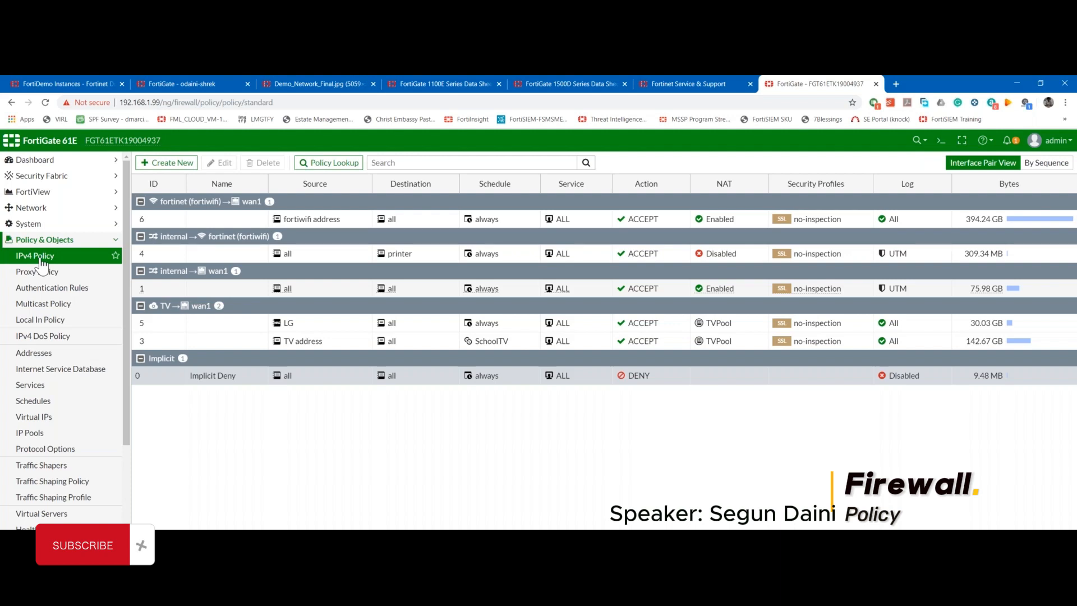
- Check the policy name field on a new IPv4 policy form and read the Allow Unnamed Policies description in Feature Visibility
click(161, 166)
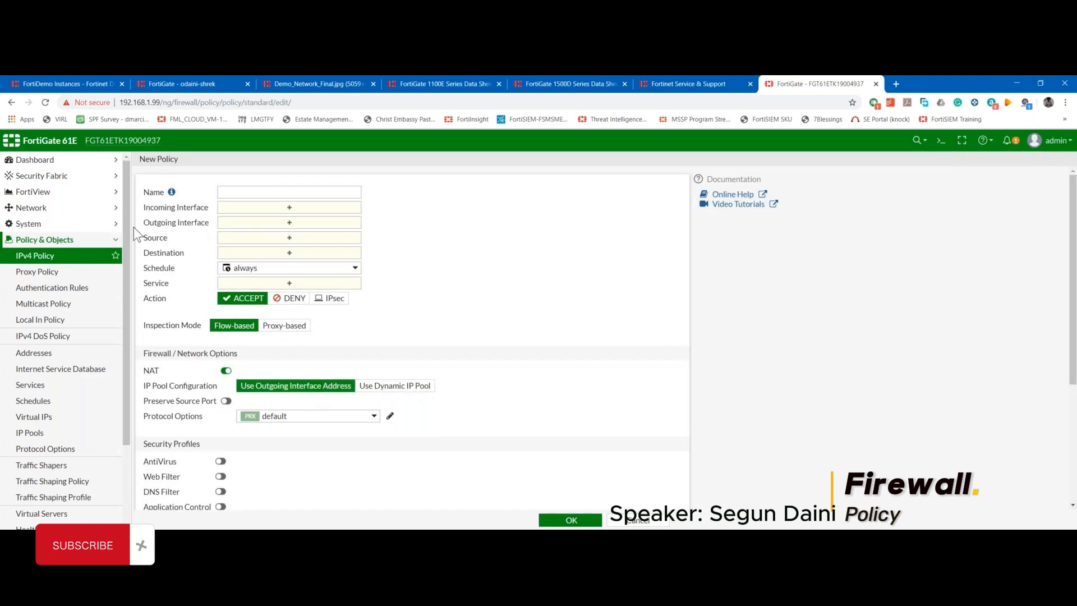
click(235, 193)
click(101, 223)
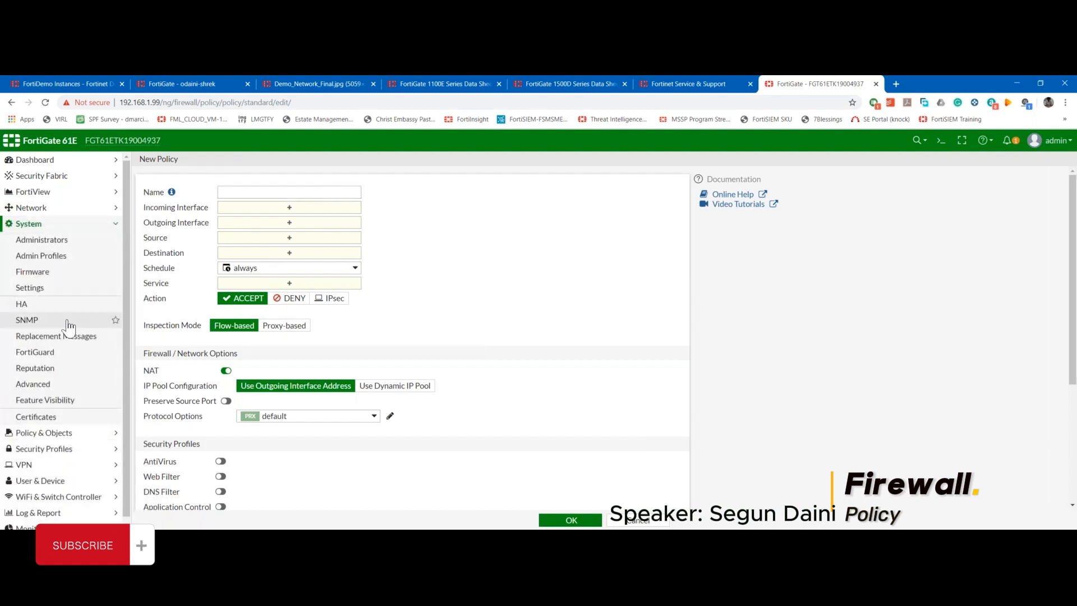
click(48, 400)
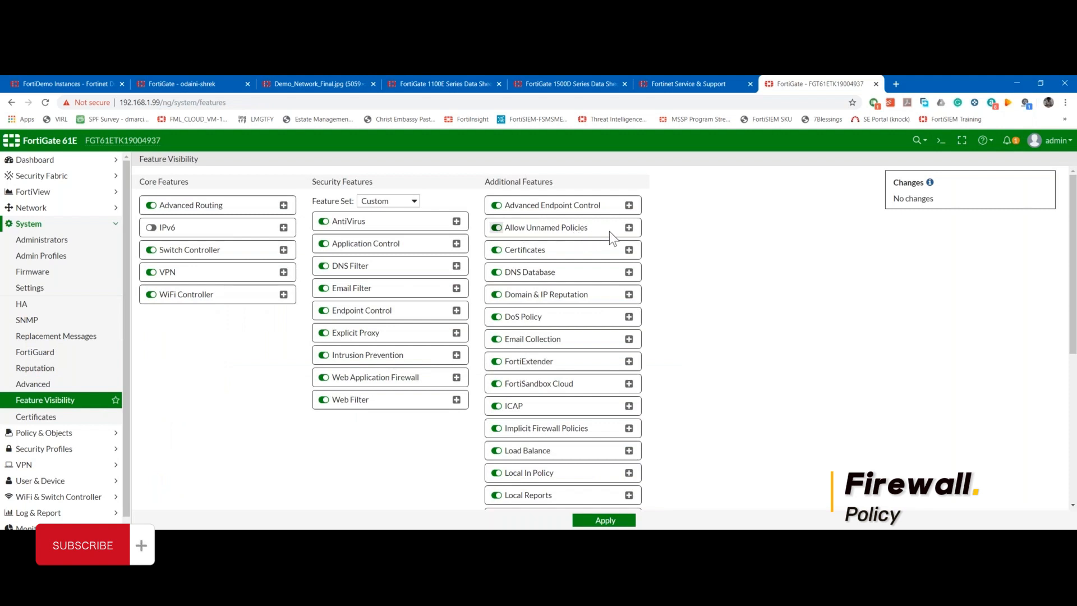
click(628, 228)
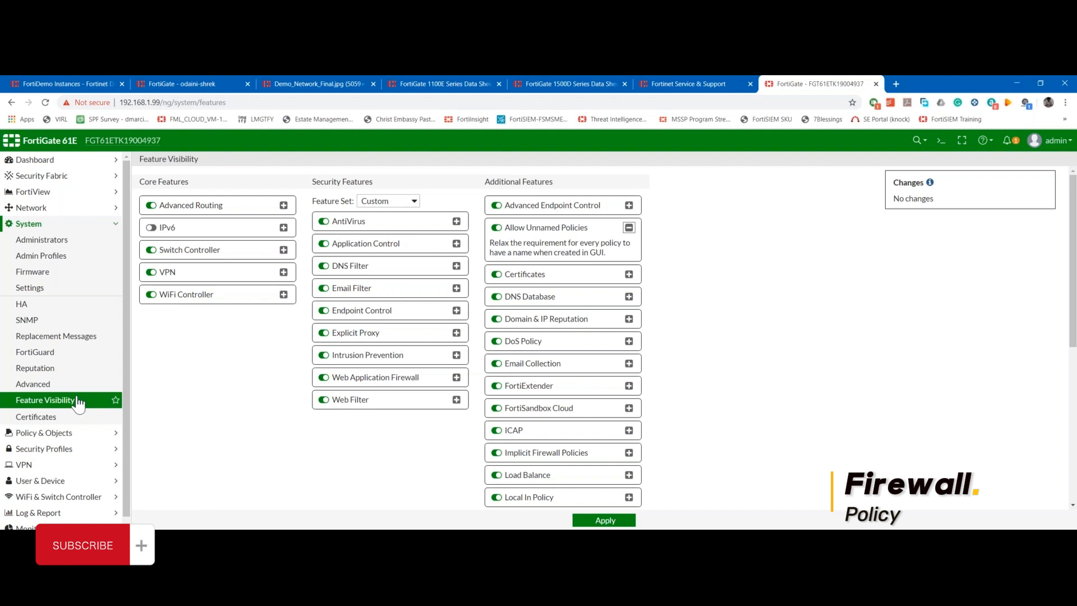
- Return to the IPv4 policy list and start creating a new firewall policy
click(72, 433)
click(53, 258)
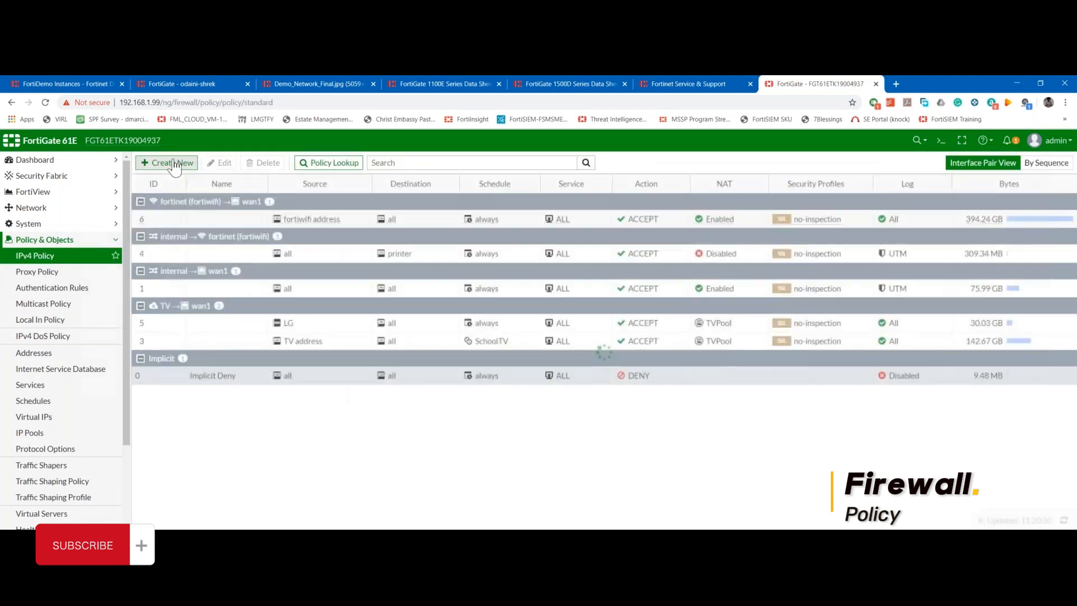
click(168, 162)
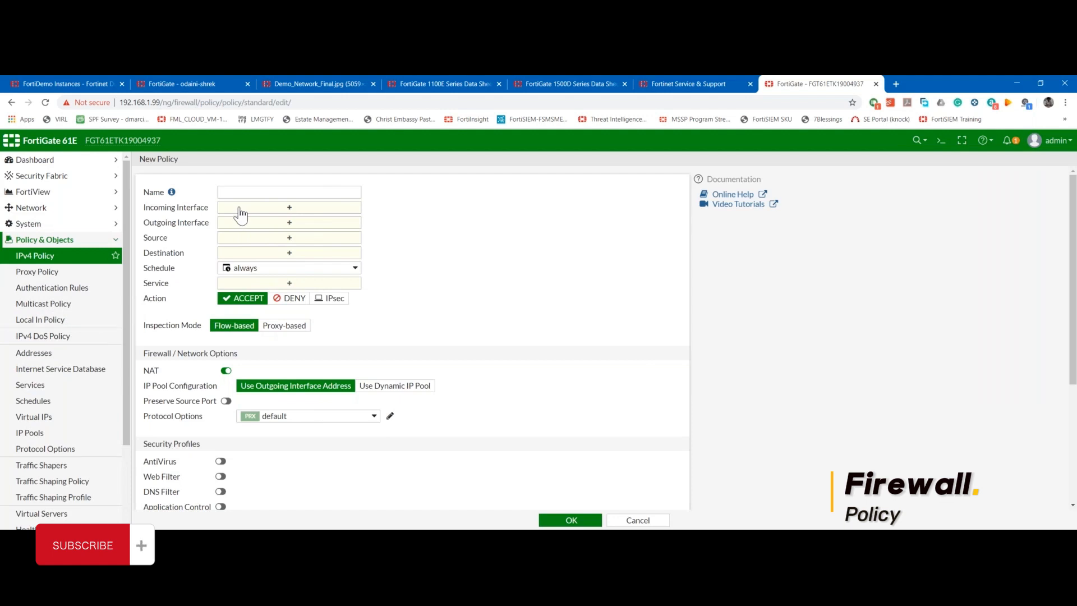
- Set the policy's incoming interface to fortinet (fortiwifi) and its outgoing interface to wan1
click(241, 212)
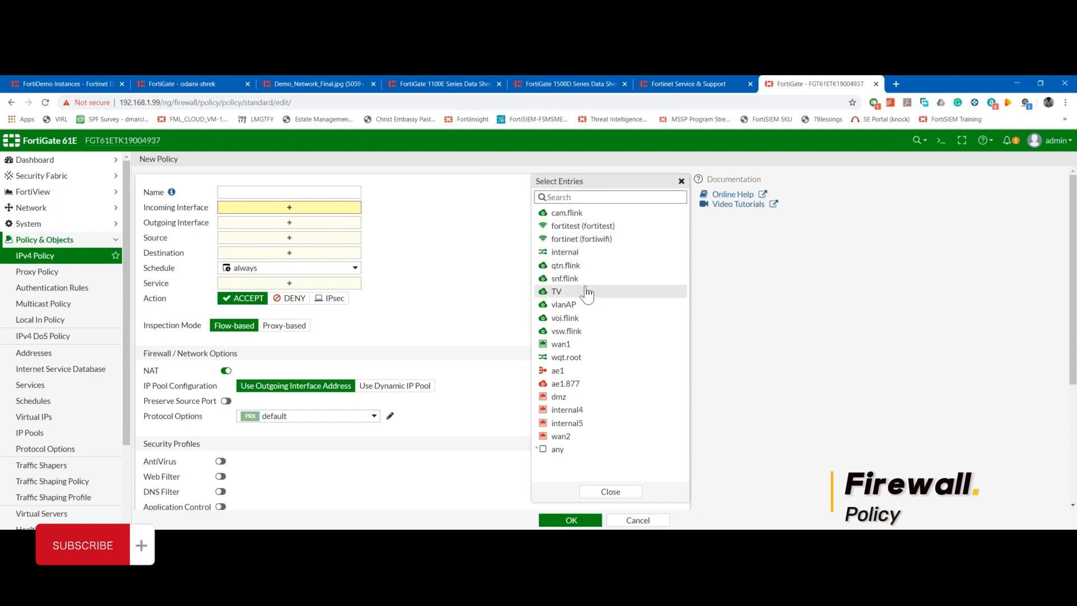
mouse_move(626, 243)
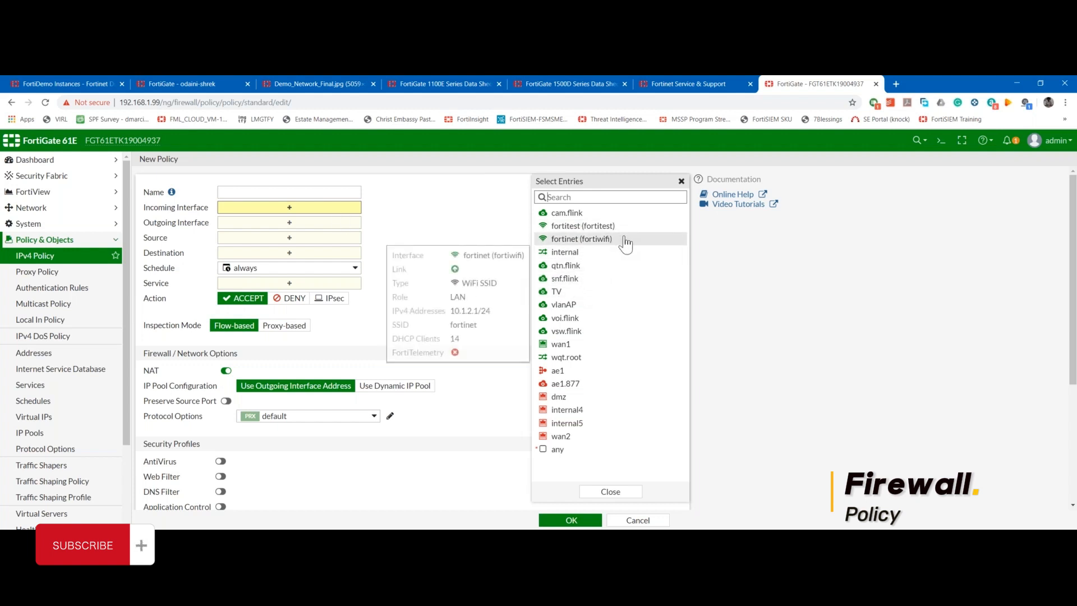
click(622, 242)
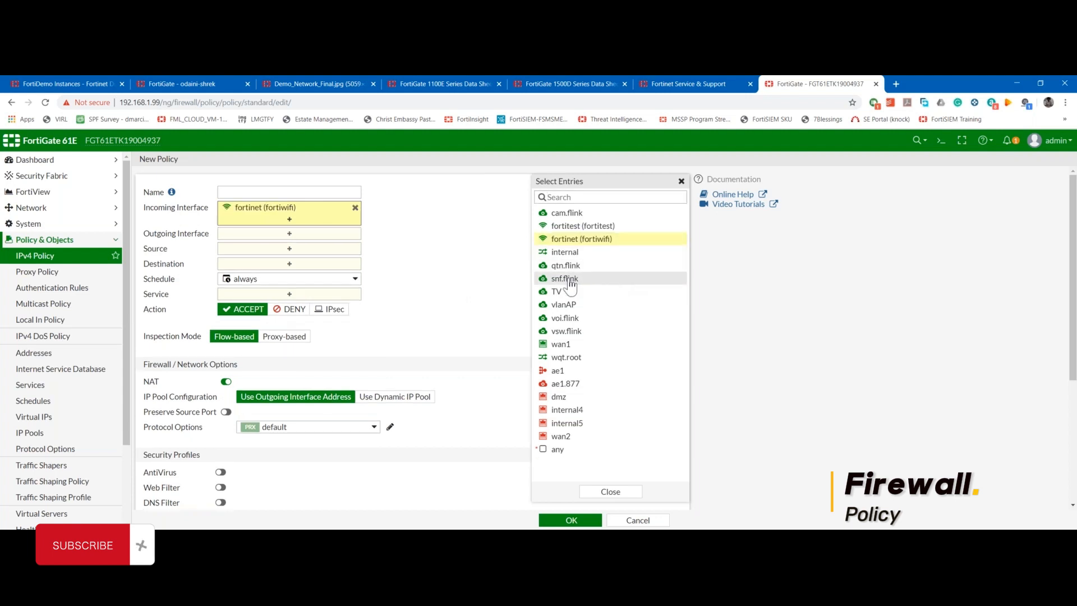
click(323, 243)
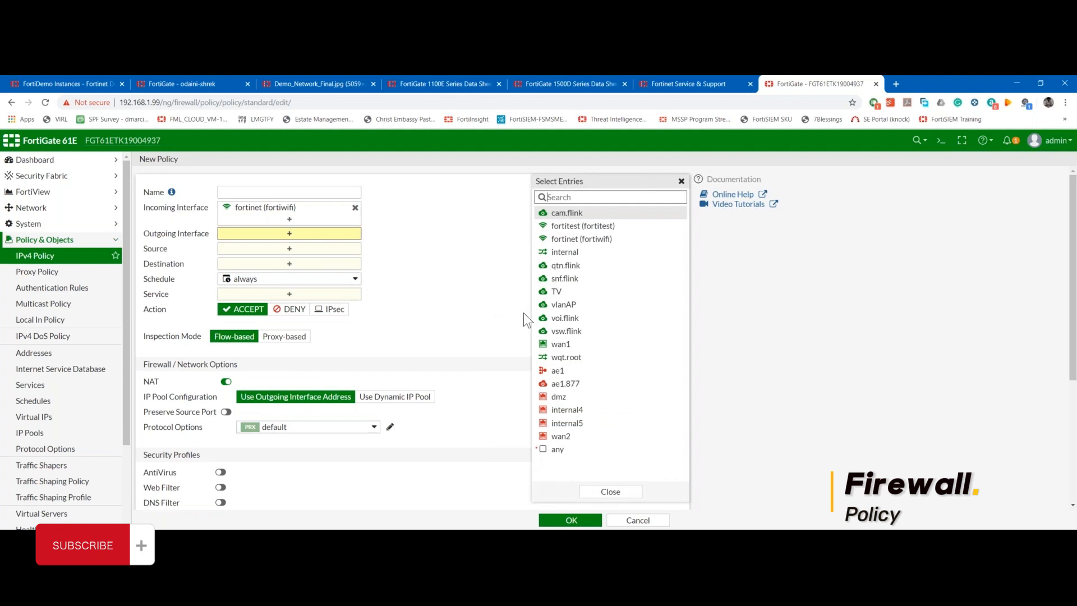
click(605, 346)
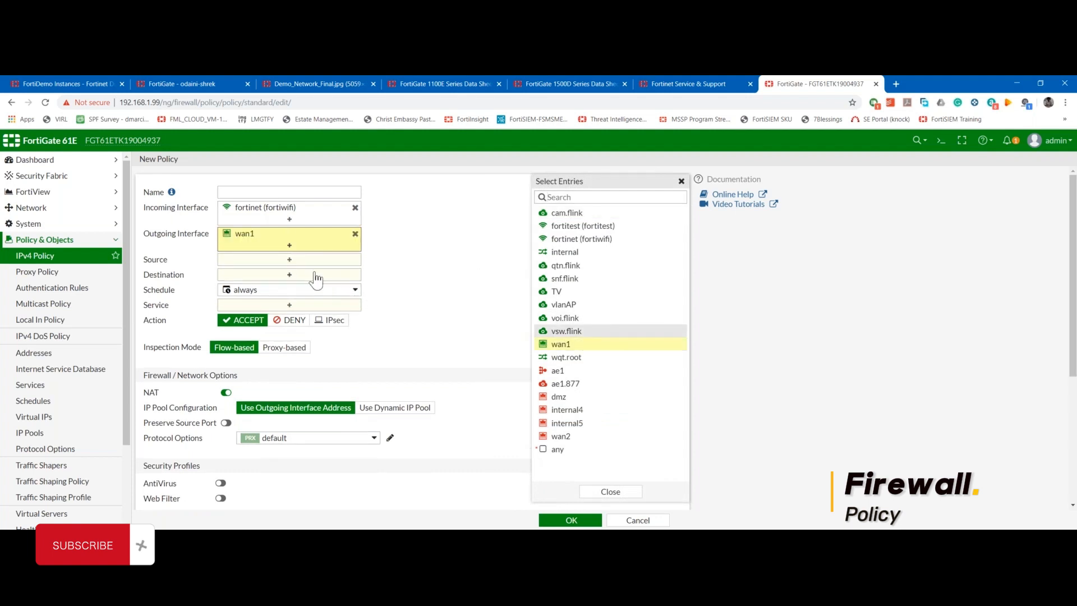
- Set the policy's source to fortiwifi address and its destination to all
click(290, 260)
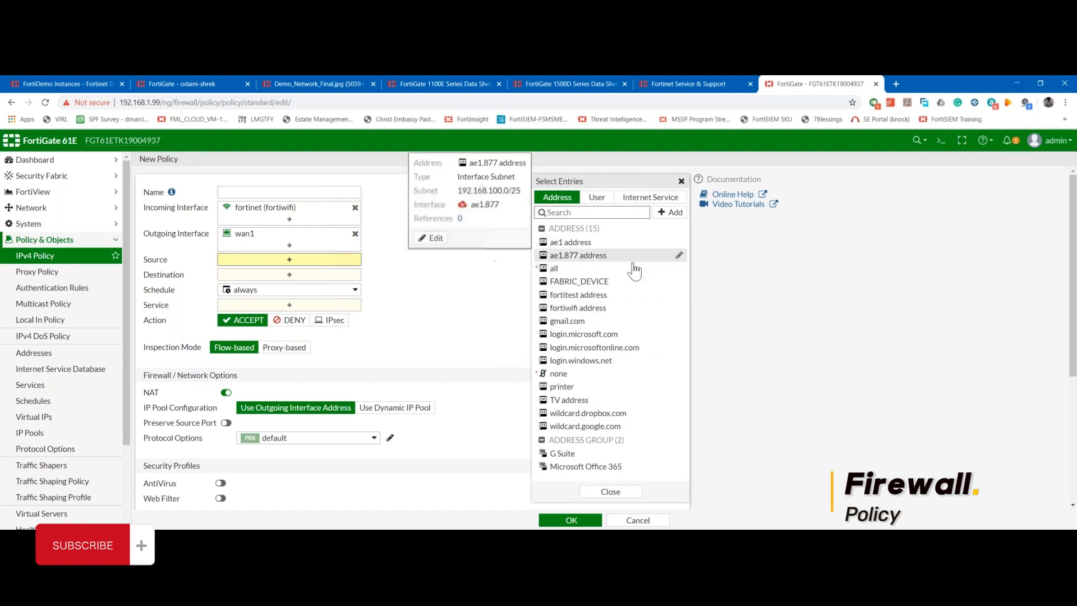
click(610, 309)
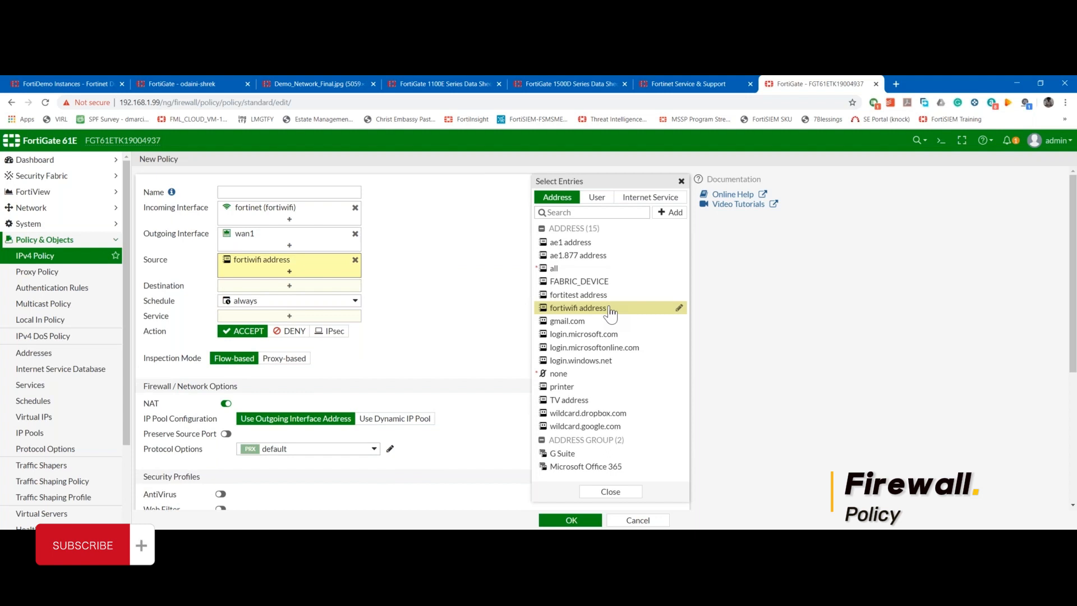
click(334, 287)
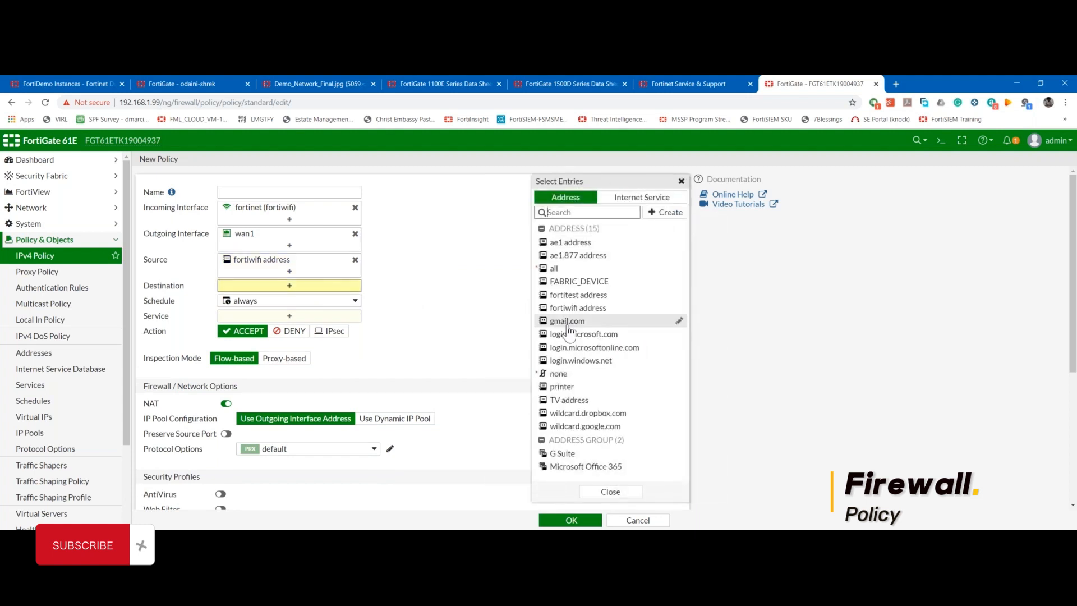
click(555, 268)
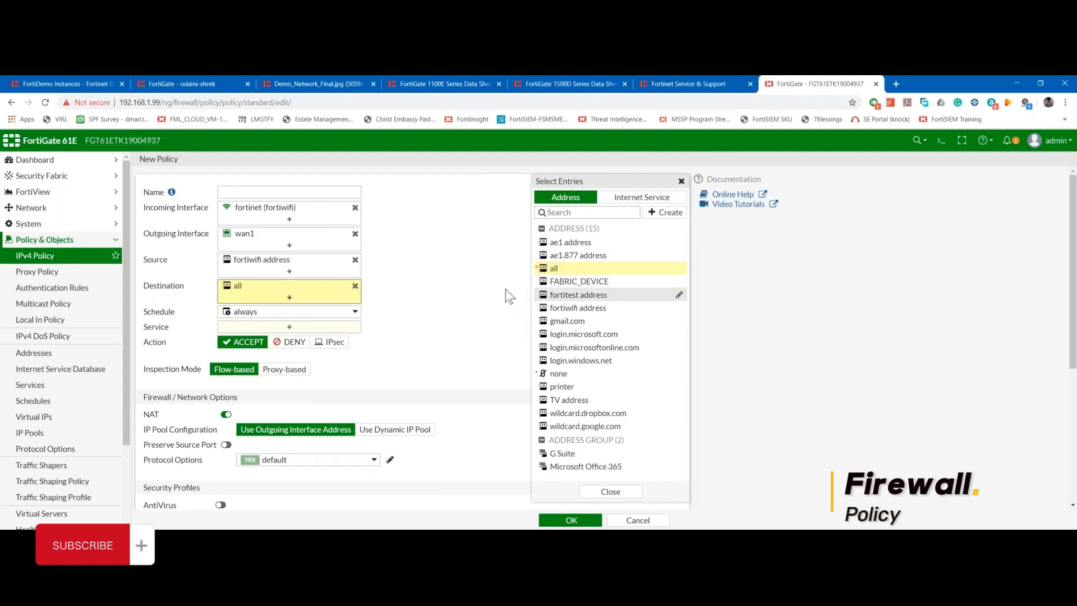
- Check the available schedules and the always schedule's details, and set the policy's service to ALL
click(354, 318)
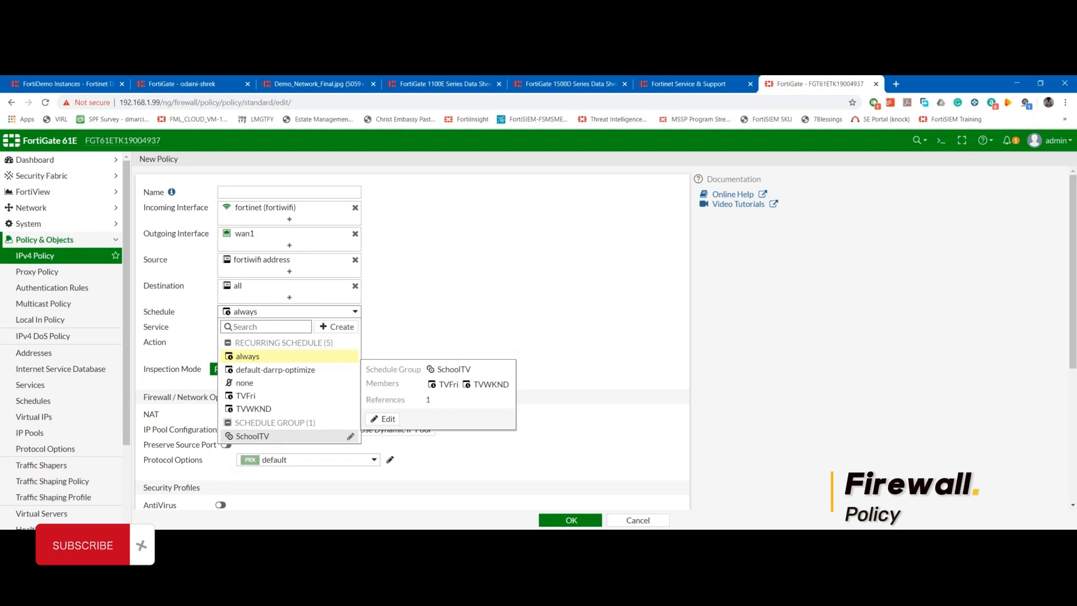
click(436, 309)
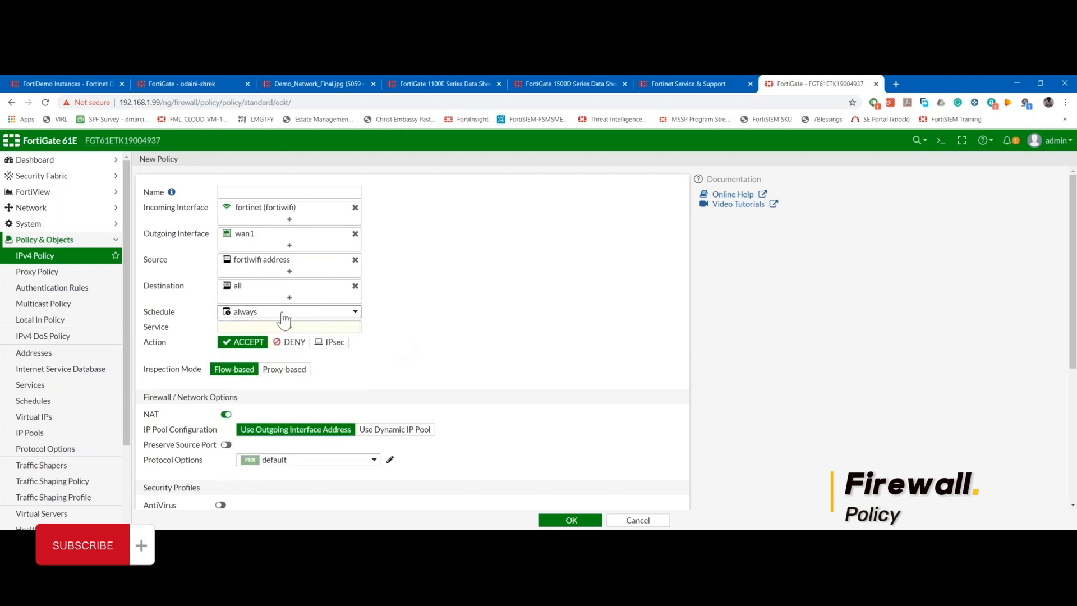
mouse_move(249, 316)
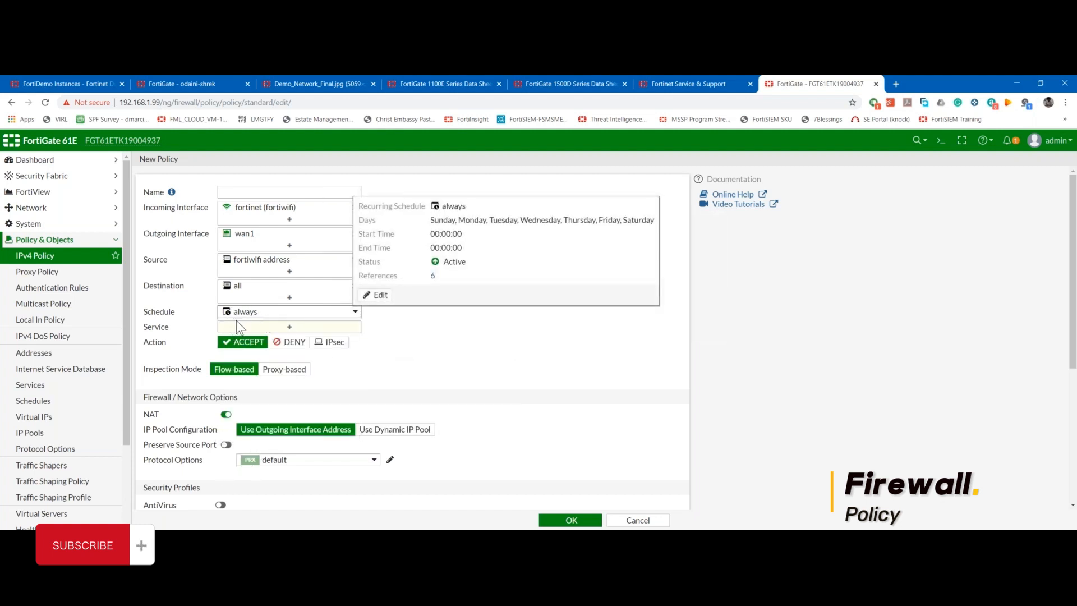
click(272, 327)
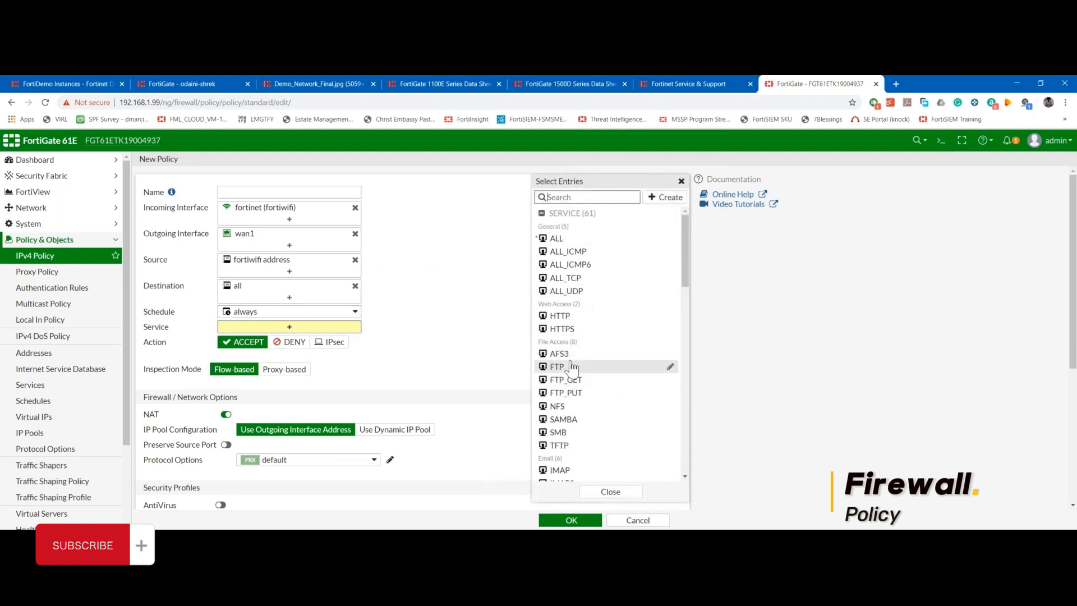
scroll(572, 368, down, 10)
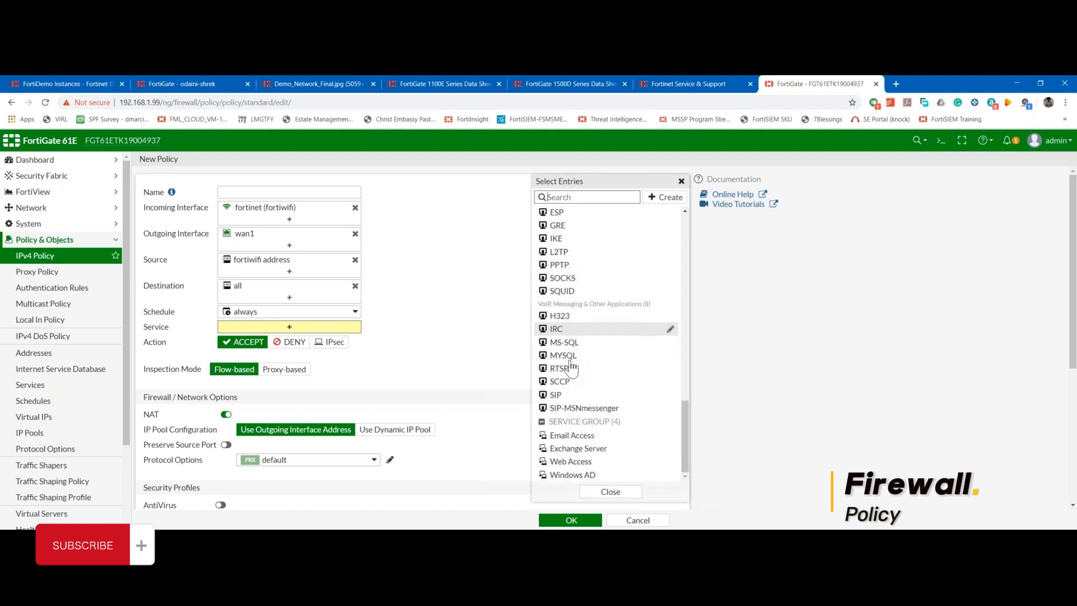
scroll(571, 369, up, 10)
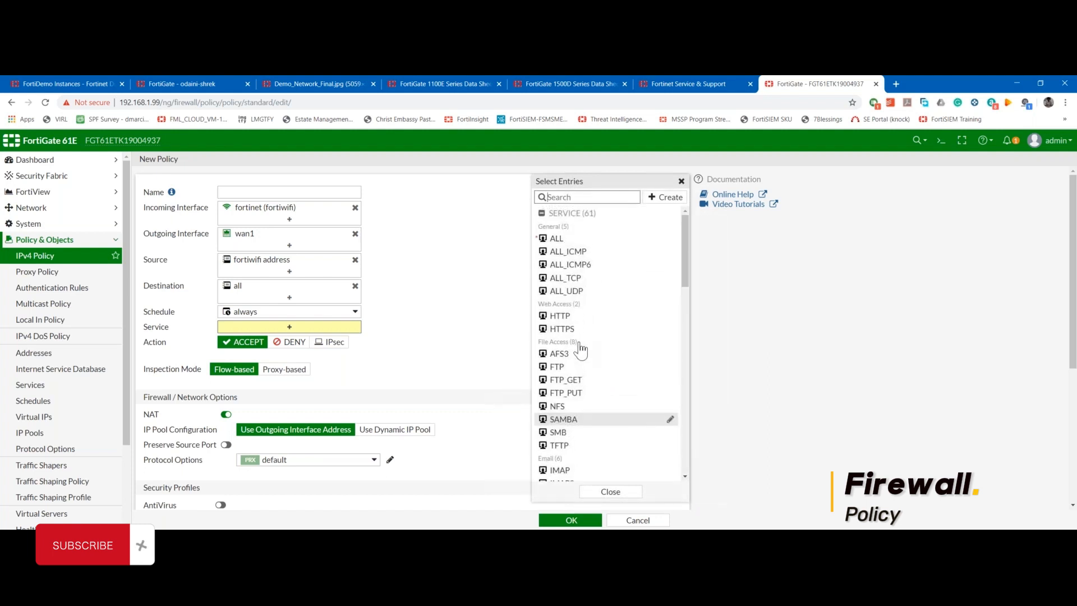
click(557, 239)
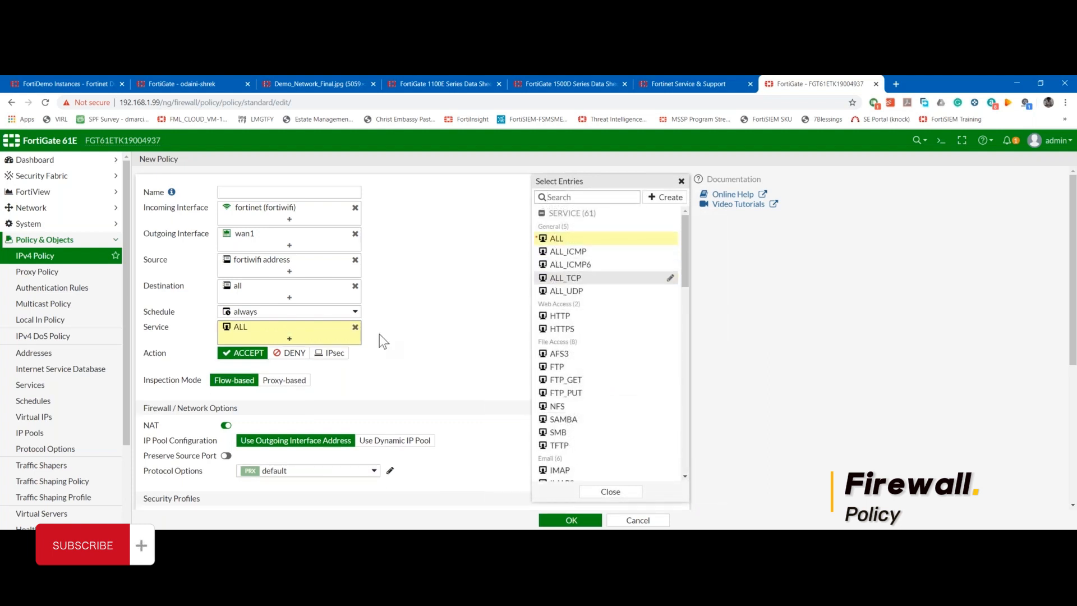
click(423, 327)
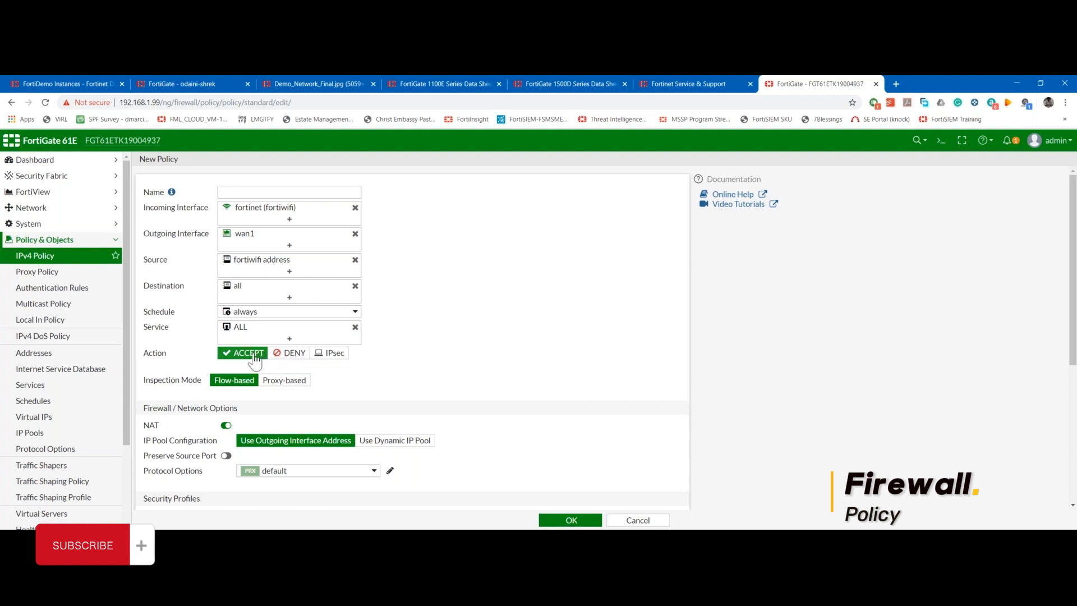
- Examine the new policy's action, NAT, security profile, SSL inspection and logging settings
scroll(481, 353, down, 3)
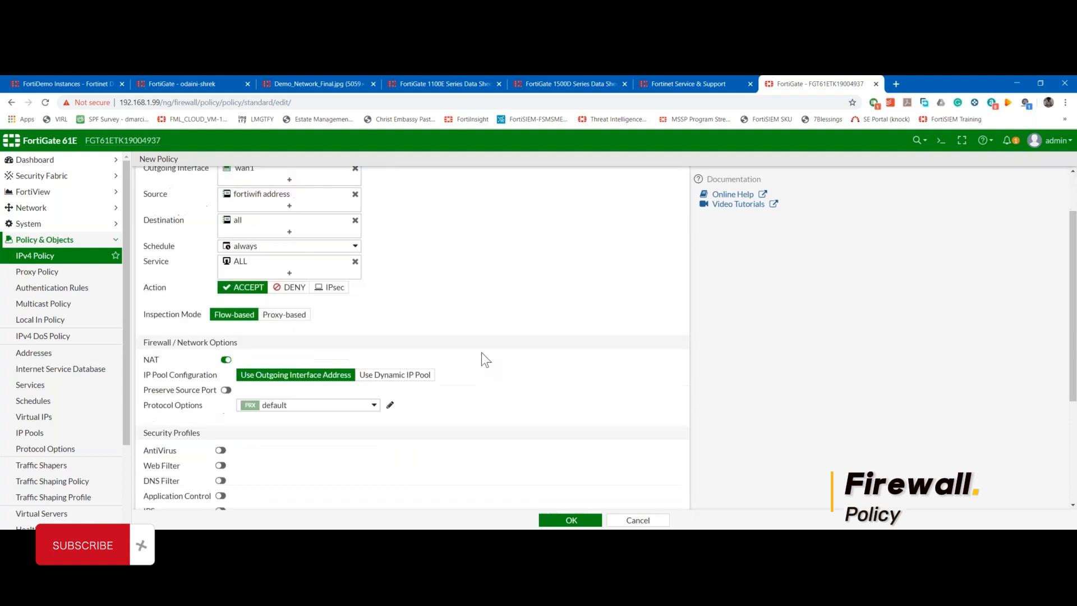
scroll(482, 352, up, 3)
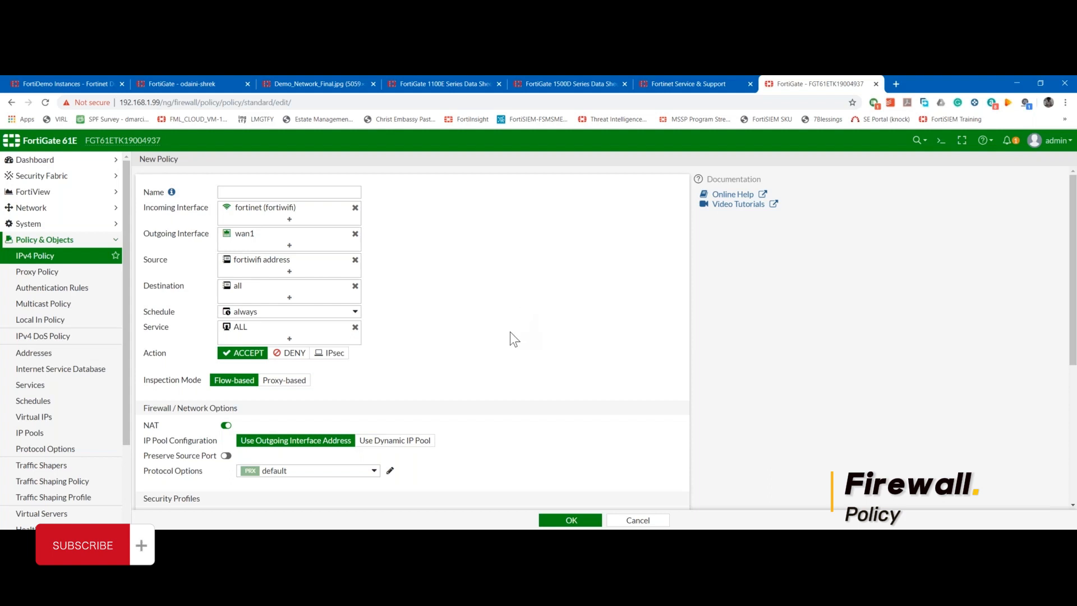
scroll(510, 332, down, 4)
scroll(510, 331, up, 1)
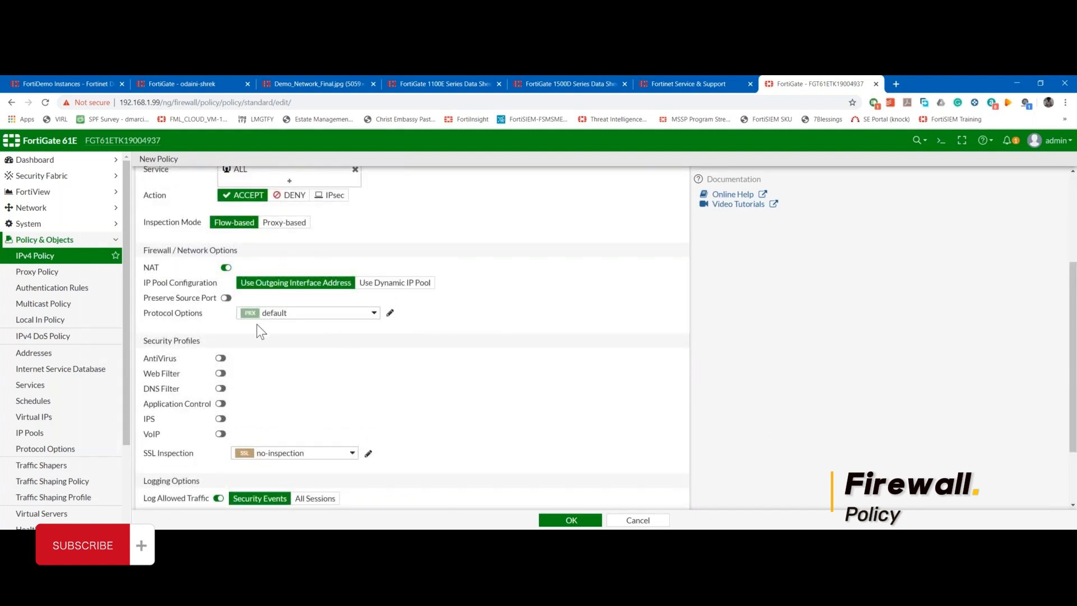
drag(126, 365, 146, 453)
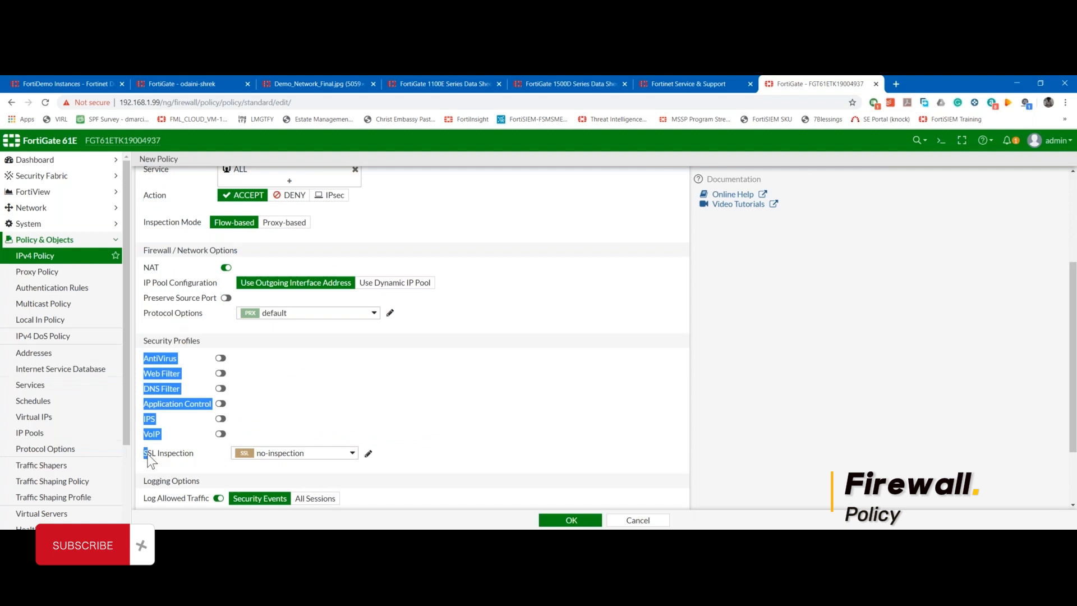
click(286, 408)
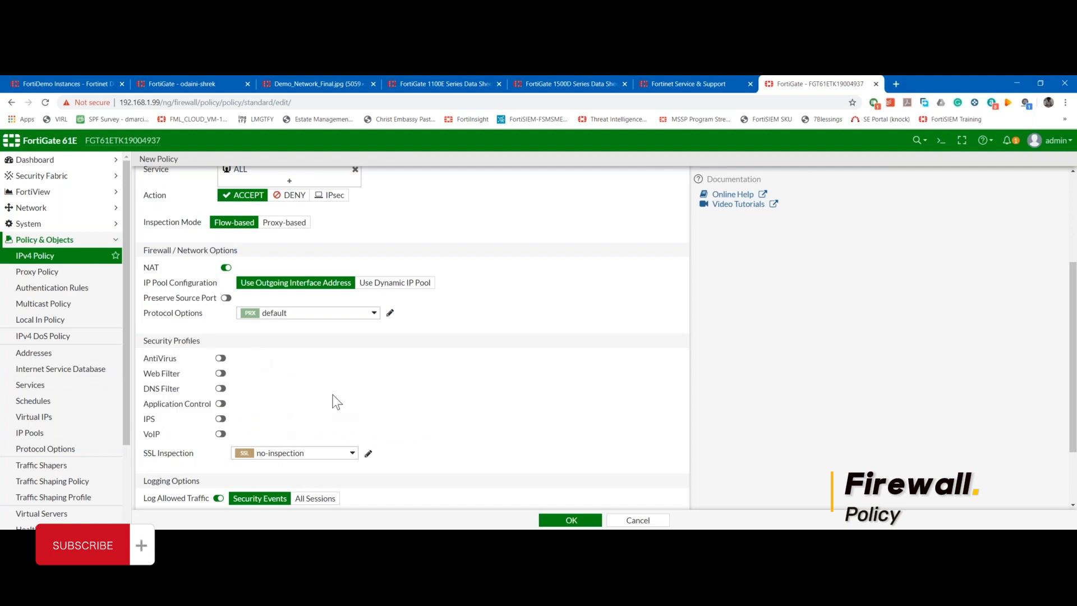
scroll(499, 407, up, 3)
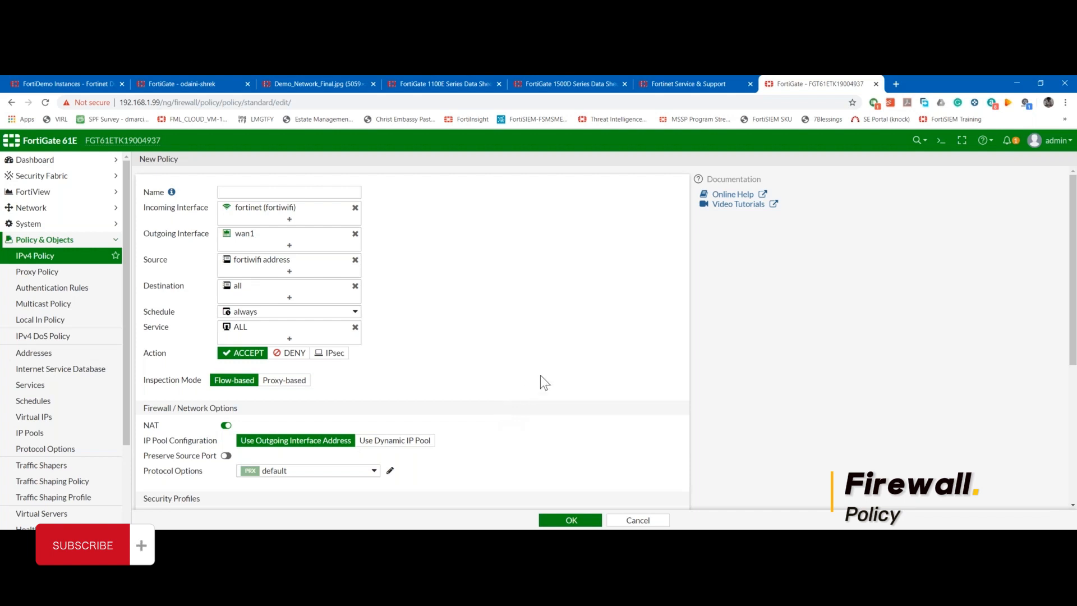
scroll(440, 362, down, 5)
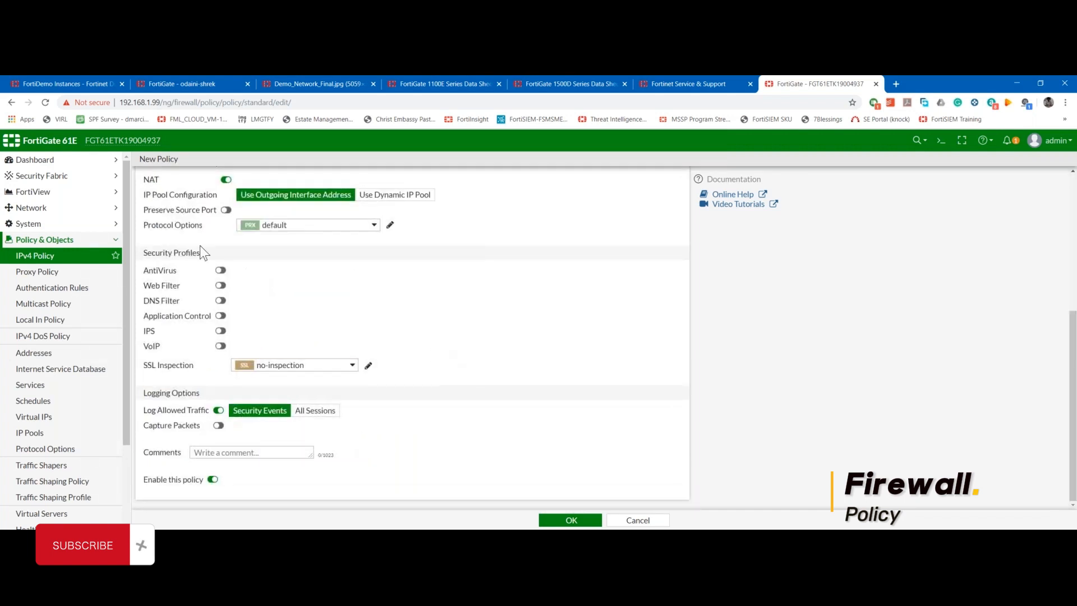
- Set the policy's inspection mode to Proxy-based and review the security profiles offered for it
scroll(298, 320, up, 5)
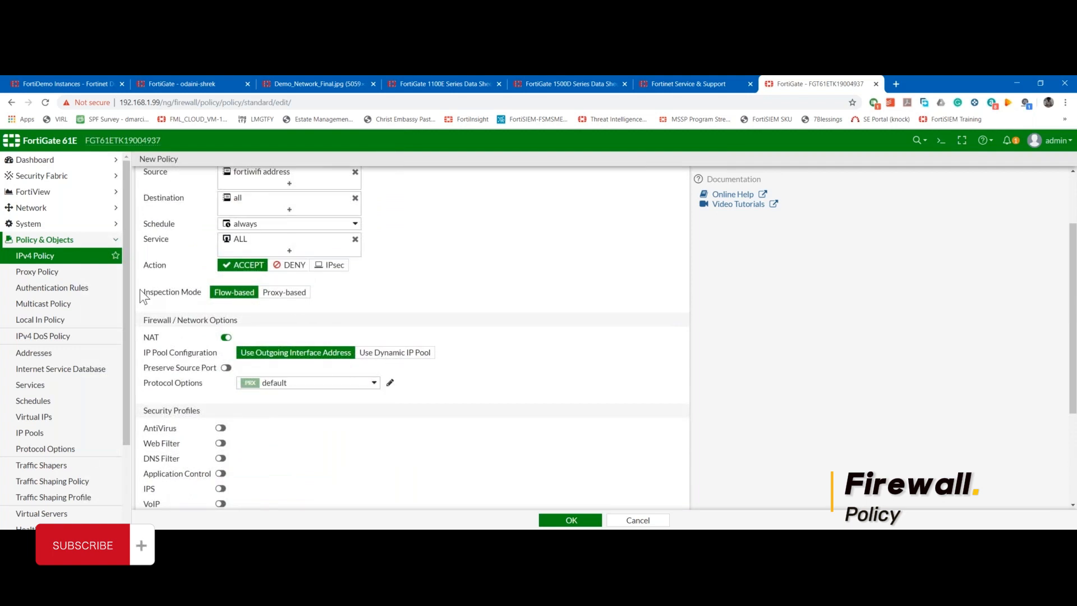
drag(142, 293, 197, 298)
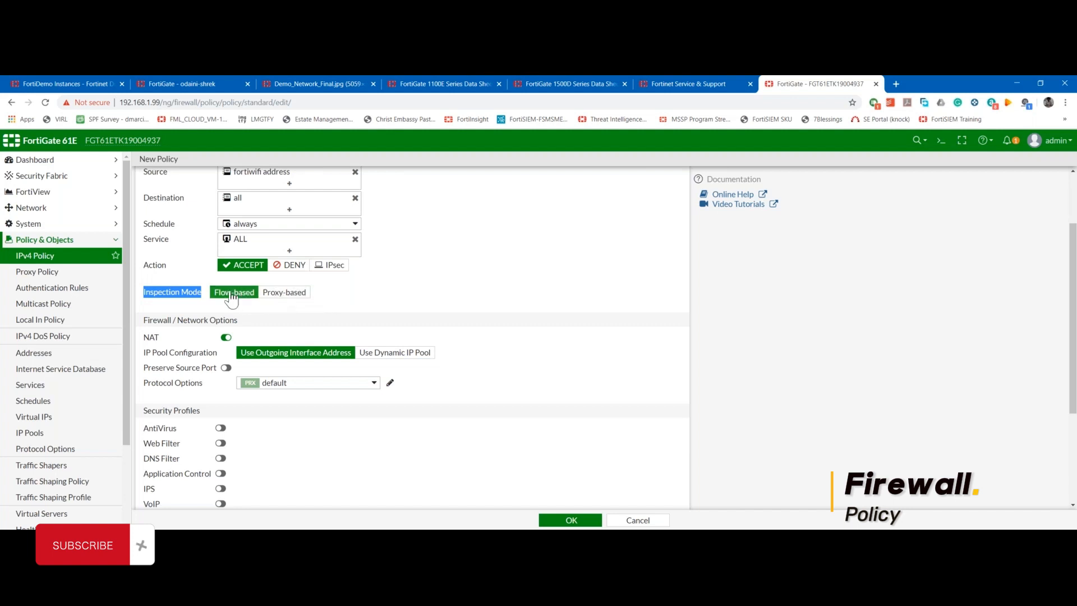
click(284, 293)
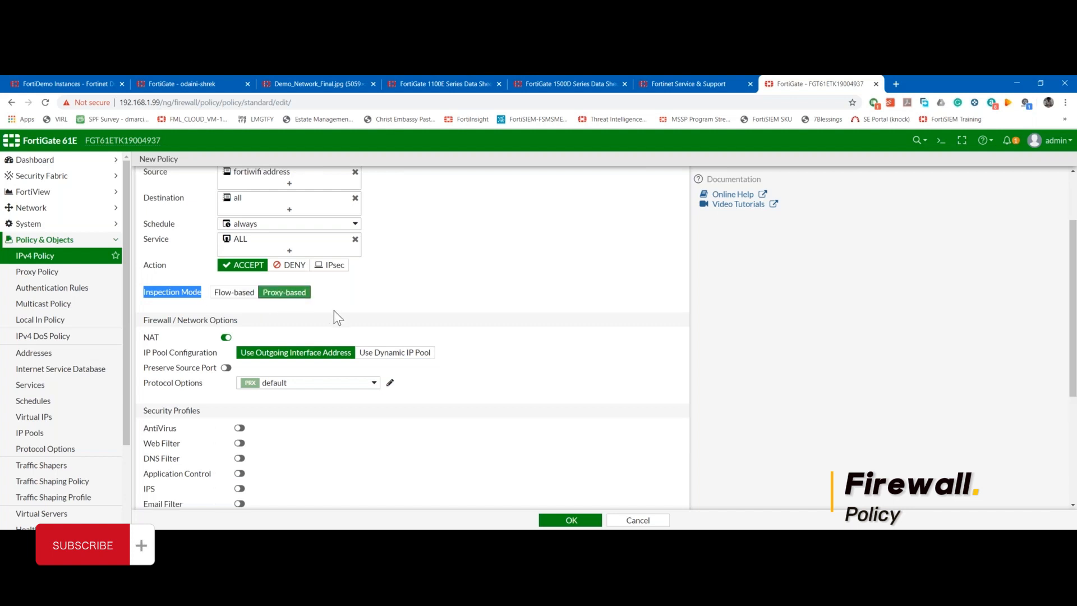
scroll(414, 330, down, 1)
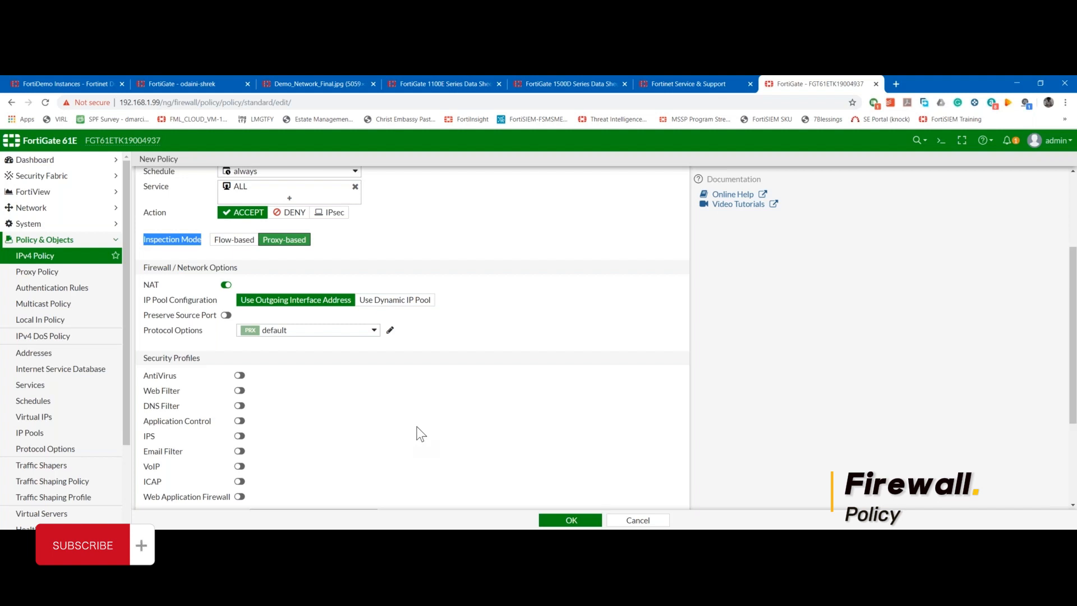
scroll(421, 434, down, 1)
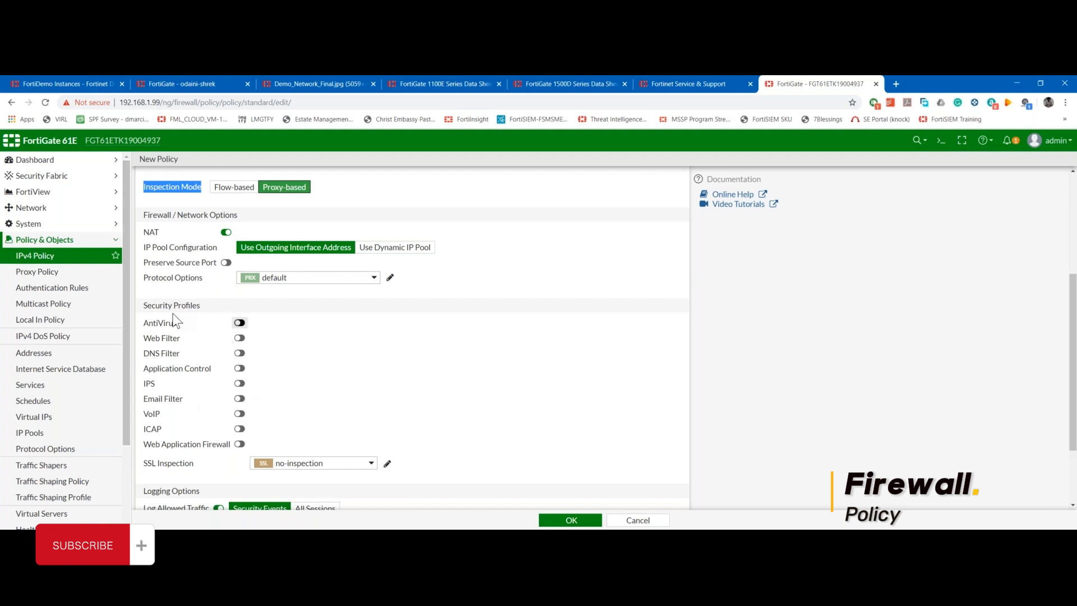
- Compare the security profiles offered under Flow-based and Proxy-based inspection, ending with the policy on Proxy-based
click(234, 187)
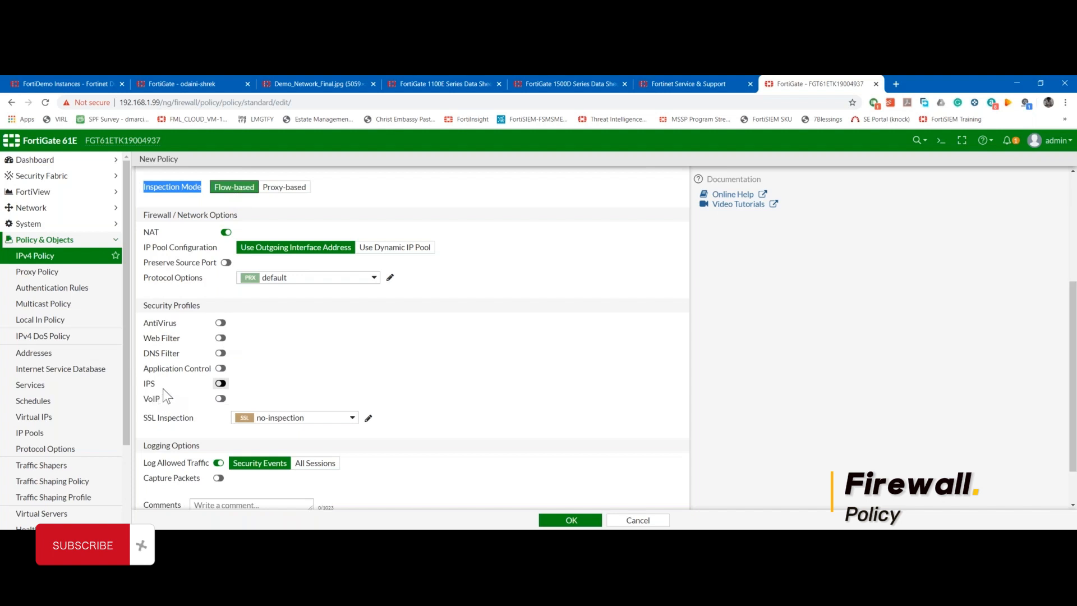
click(288, 191)
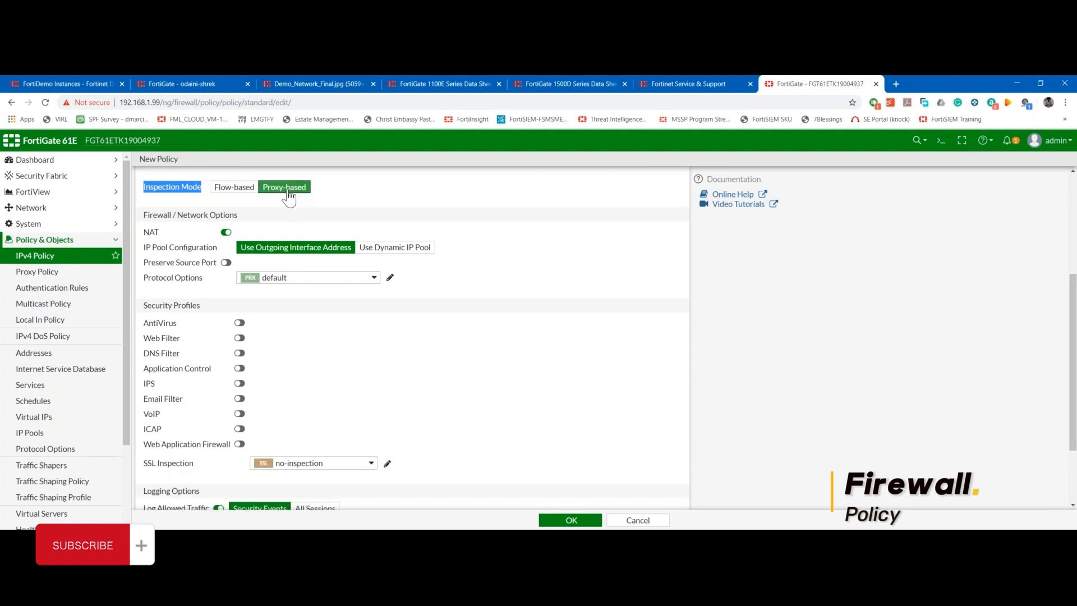
click(230, 187)
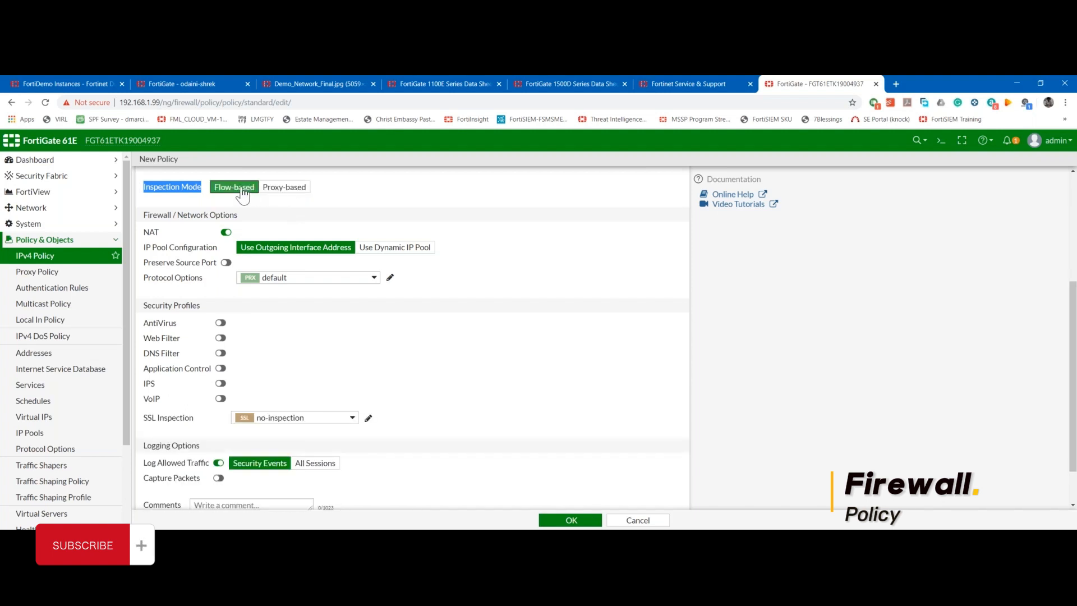
click(277, 190)
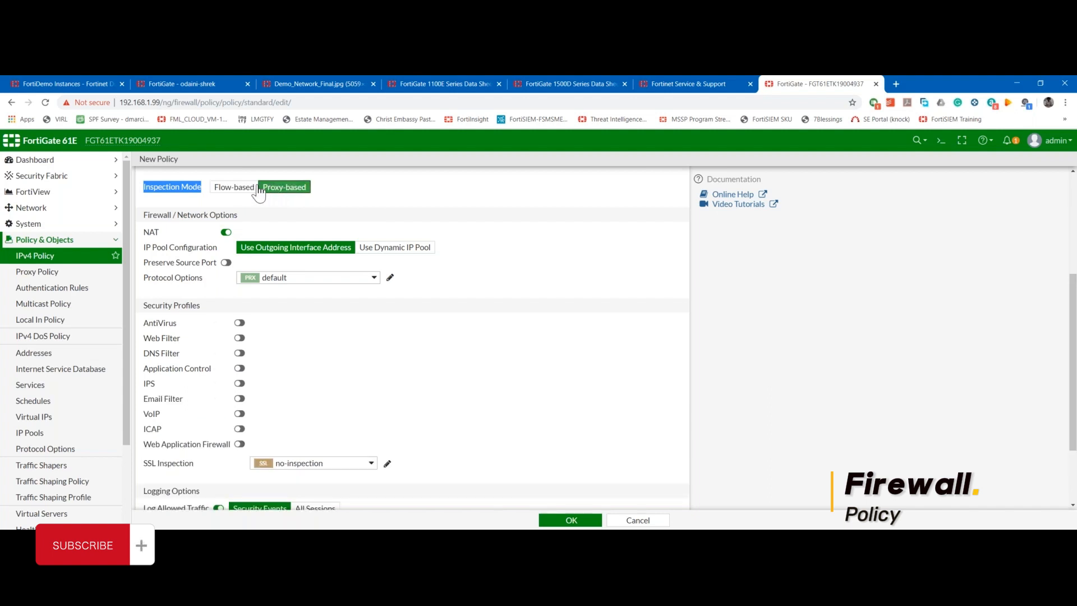
click(227, 189)
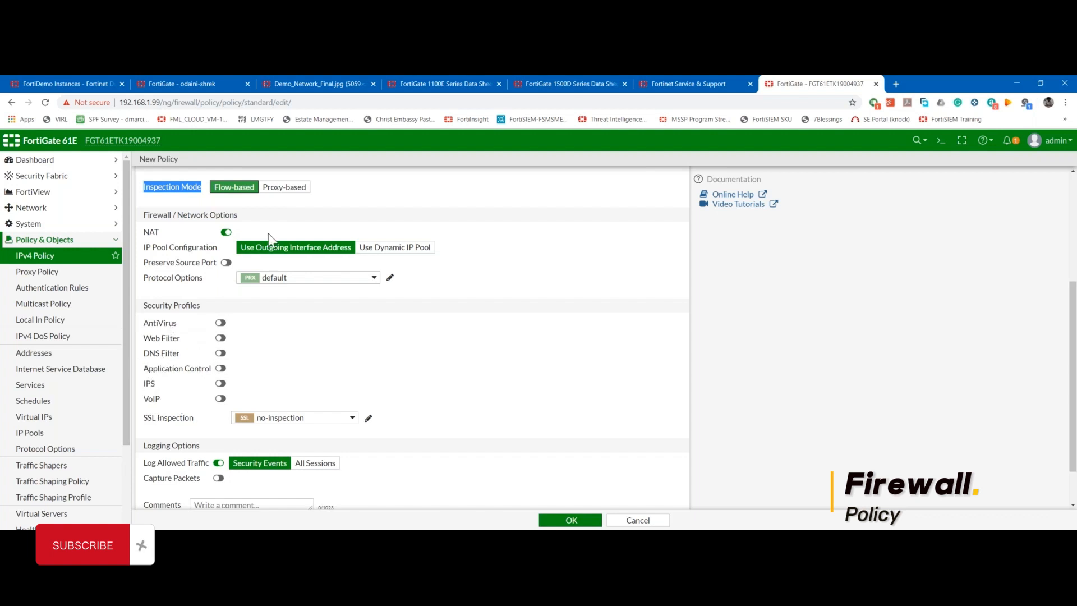
click(289, 196)
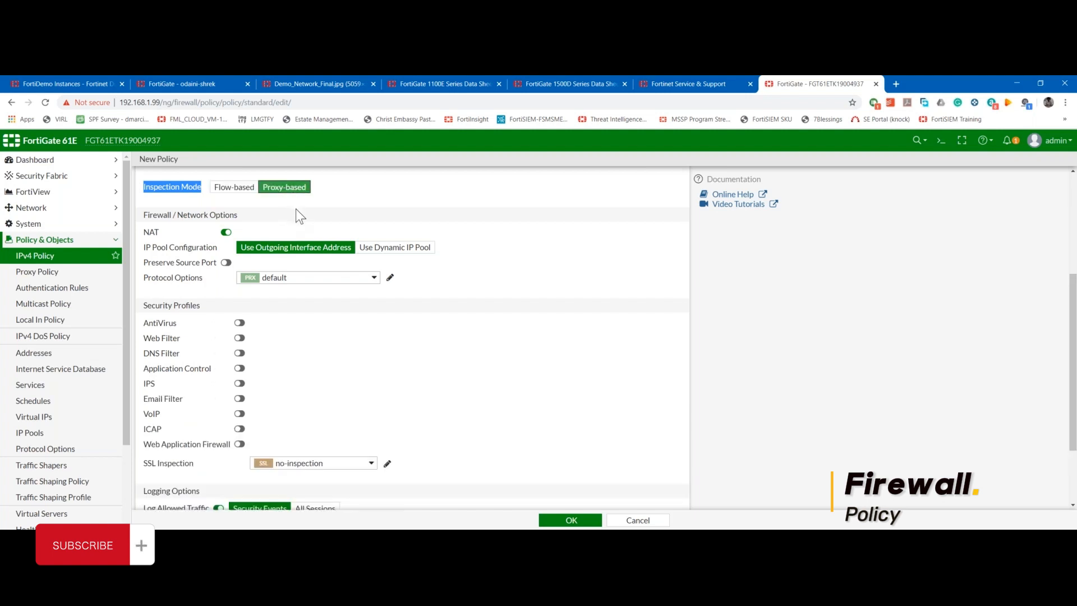
click(234, 187)
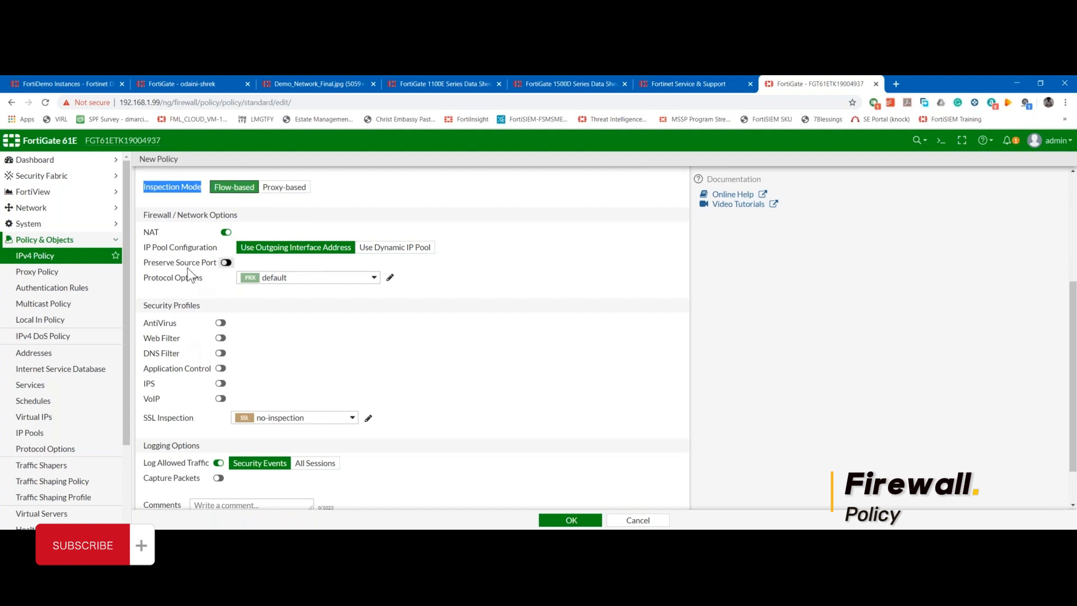
click(278, 189)
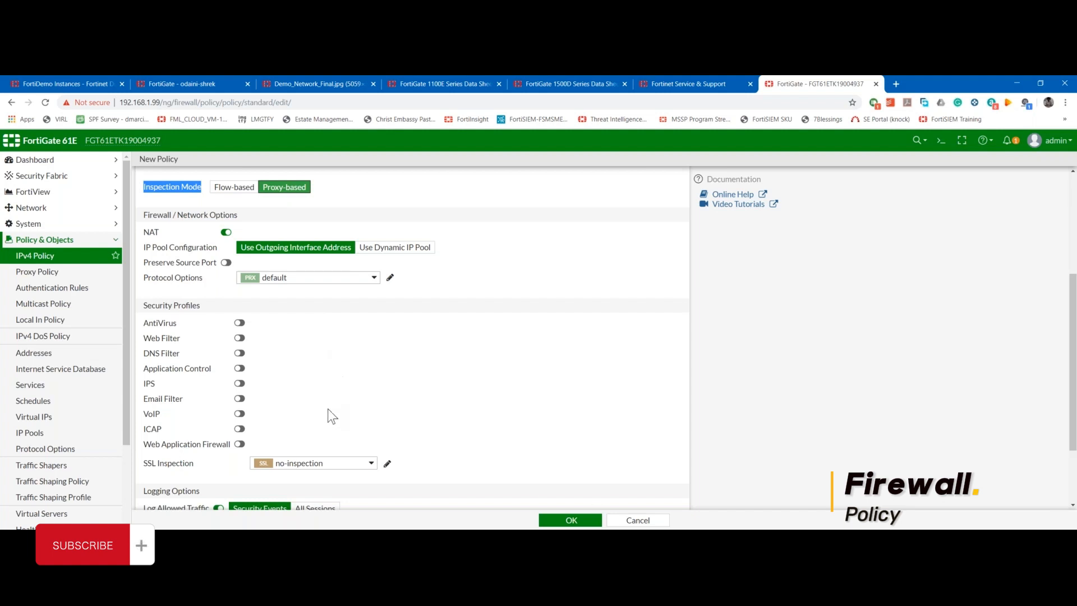
- Review the SSL inspection profiles available for the policy without choosing a different one
scroll(321, 406, down, 1)
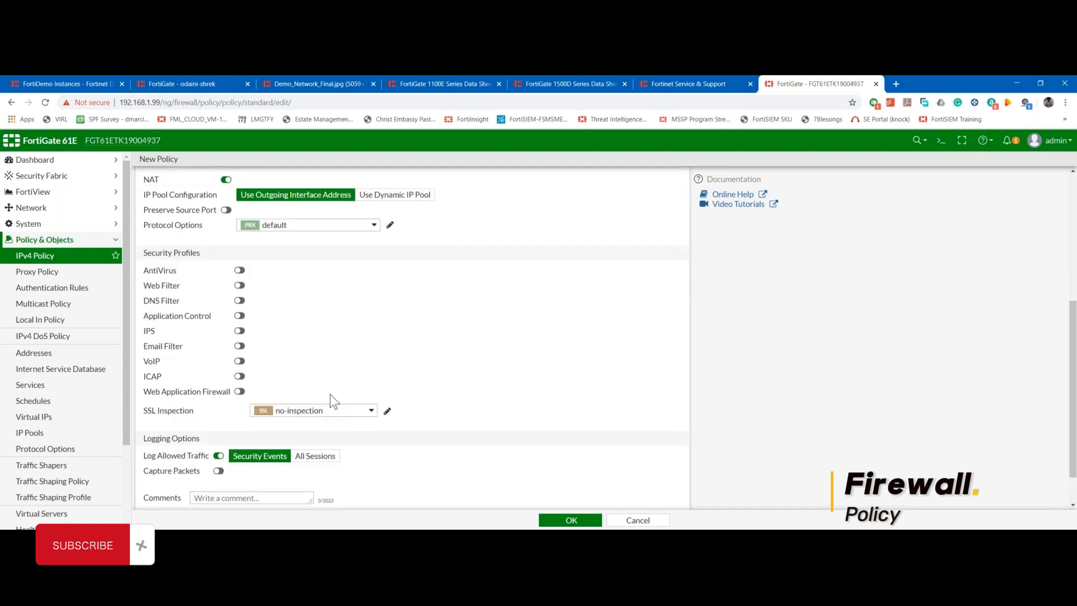
click(326, 413)
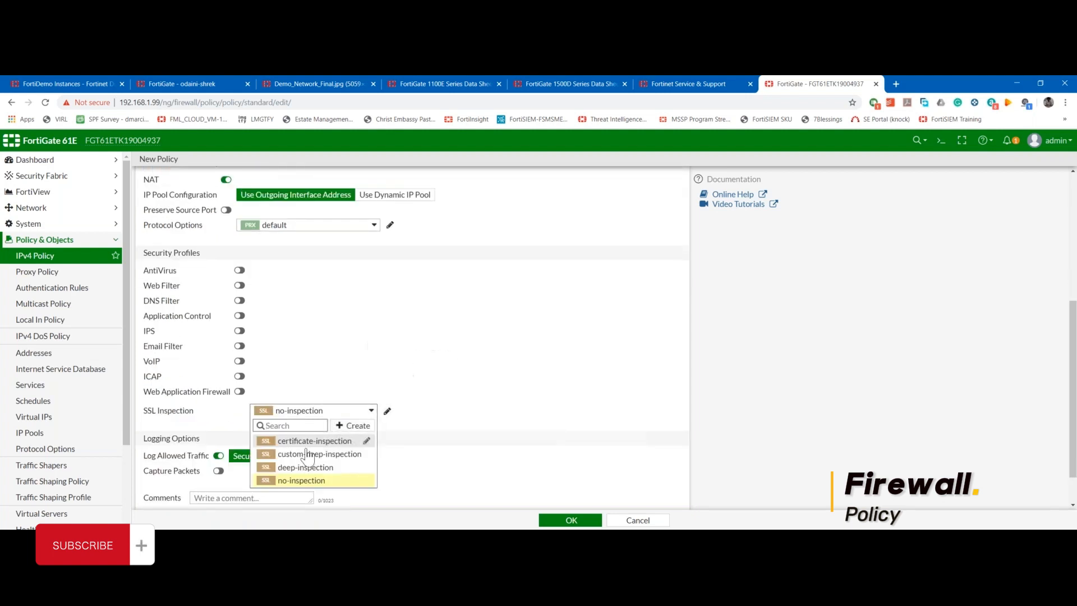
click(459, 404)
scroll(429, 413, up, 1)
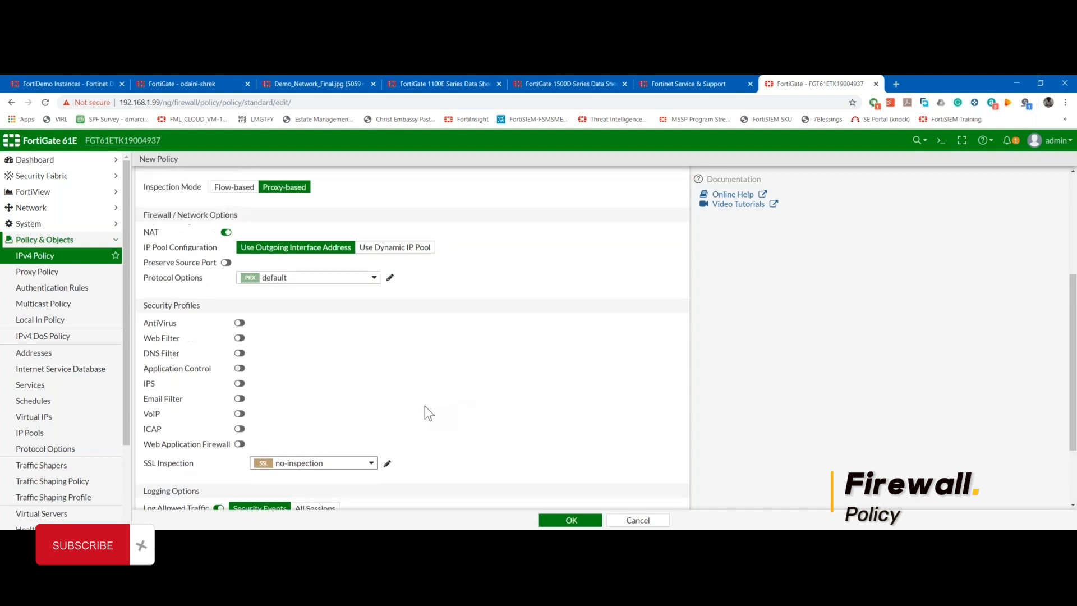
scroll(429, 413, down, 2)
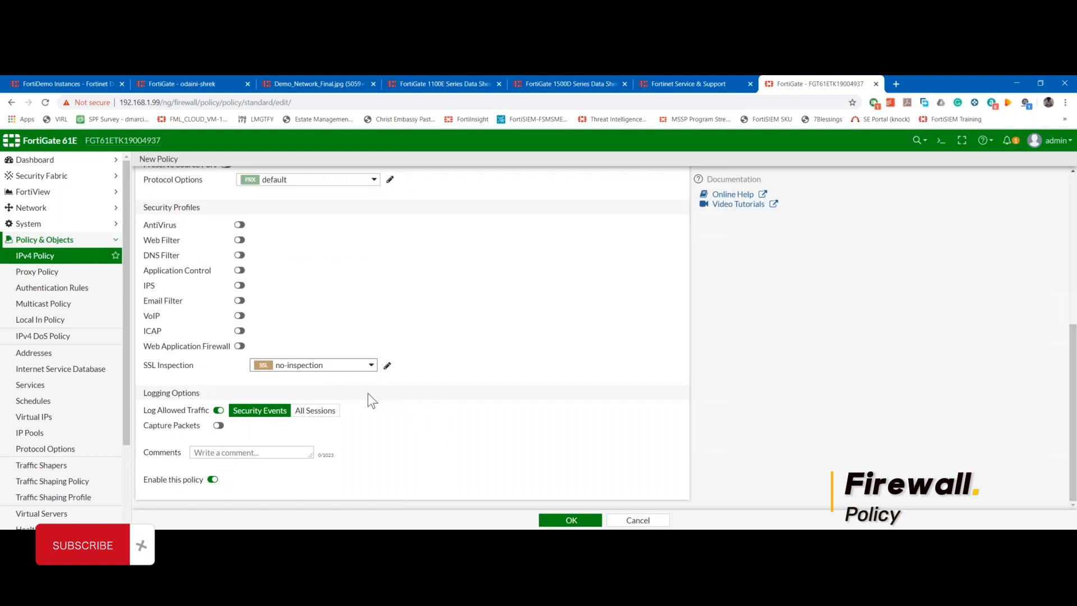
click(367, 367)
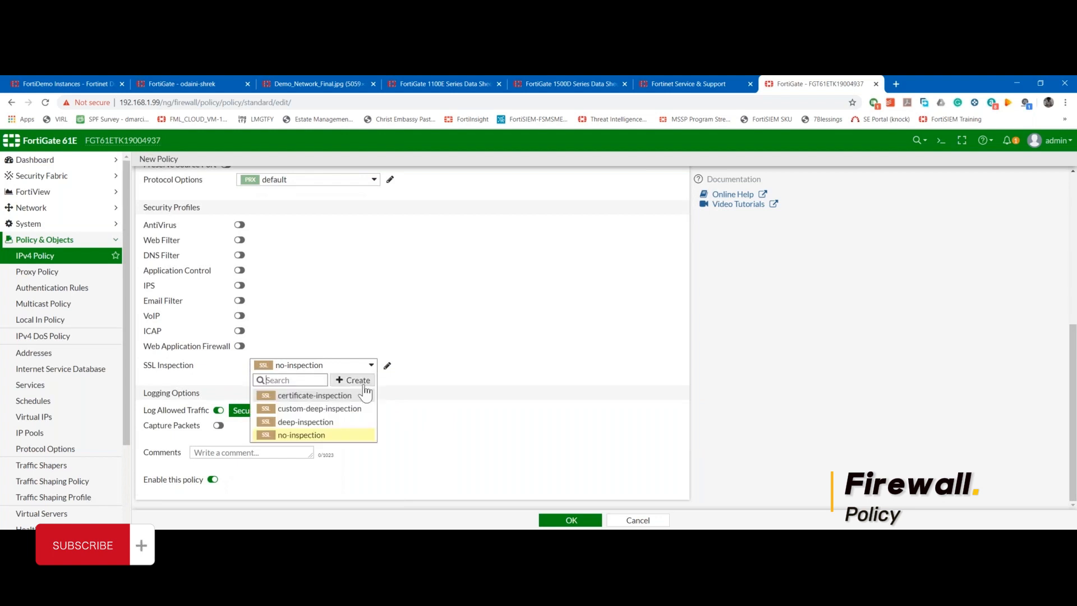
click(465, 363)
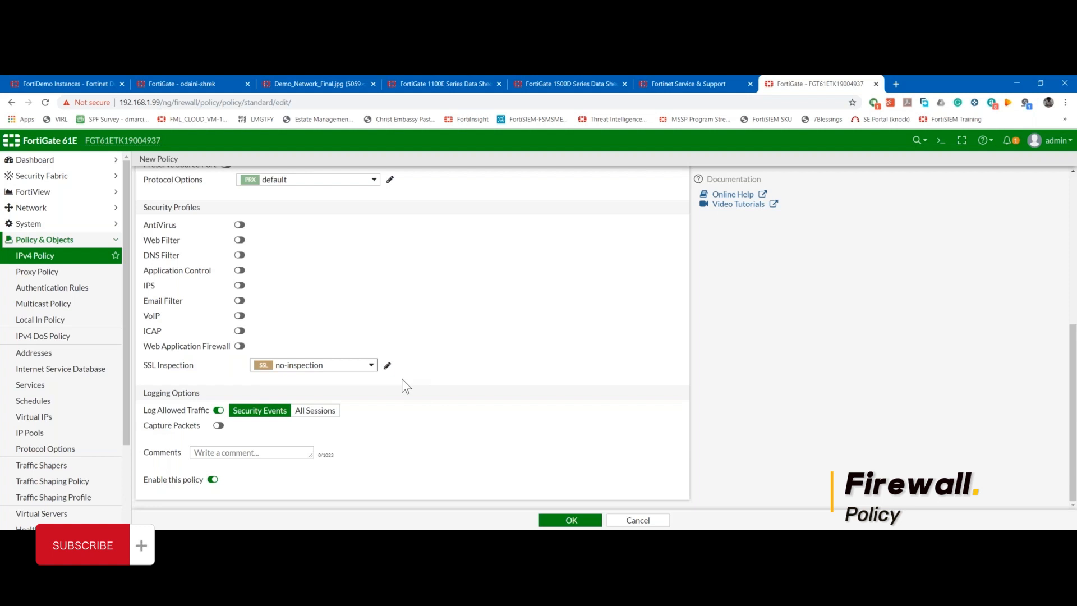
- Set the policy's SSL inspection to deep-inspection and view the options it adds
click(361, 365)
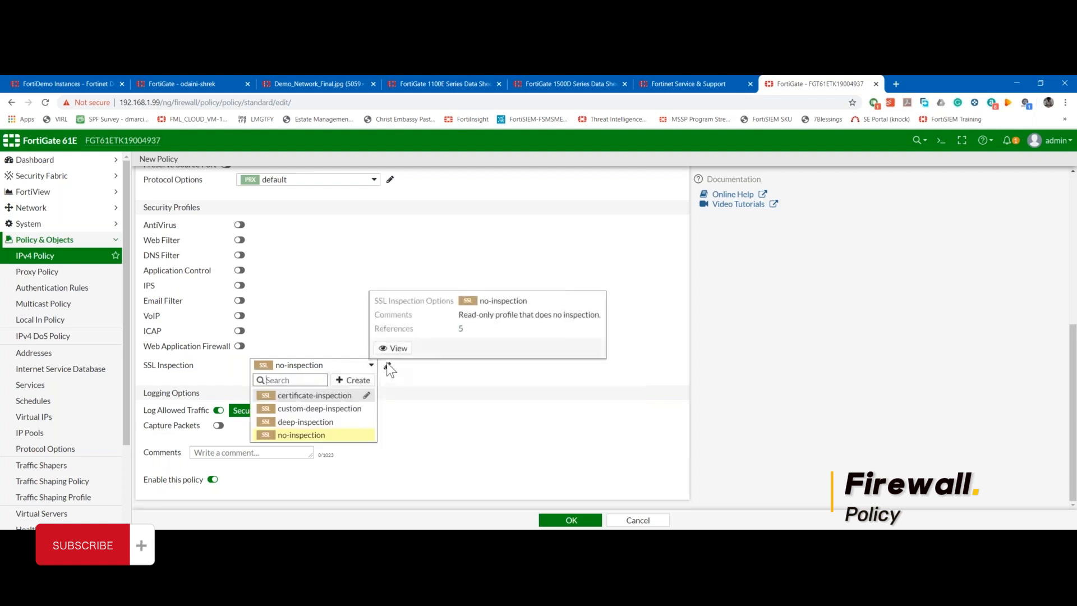
click(352, 422)
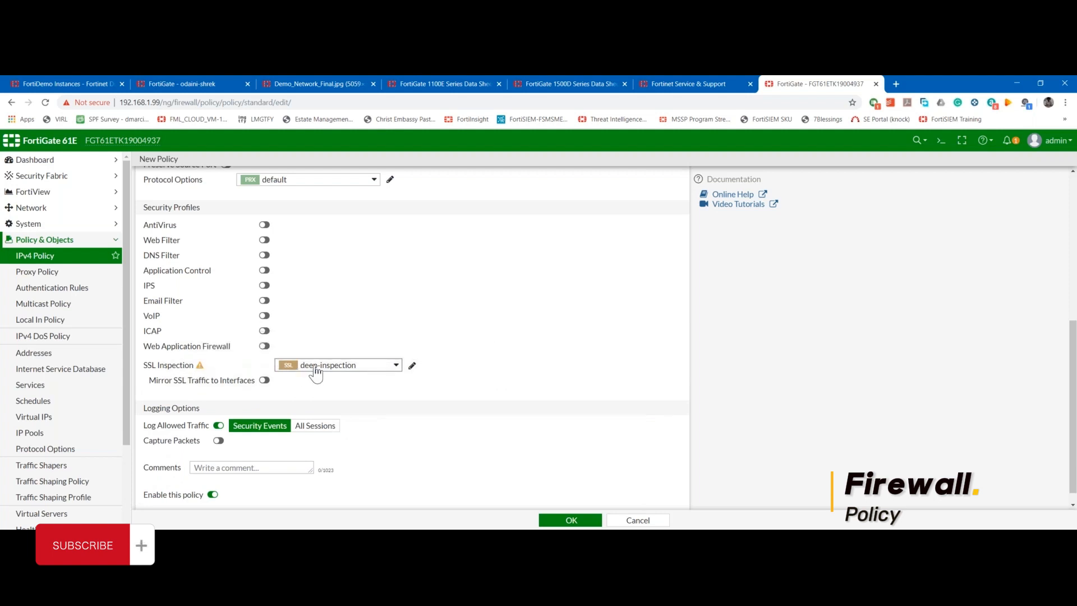
scroll(415, 405, down, 1)
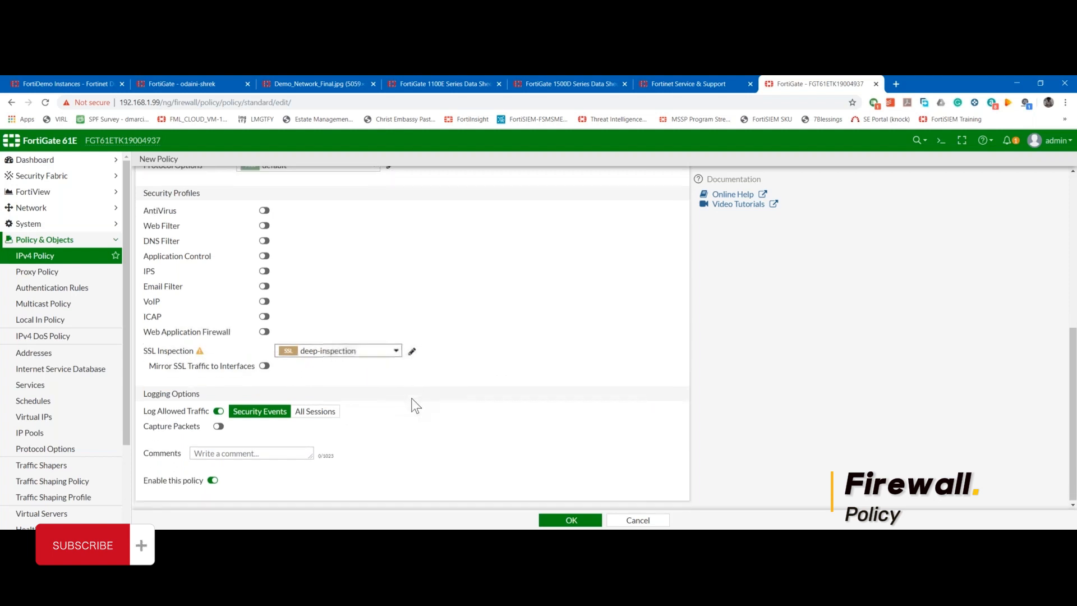
- Set the policy's SSL inspection to certificate-inspection and review the policy's inspection and security profile settings
click(392, 353)
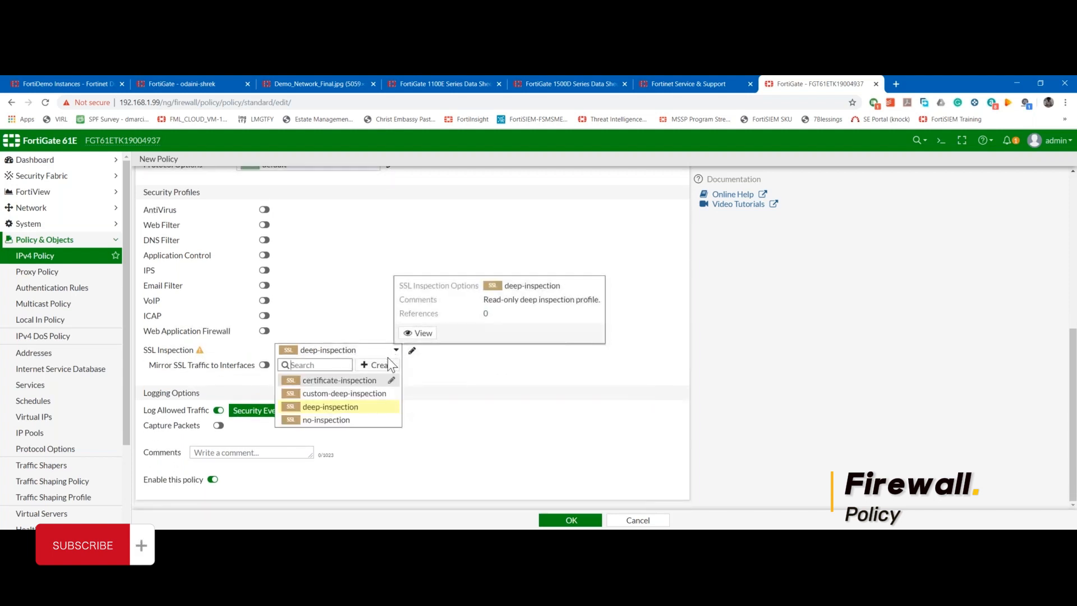
click(362, 380)
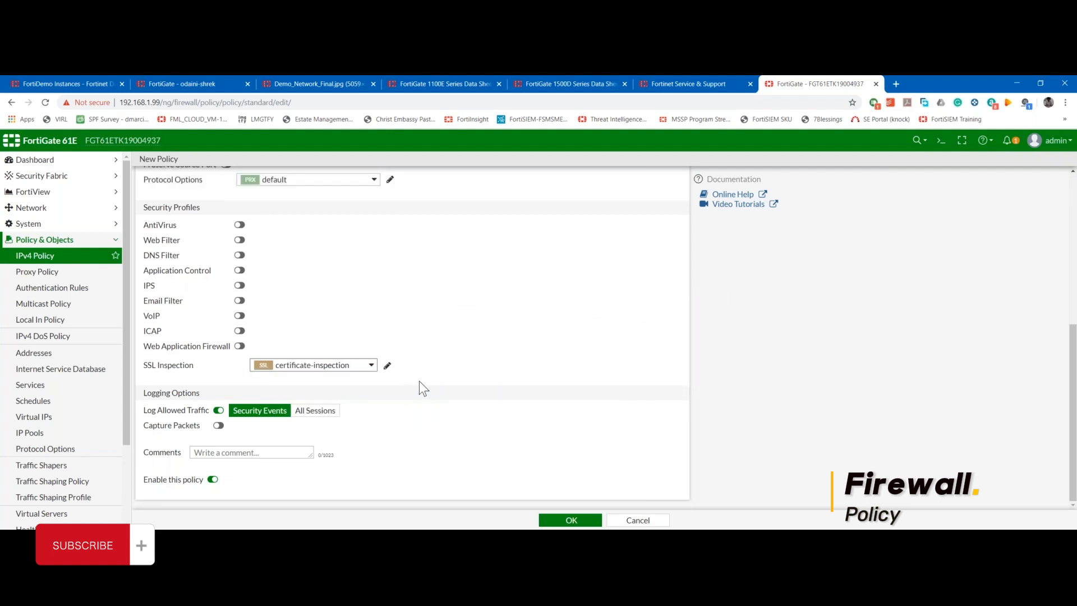
scroll(421, 380, up, 2)
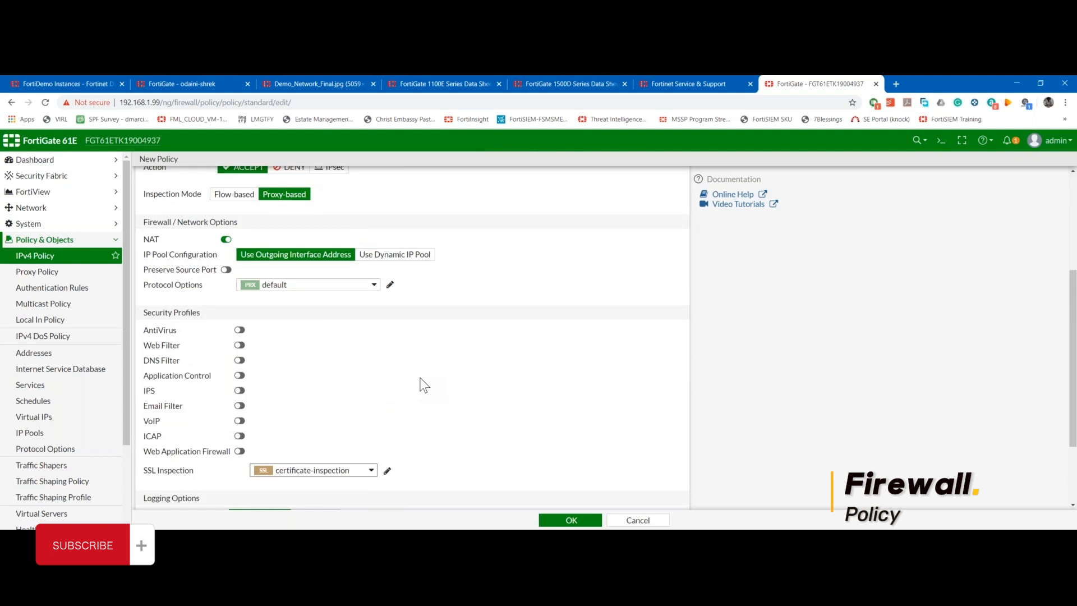
scroll(479, 381, down, 2)
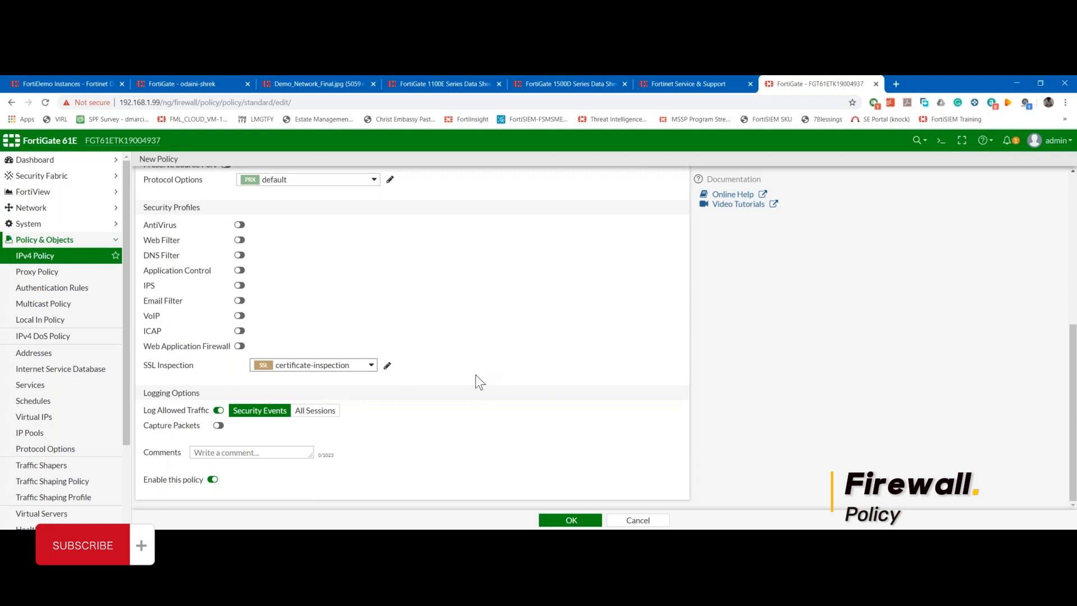
- Open the certificate of the firewall's own web page and view its list of detail fields
click(96, 102)
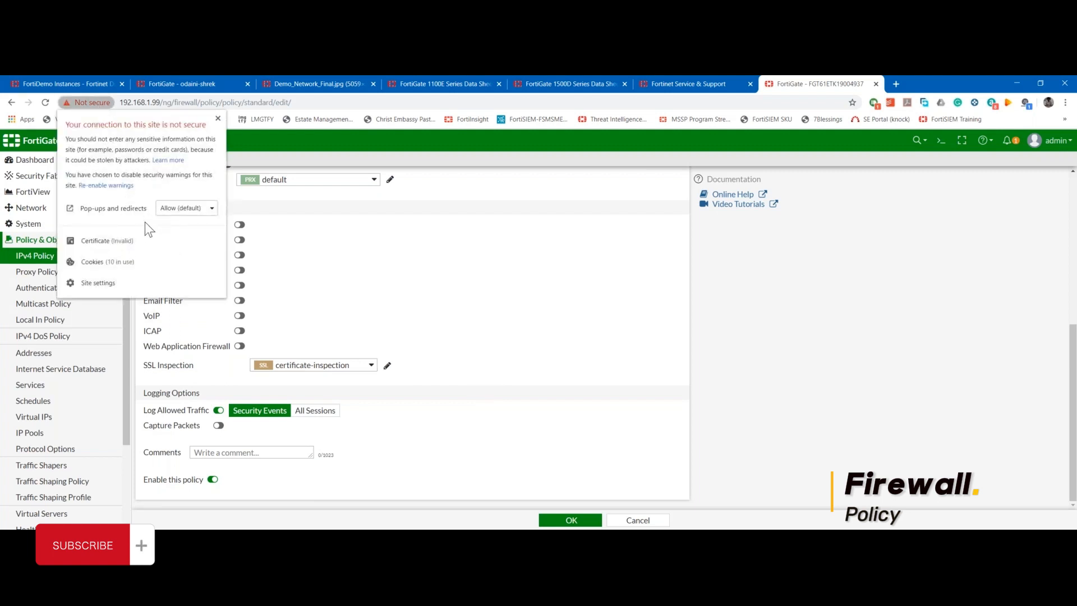
click(129, 241)
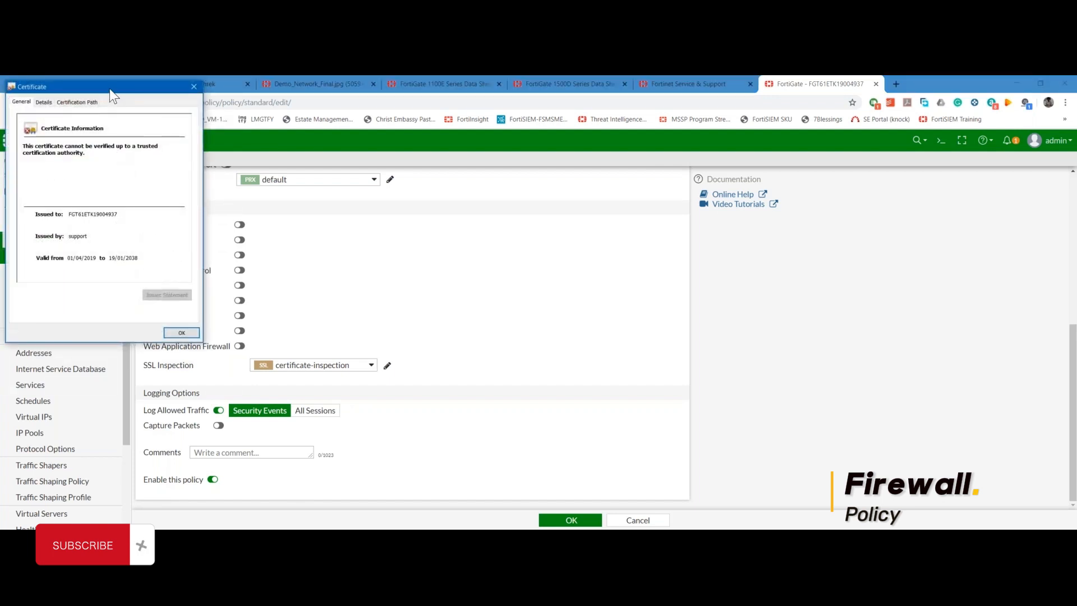
drag(109, 89, 447, 196)
click(382, 209)
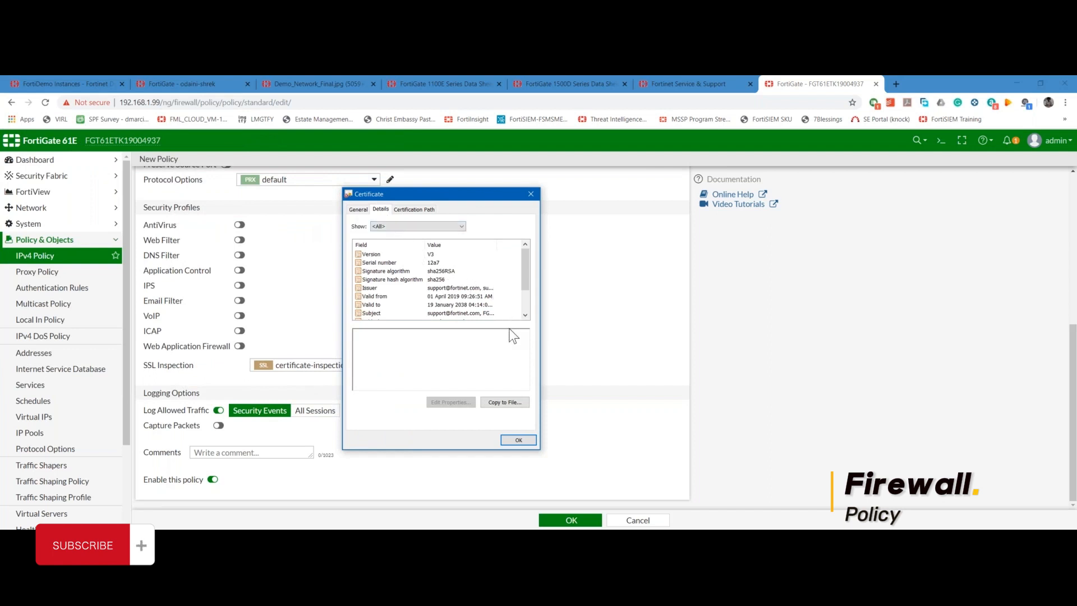
click(526, 302)
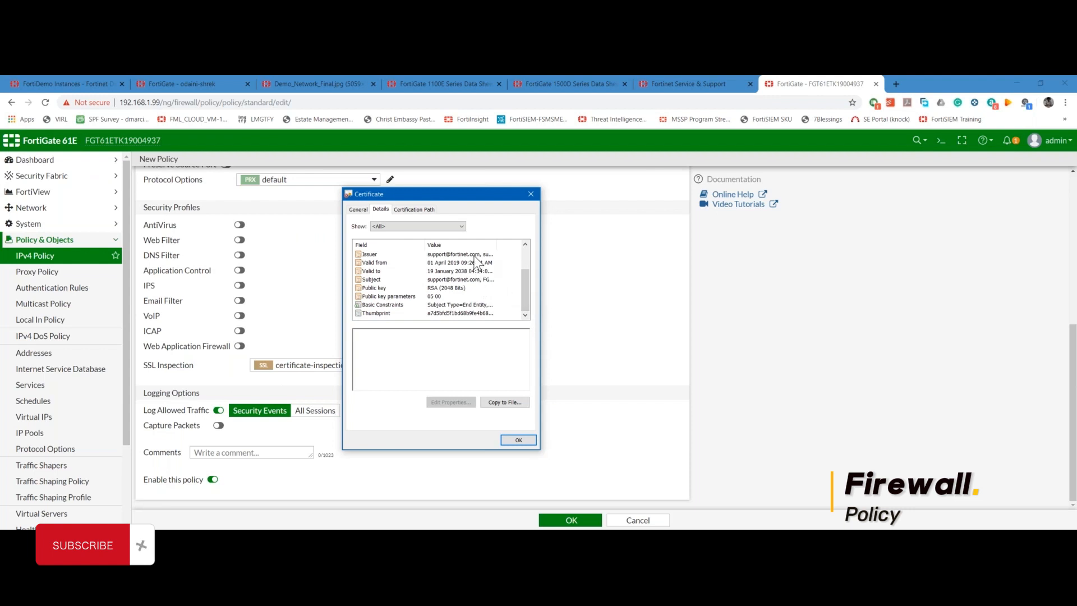
- Examine the certificate's public key, subject and basic constraints, and close the certificate
click(468, 288)
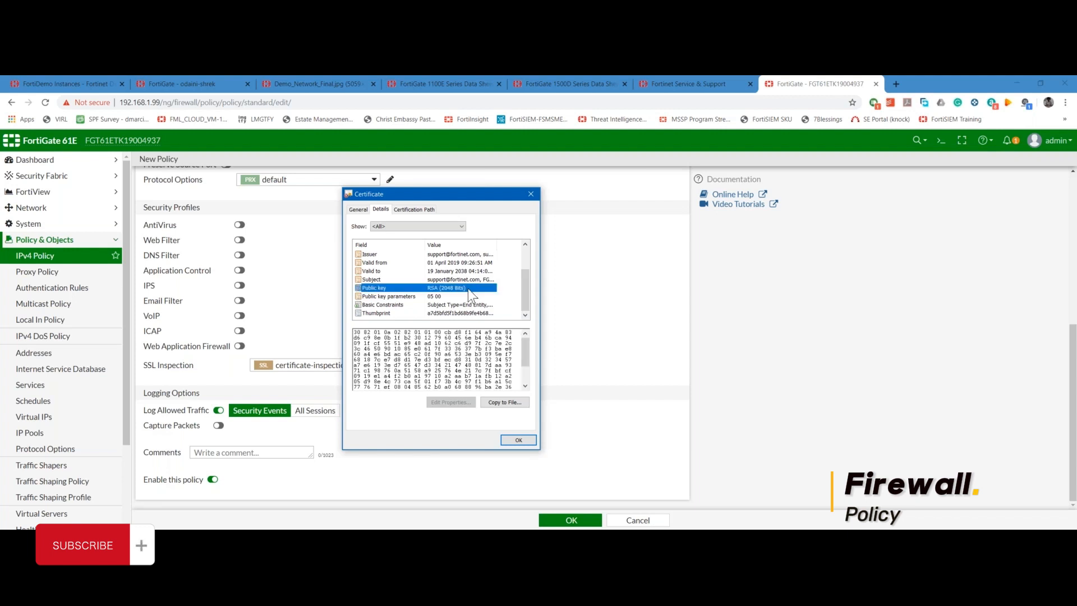
click(464, 279)
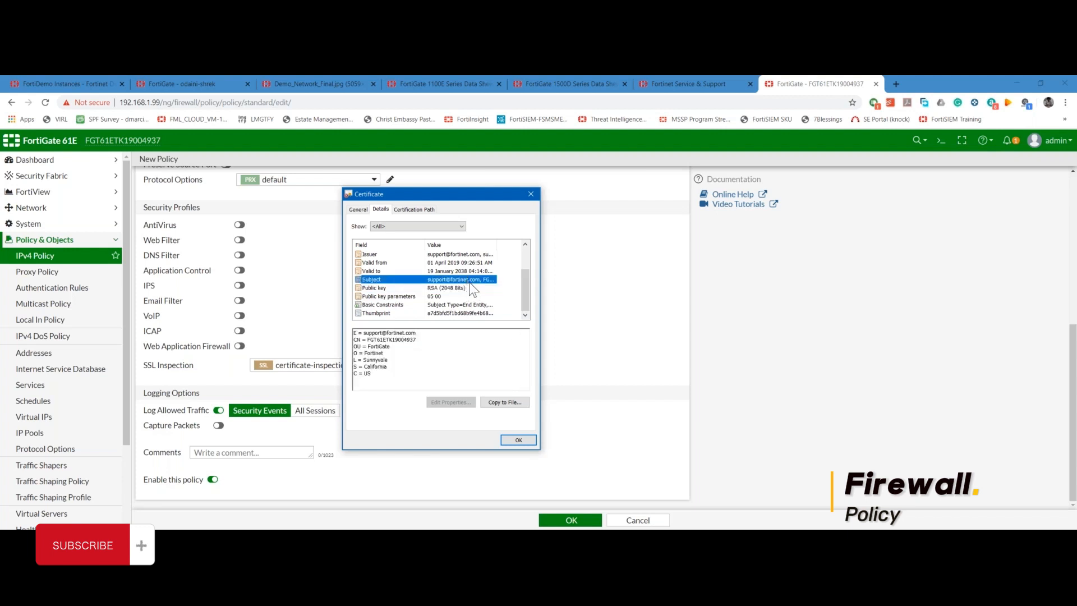
drag(423, 333, 368, 332)
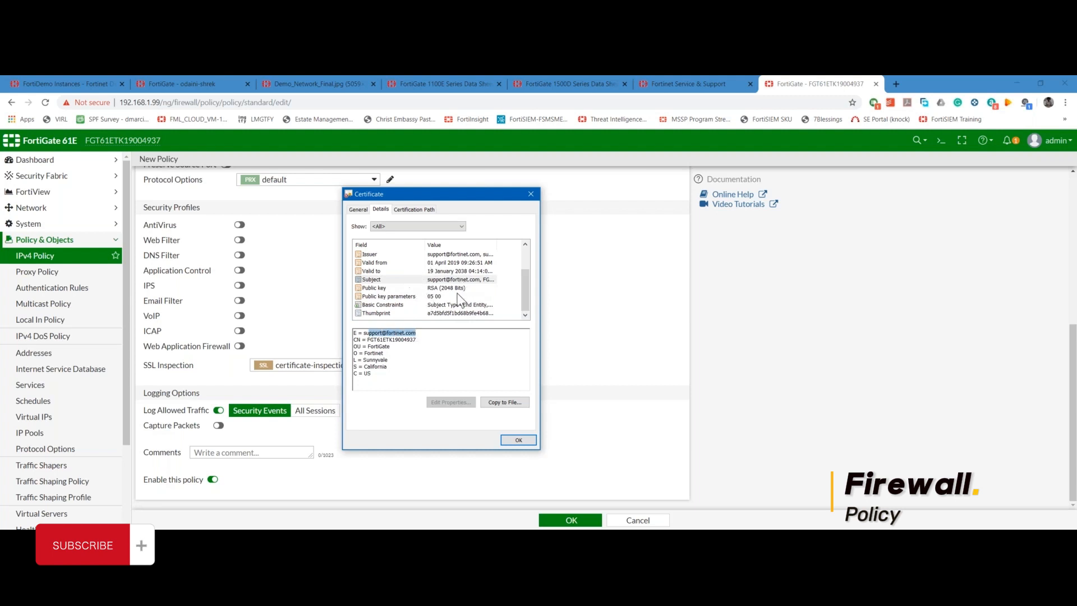
click(460, 305)
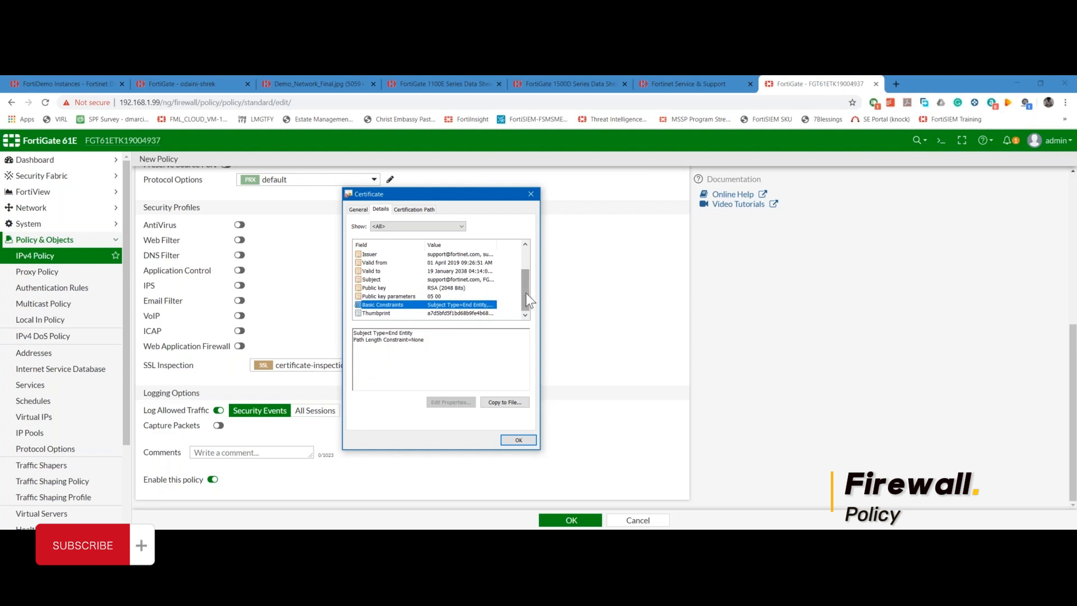
drag(527, 298, 527, 280)
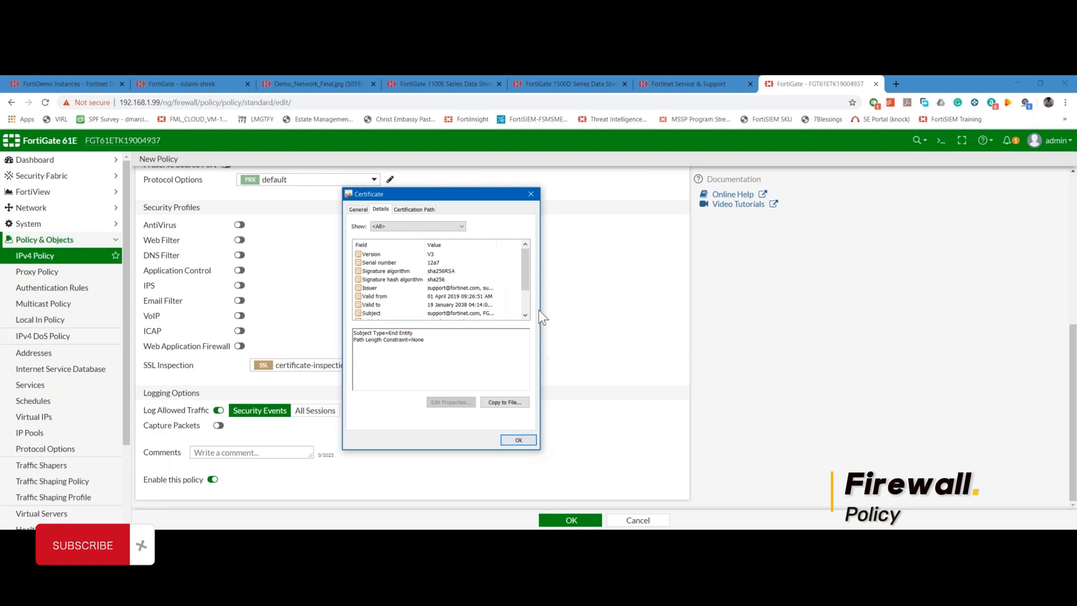
click(531, 194)
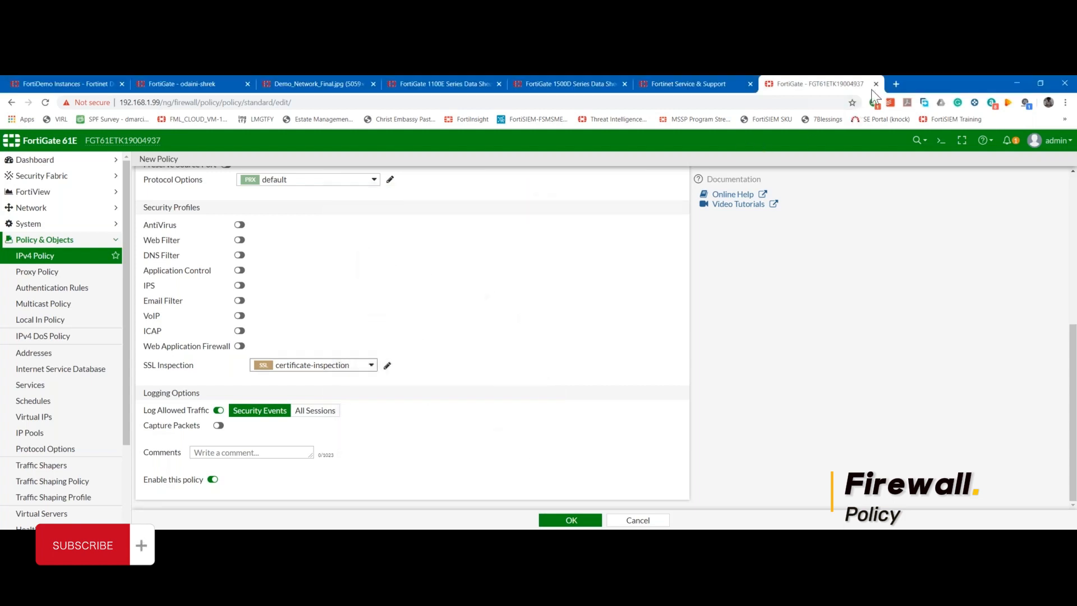
- Open facebook.com in a new browser tab
click(895, 85)
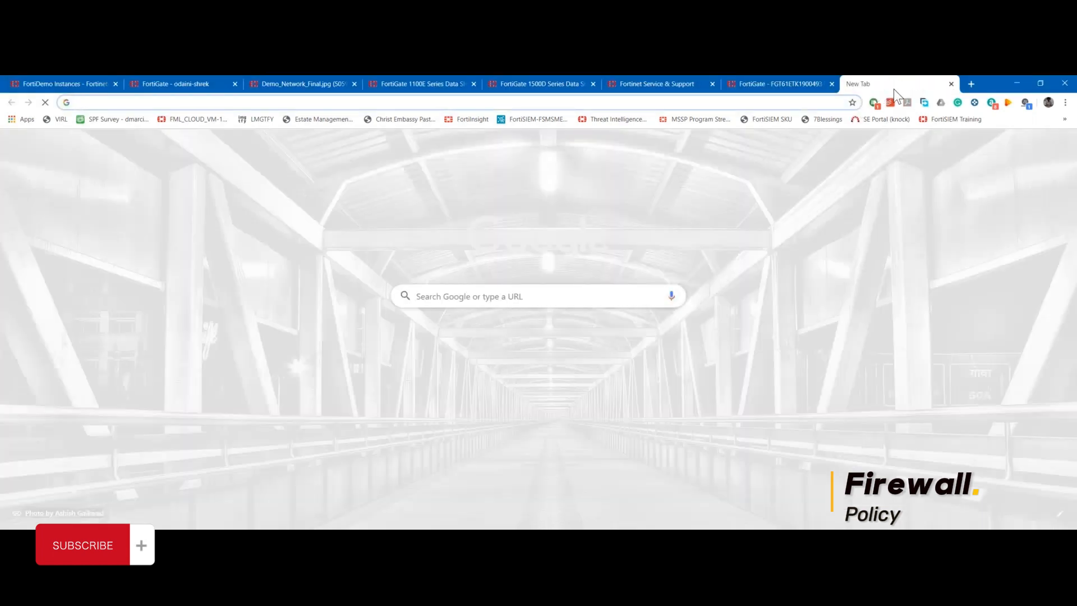
text(facebook.com)
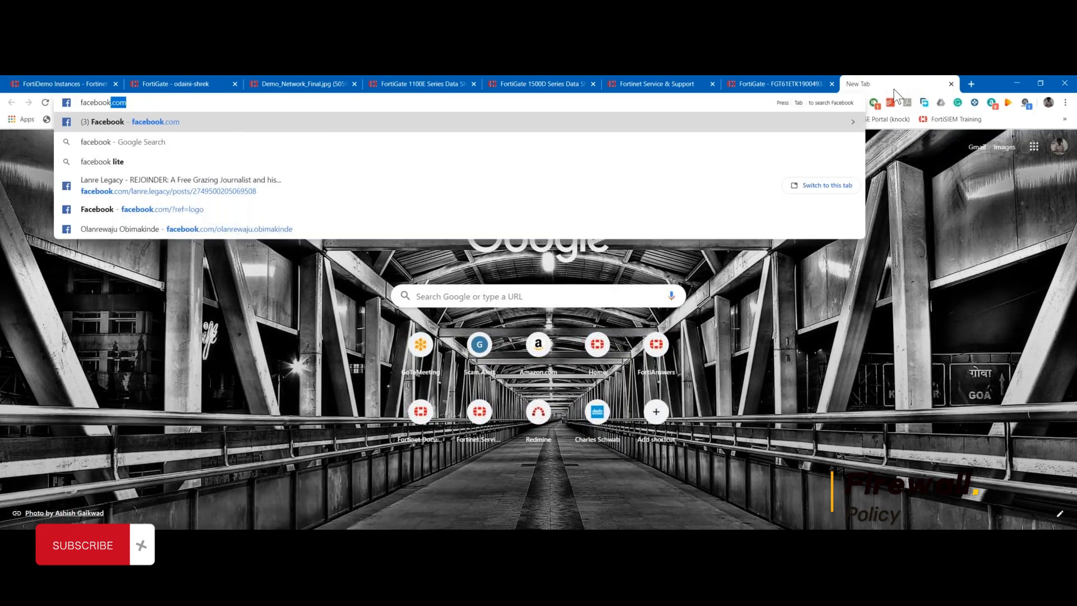
key(Return)
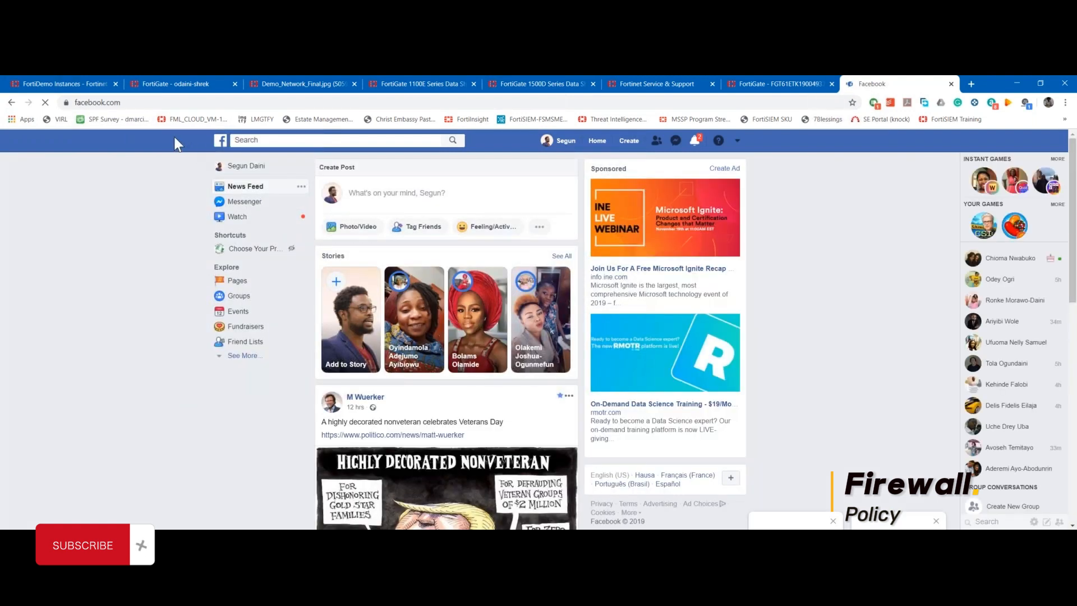
- View the general information of Facebook's site certificate, including whom it is issued to, and close the certificate
click(66, 102)
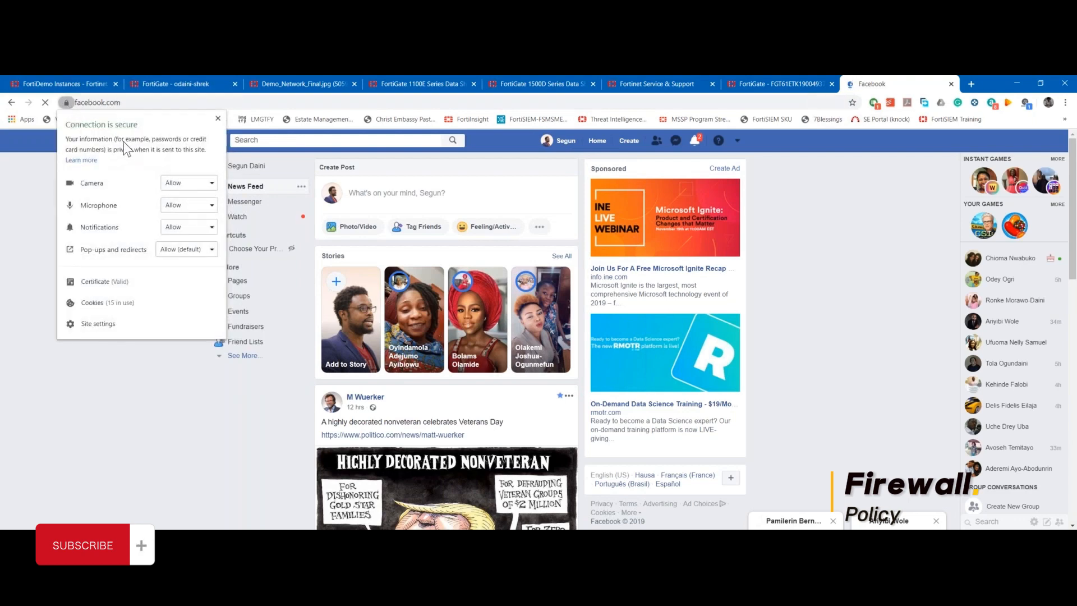
click(129, 279)
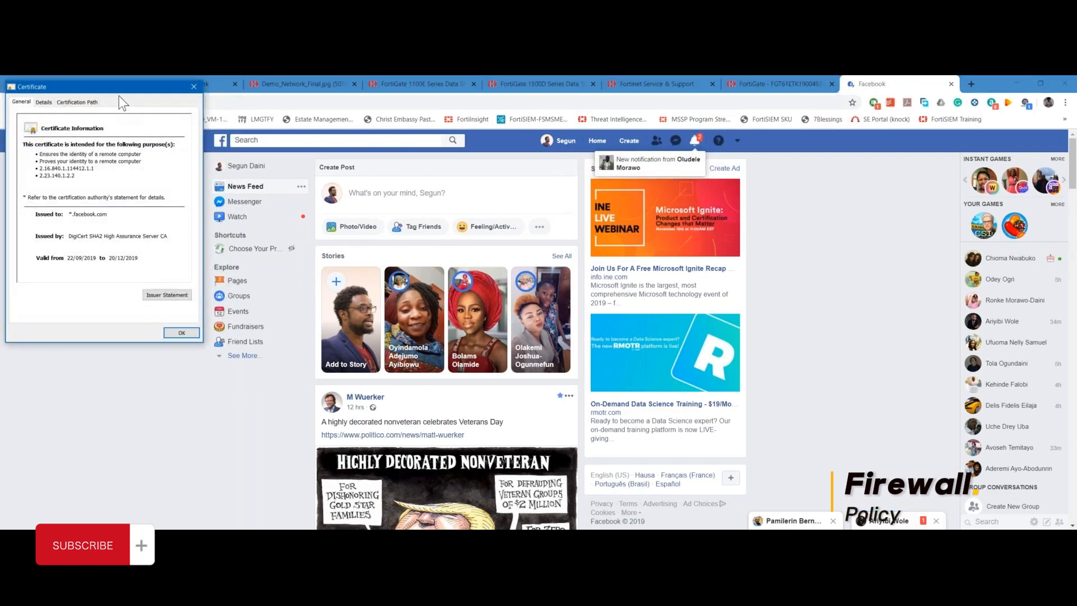
drag(123, 95, 366, 143)
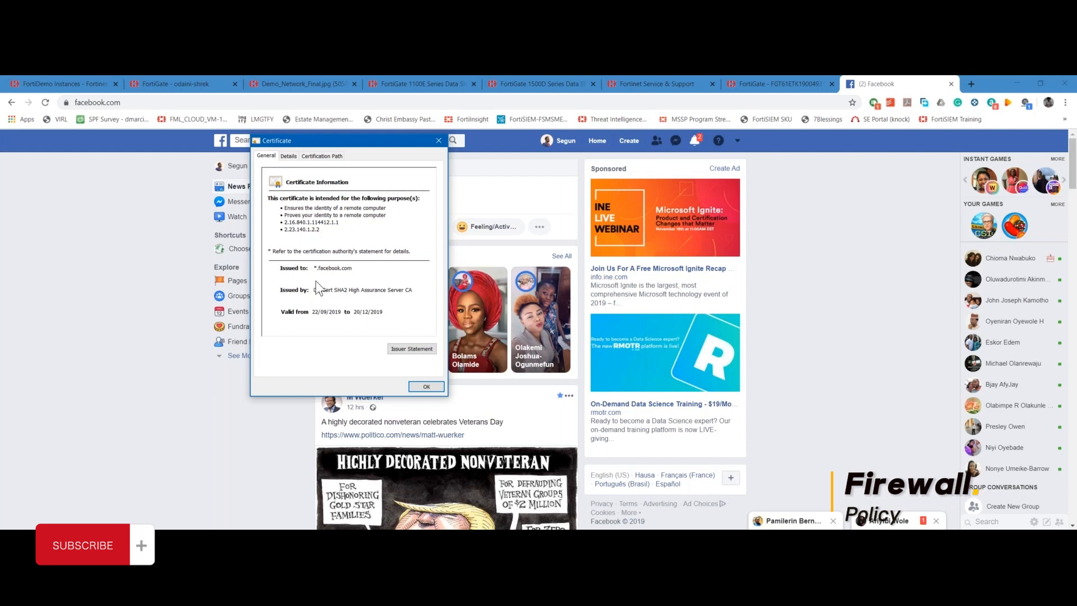
click(356, 268)
click(779, 85)
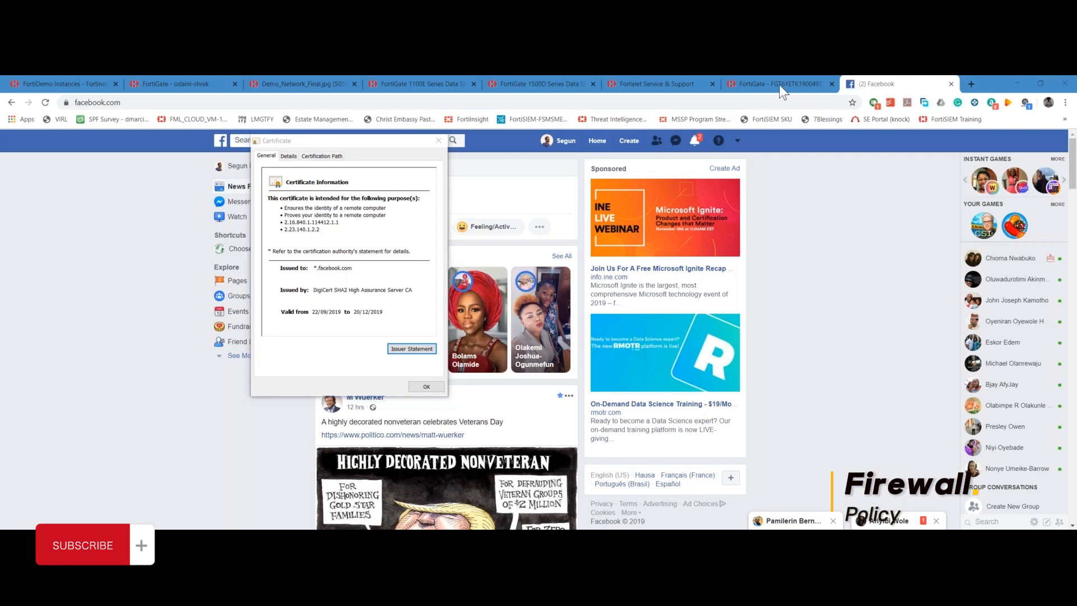
click(438, 140)
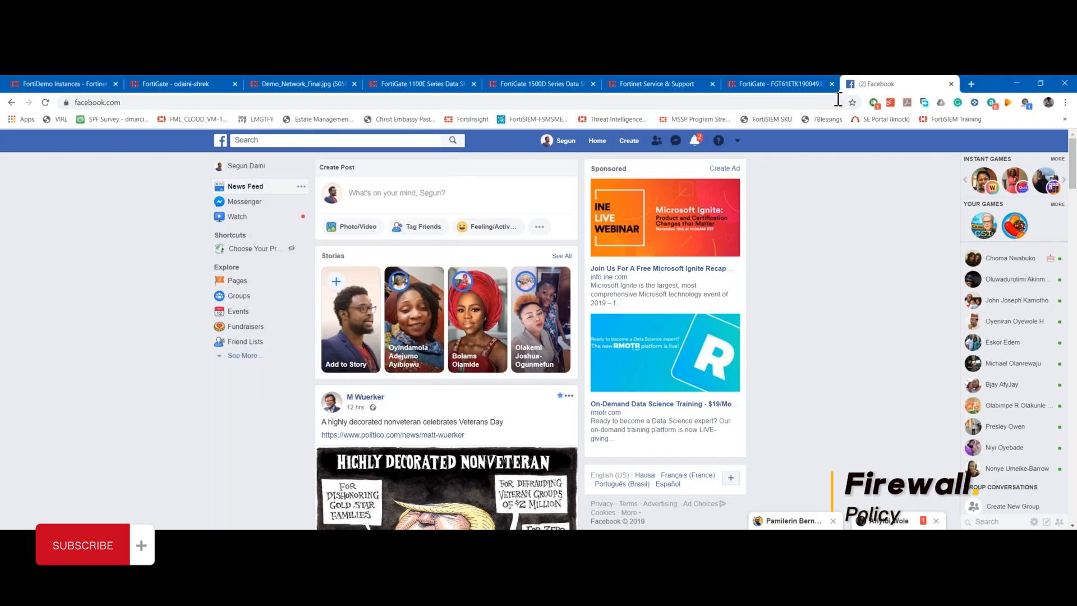
- Return to the new FortiGate policy and review its interface, network option, security profile and SSL inspection settings
click(797, 83)
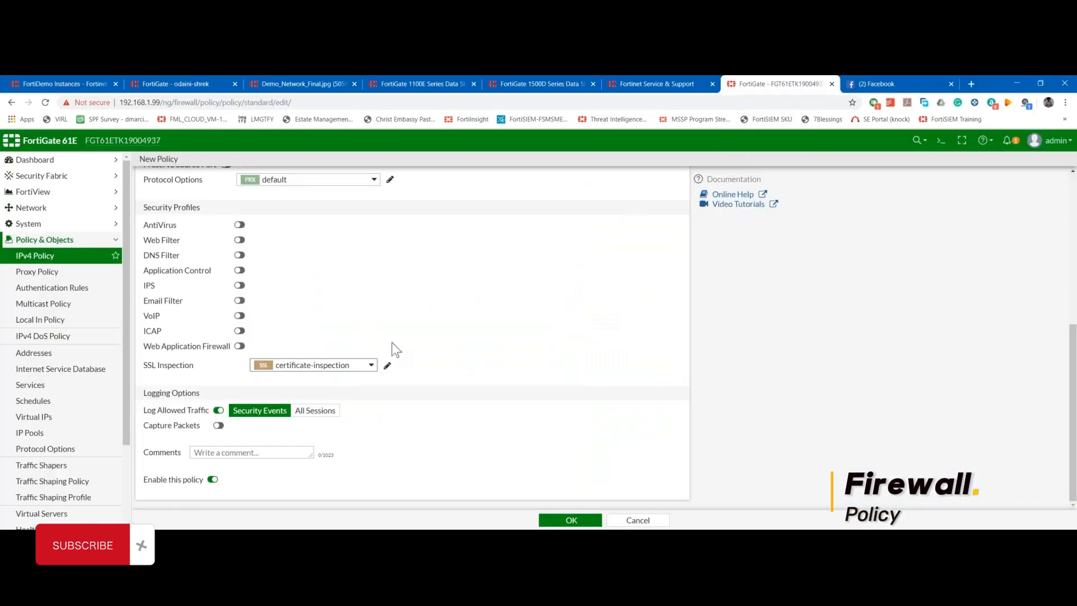
mouse_move(331, 372)
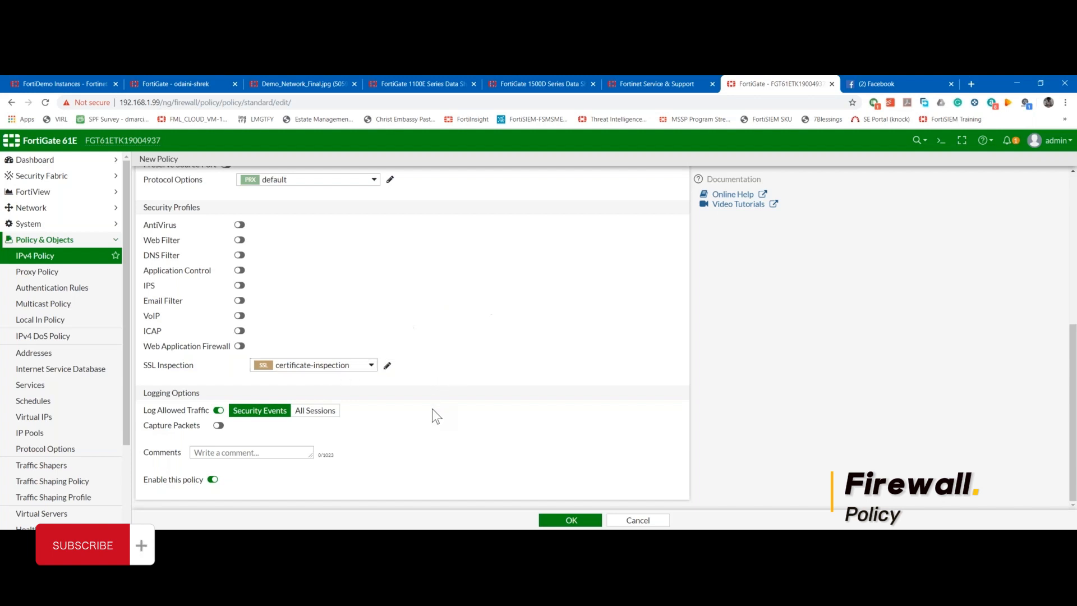
scroll(329, 281, up, 5)
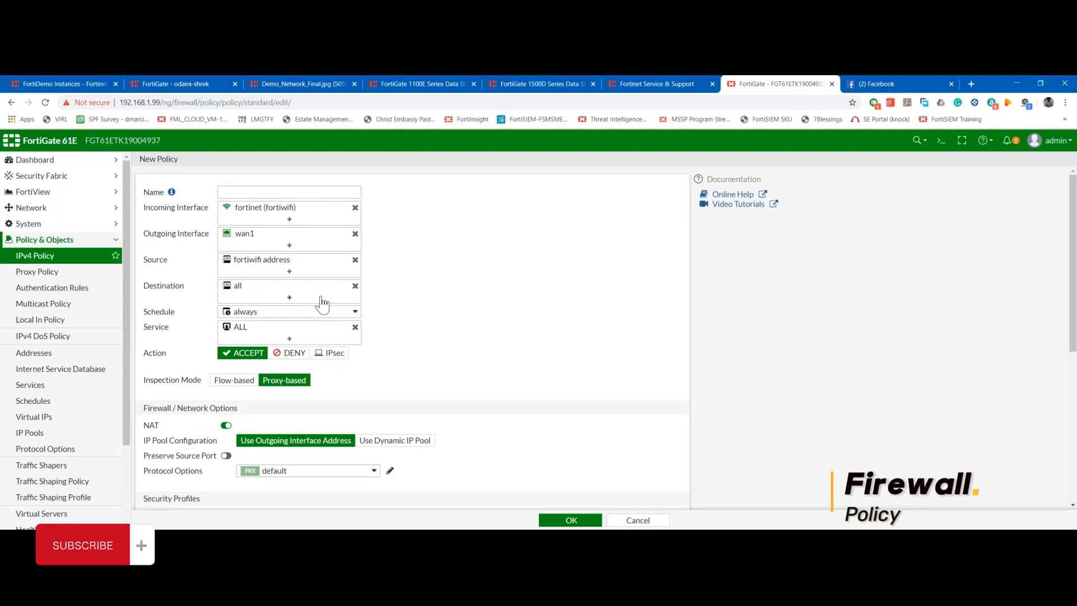
scroll(472, 309, down, 4)
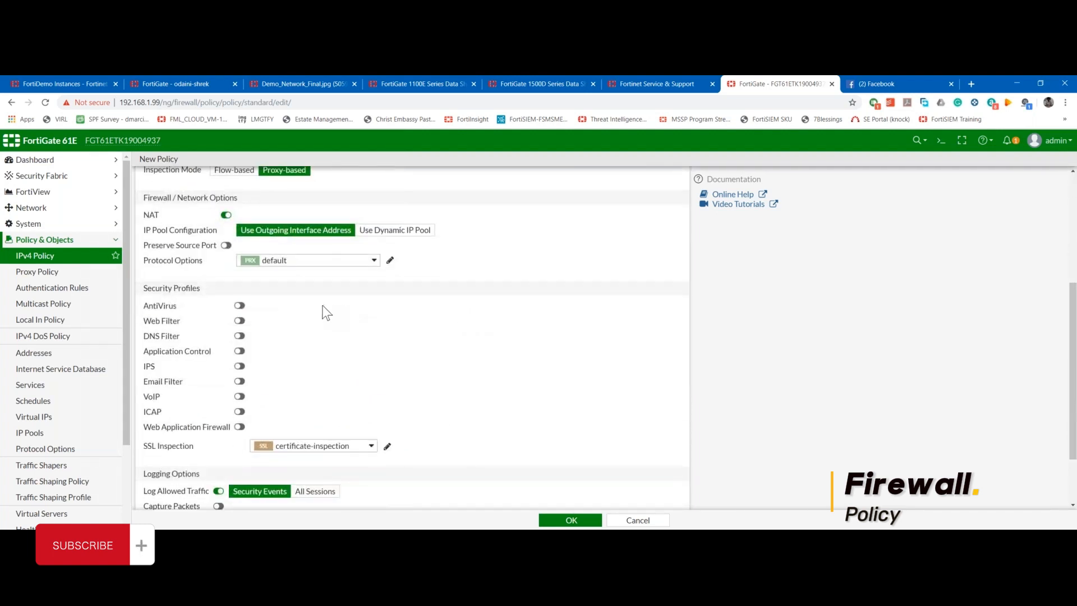
scroll(314, 286, up, 1)
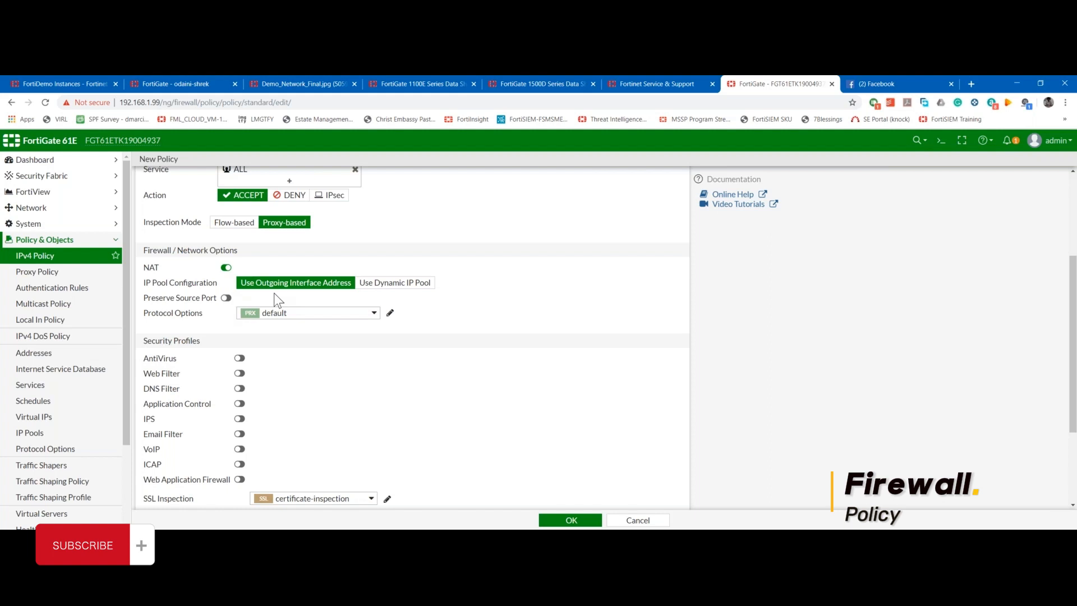
- Turn the policy's NAT off and back on to compare the network options it offers
scroll(278, 292, down, 1)
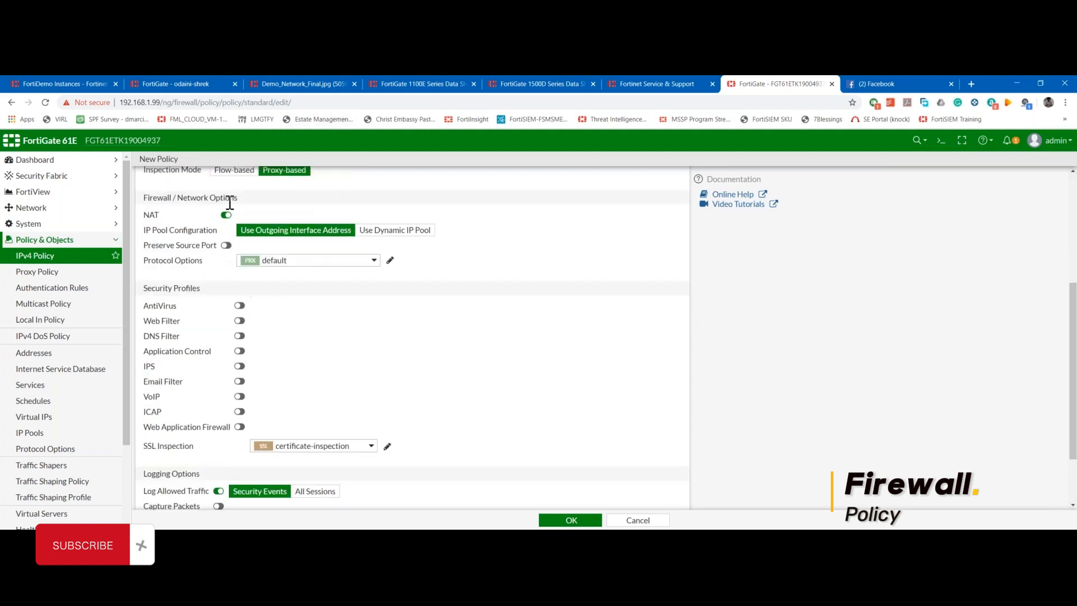
click(226, 215)
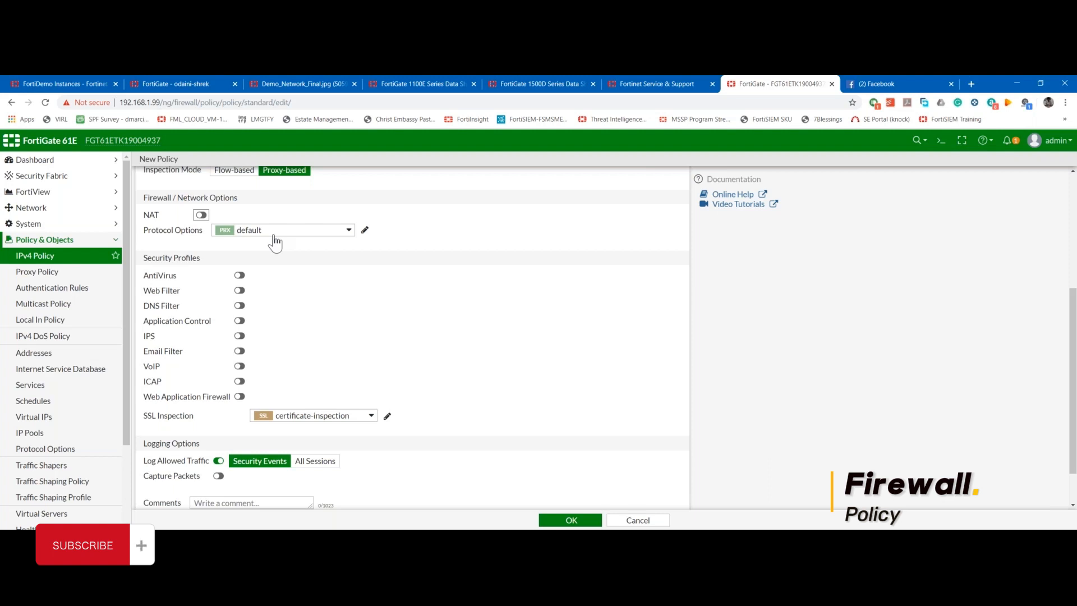
click(201, 214)
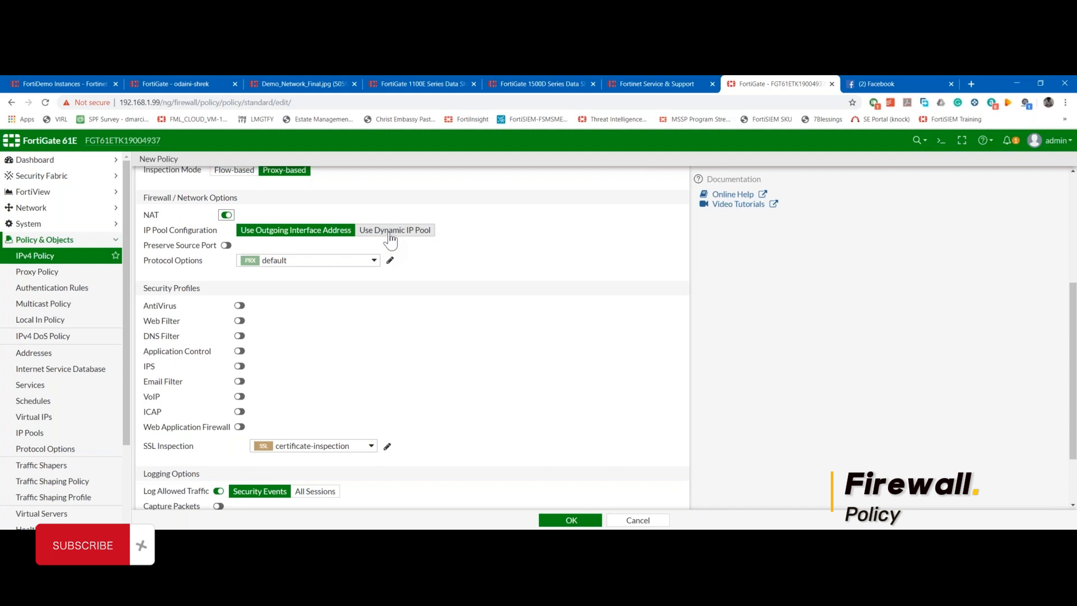
- Set the policy's IP pool configuration to Use Dynamic IP Pool and open the choice of available pools
scroll(423, 294, up, 4)
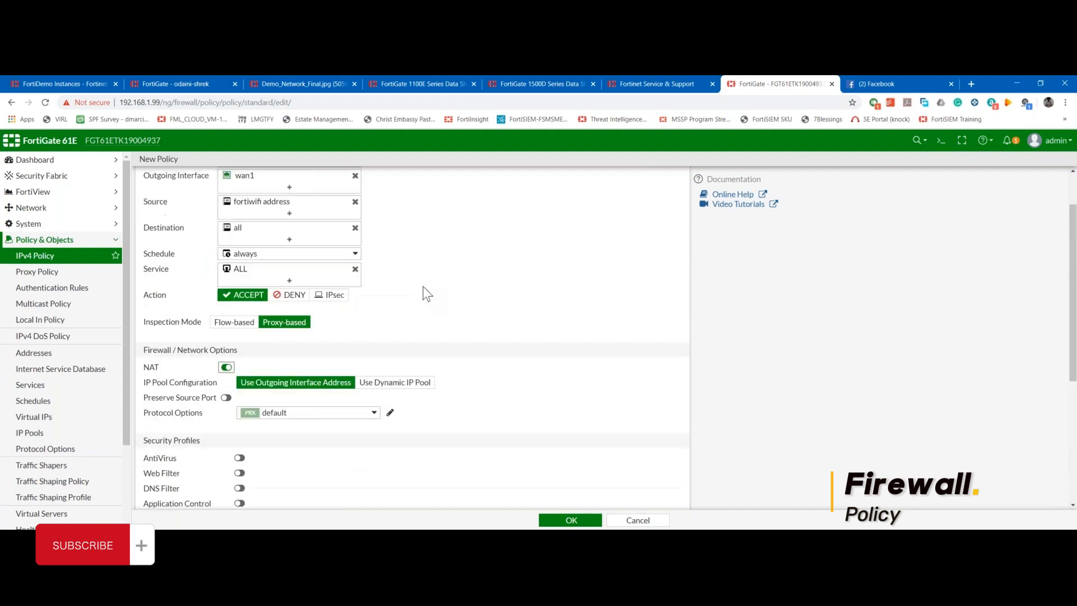
scroll(424, 289, down, 3)
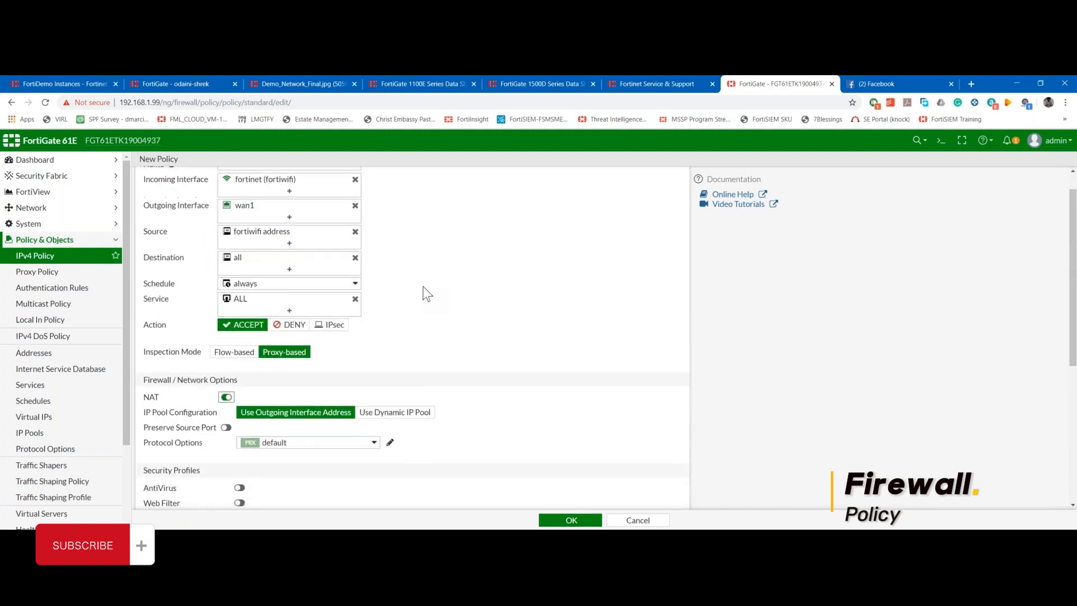
click(395, 282)
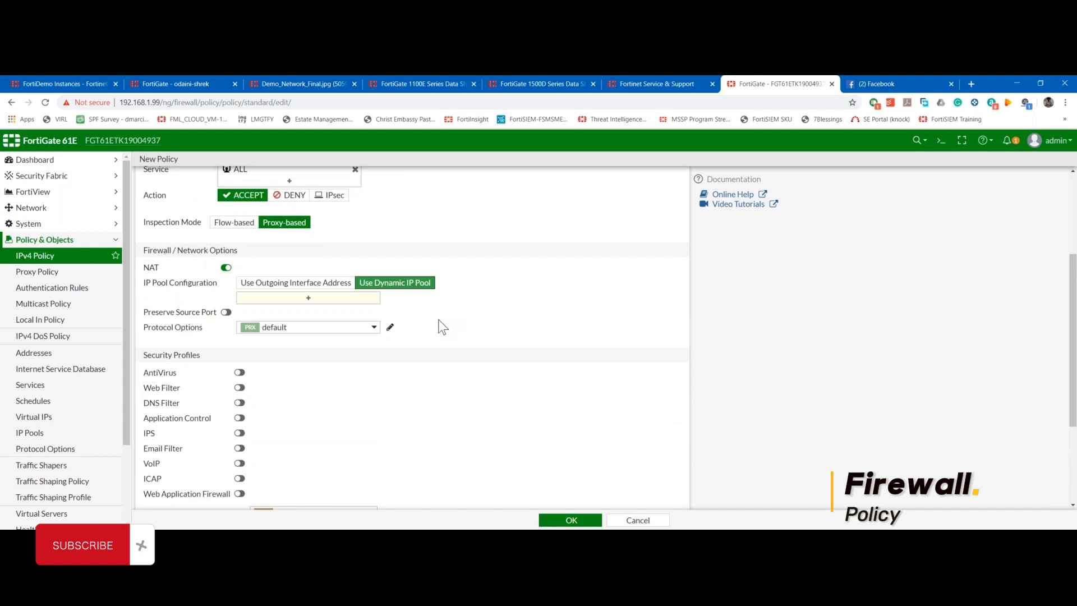
click(325, 297)
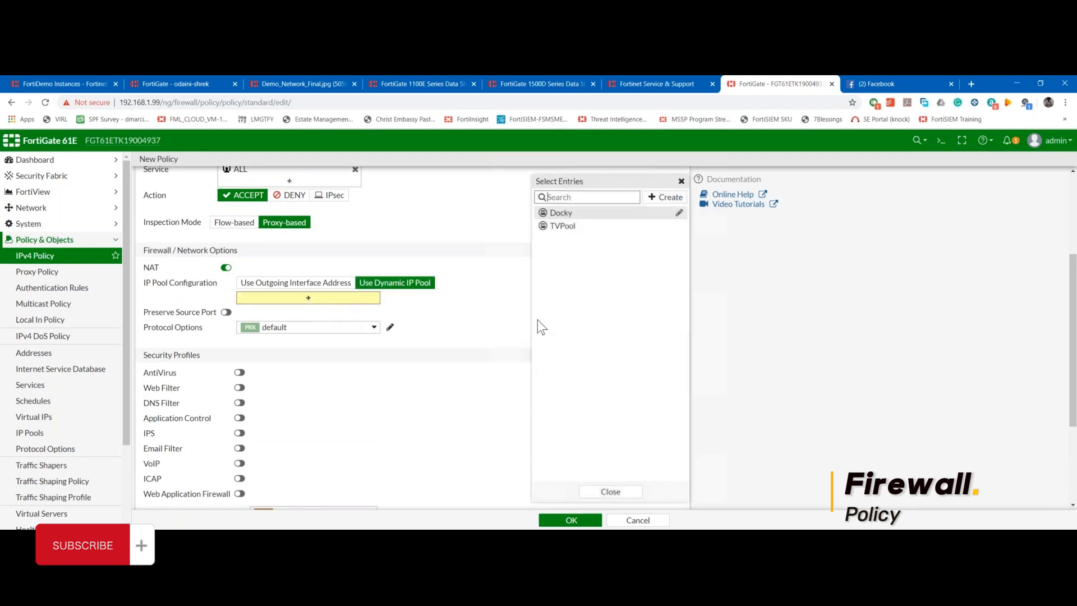
- Start a new dynamic IP pool, turn off its ARP Reply option, and cancel the pool
click(665, 198)
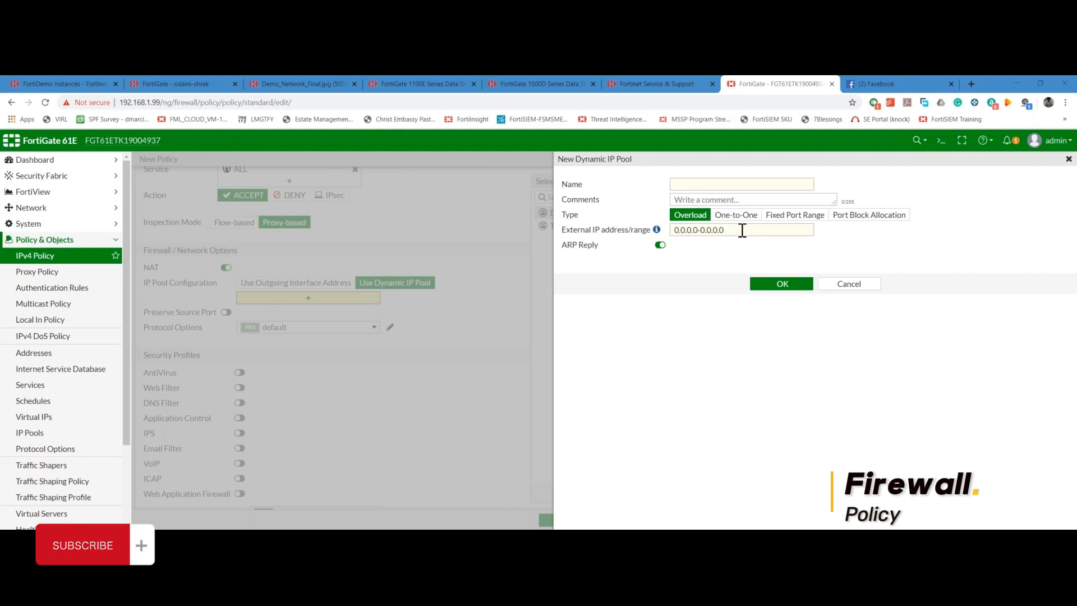
click(660, 246)
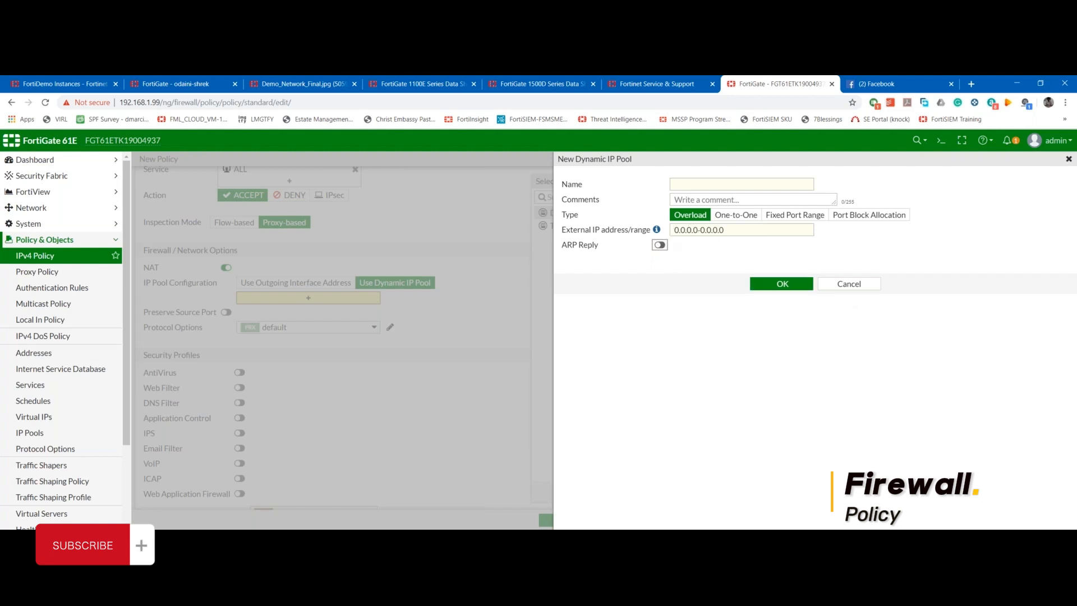
click(848, 285)
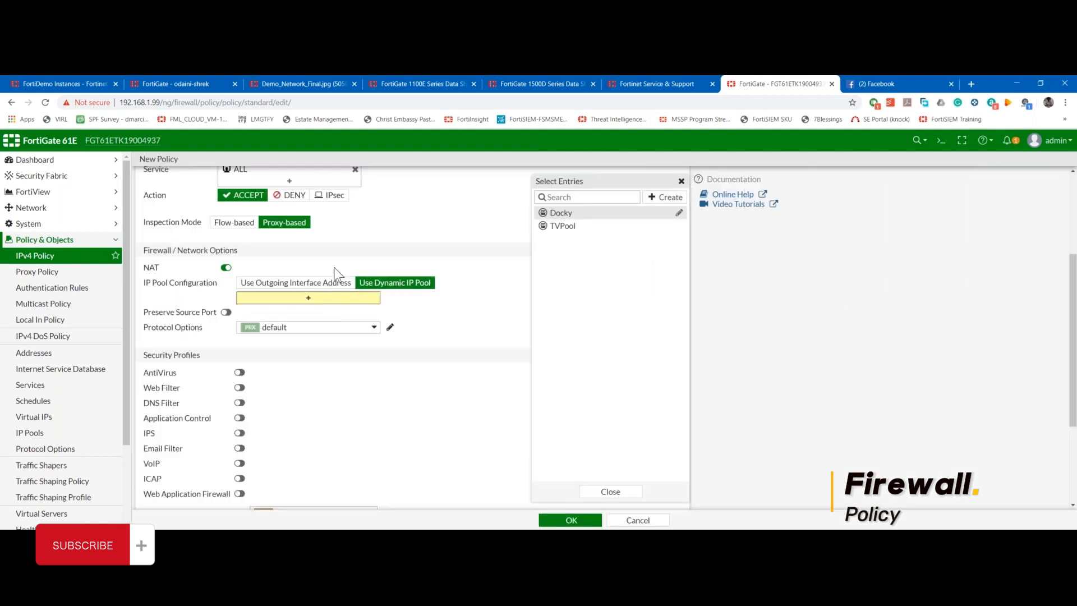
- Assign the Docky pool to the policy's dynamic IP pool setting and close the pool selection
scroll(325, 252, up, 1)
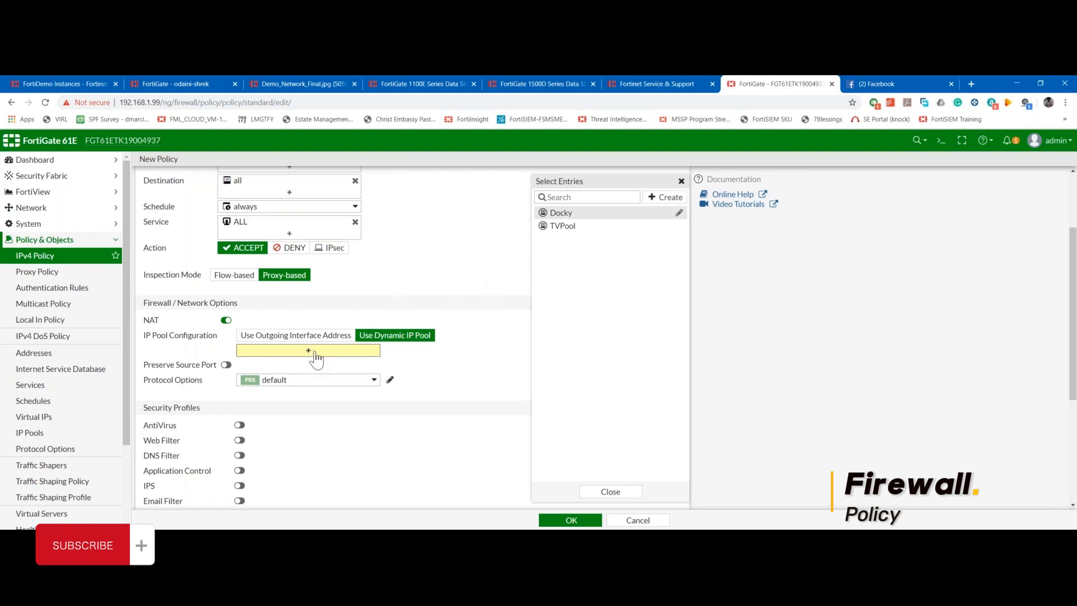
click(562, 215)
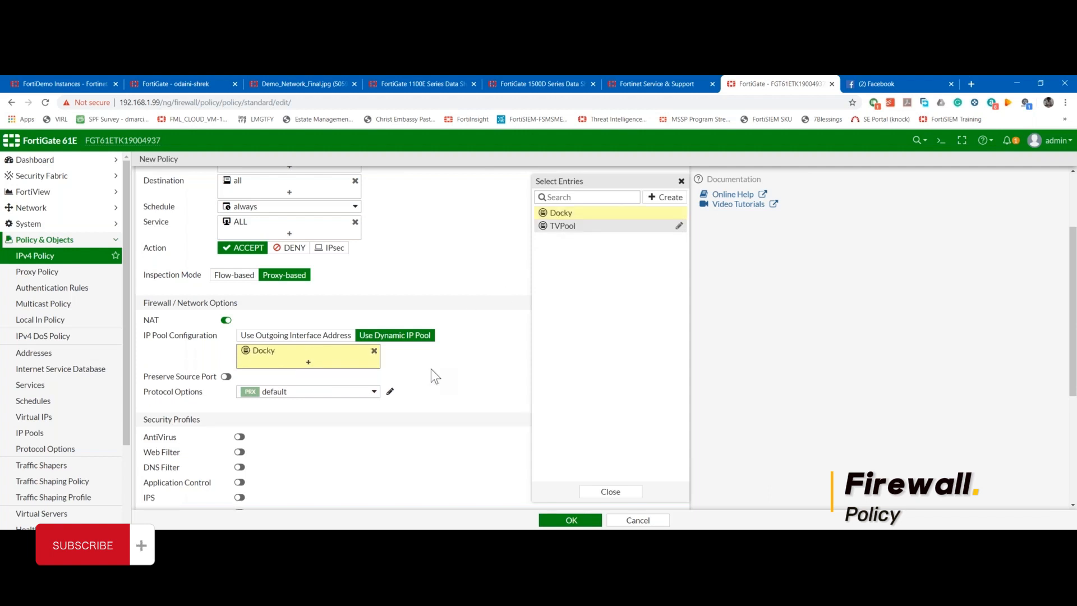
scroll(430, 376, down, 2)
scroll(426, 368, up, 1)
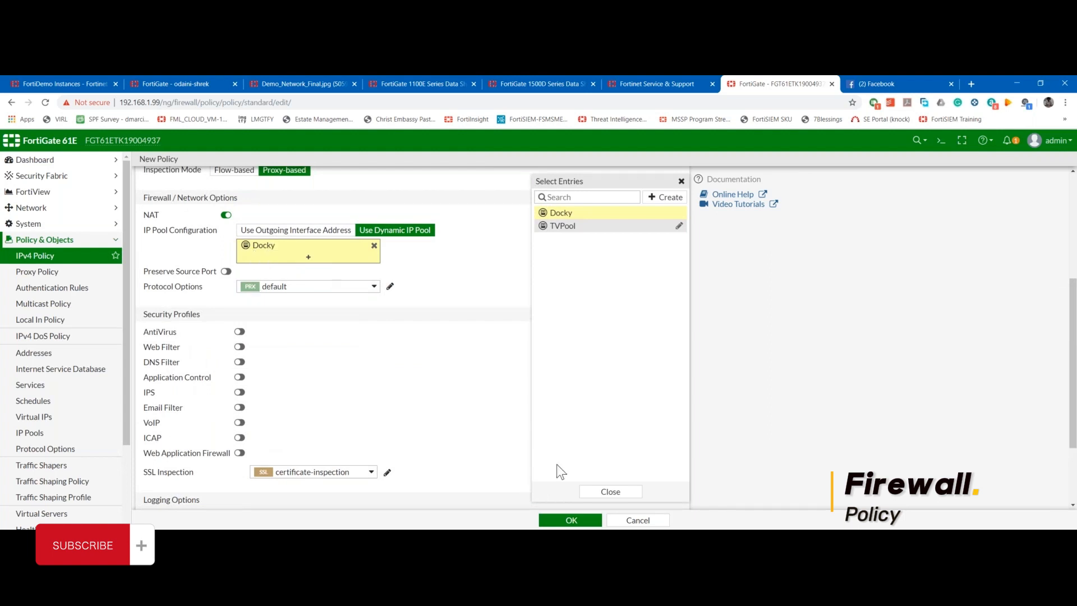
click(614, 494)
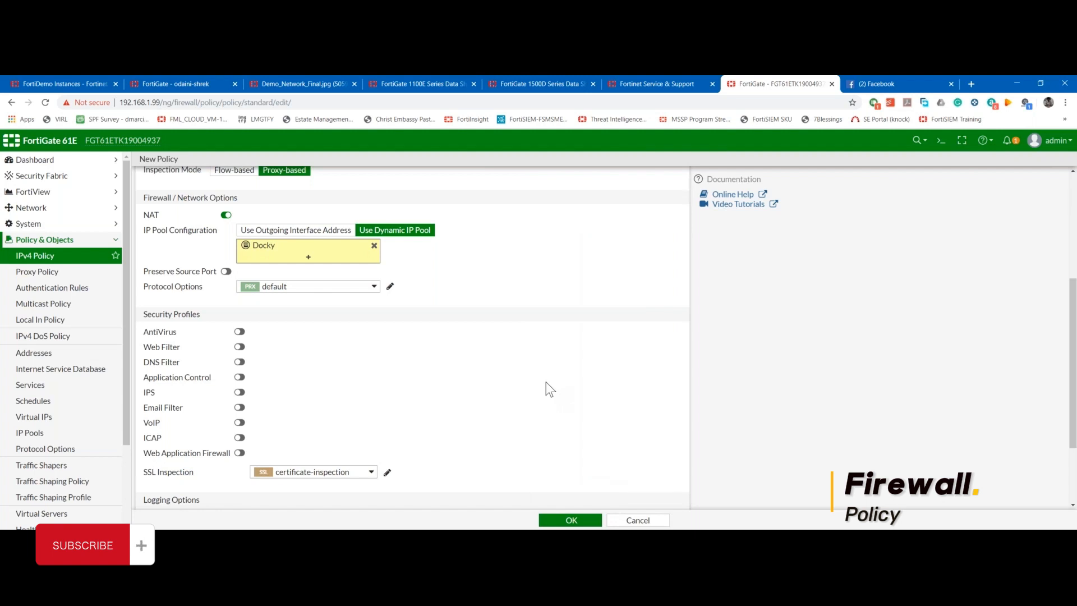
- Go to the Virtual IPs and start creating a new virtual IP
scroll(546, 382, up, 3)
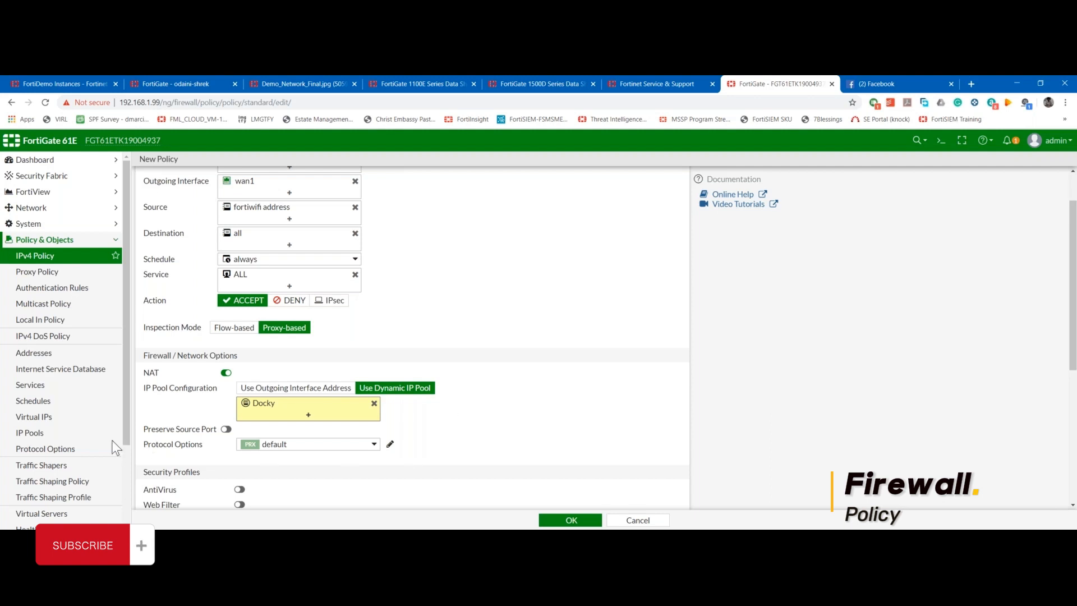
click(59, 416)
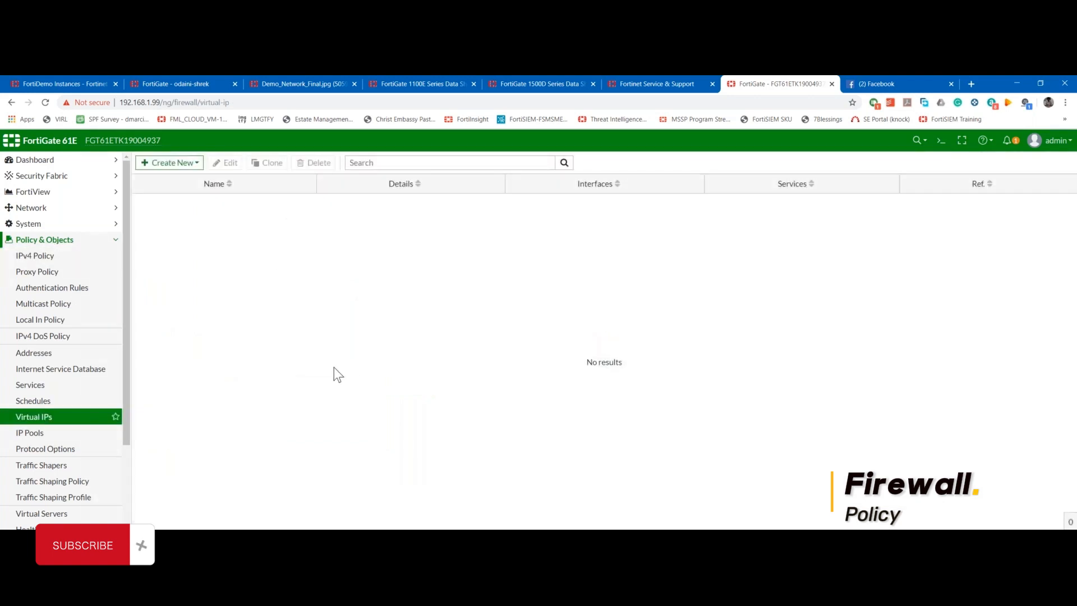
click(169, 164)
click(168, 176)
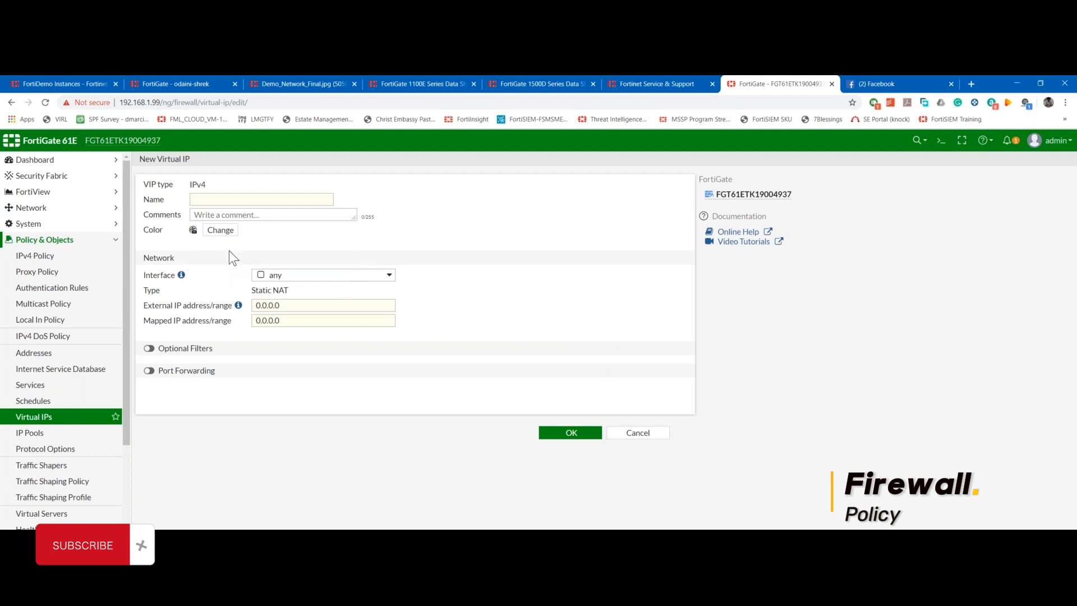
- Examine the new virtual IP's name, external IP address/range and mapped IP address/range fields
click(224, 200)
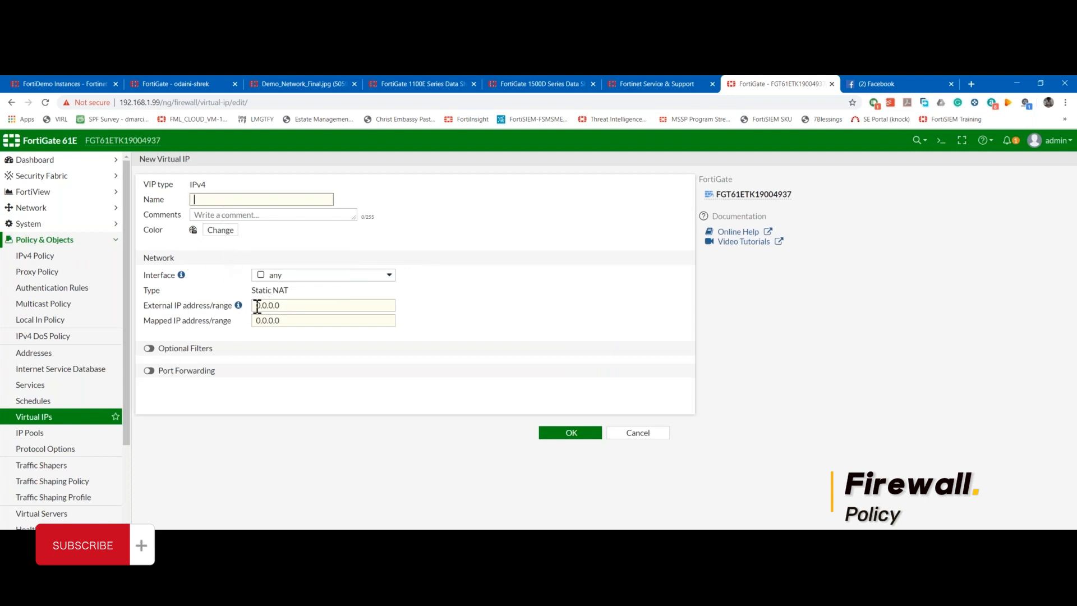
click(285, 306)
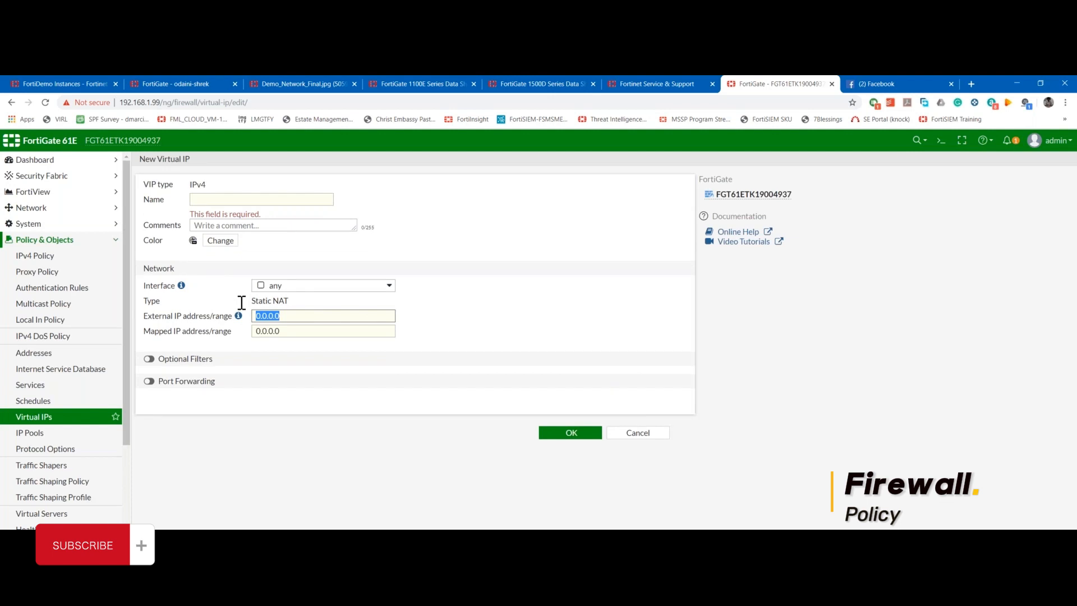
click(287, 332)
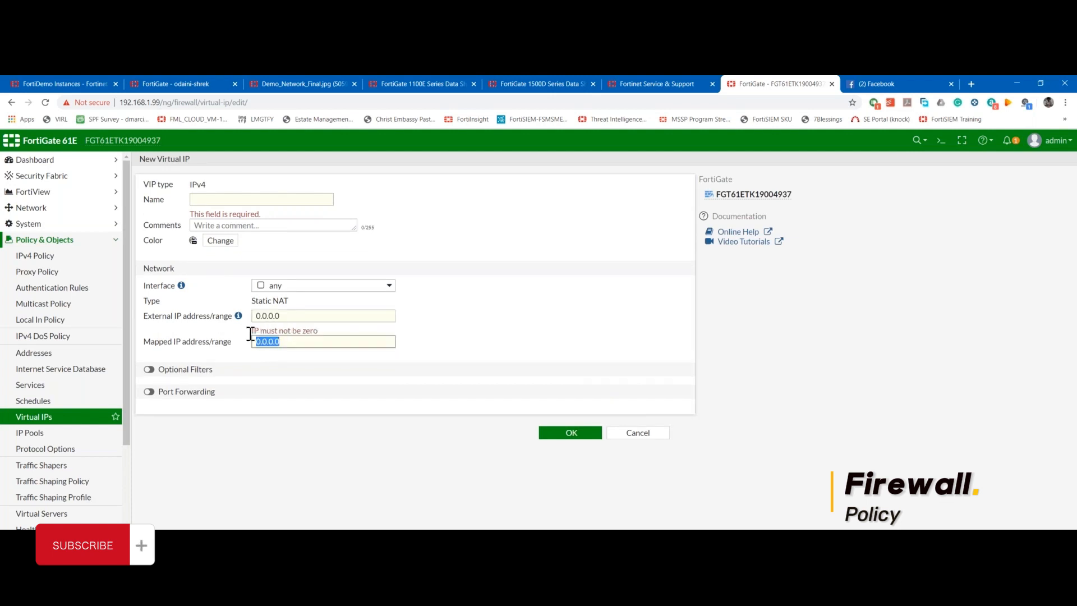
click(284, 315)
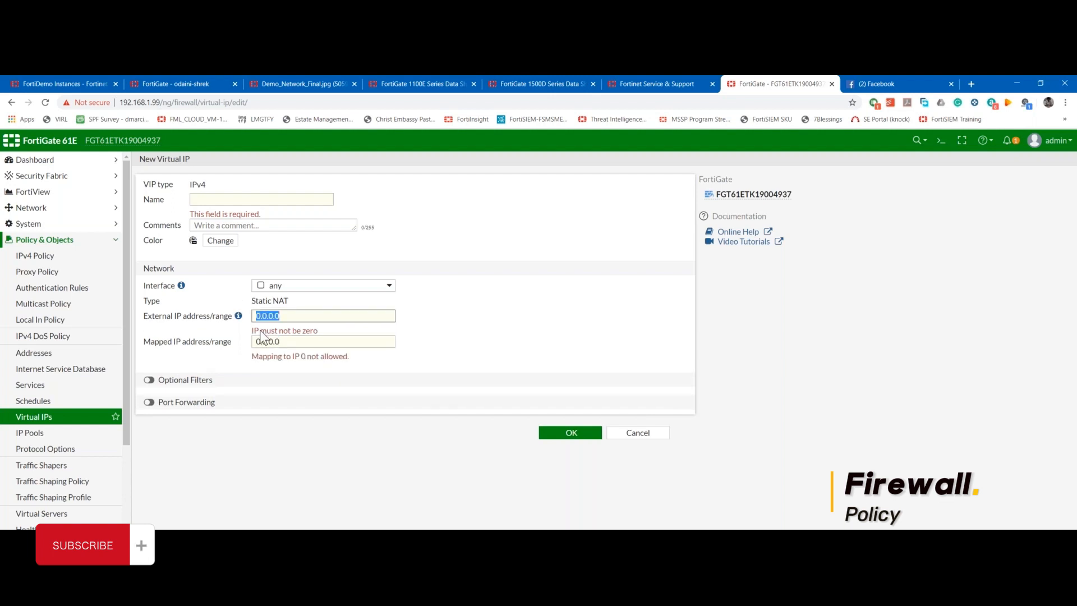
click(285, 342)
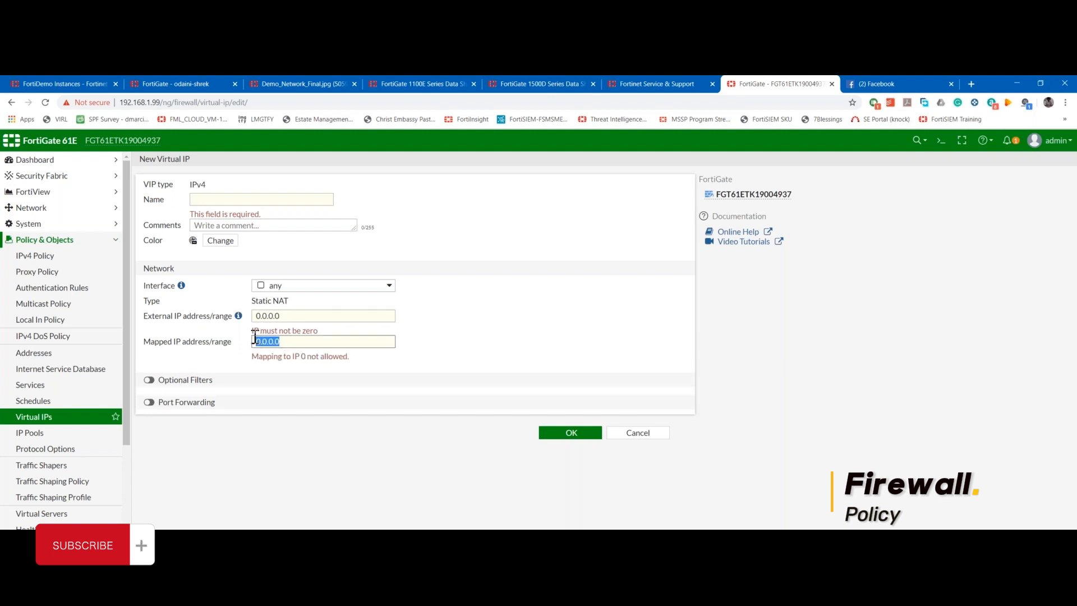
- Turn on port forwarding for the new virtual IP and name it testVIP
click(148, 402)
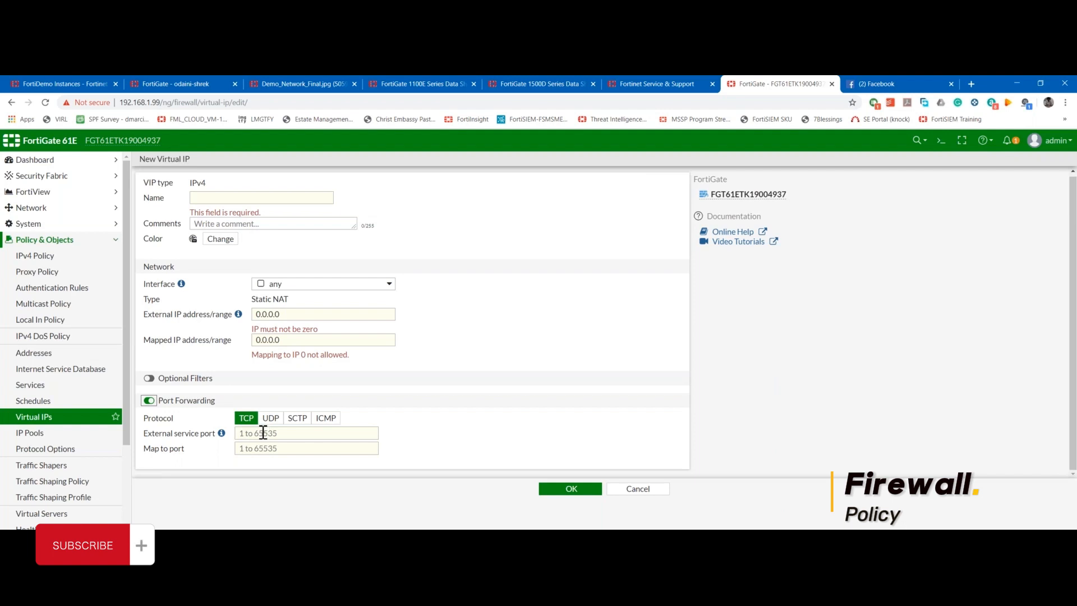
click(263, 432)
click(249, 199)
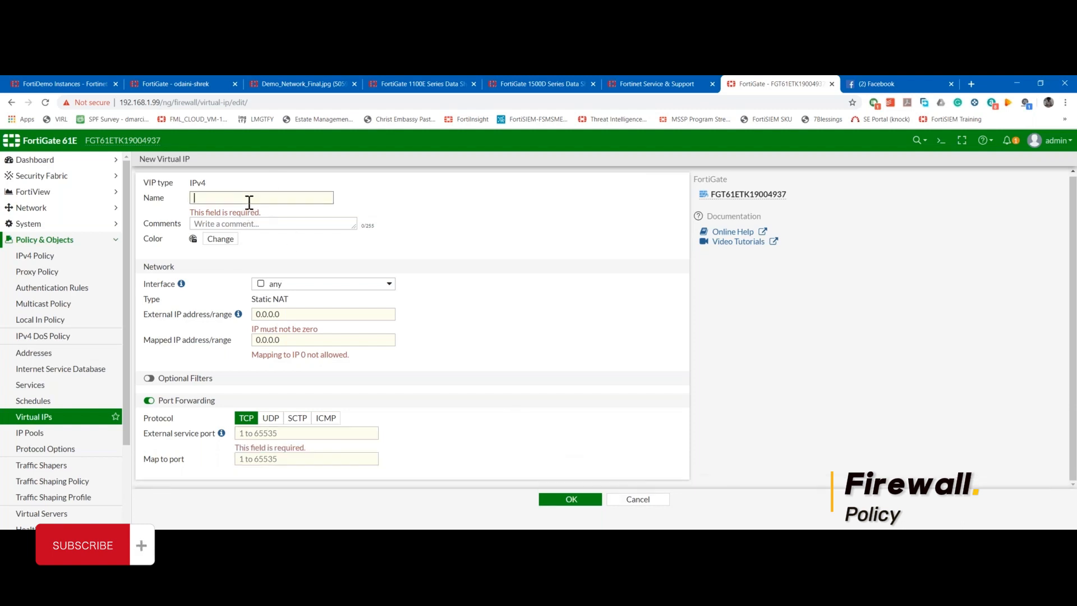
text(testVI)
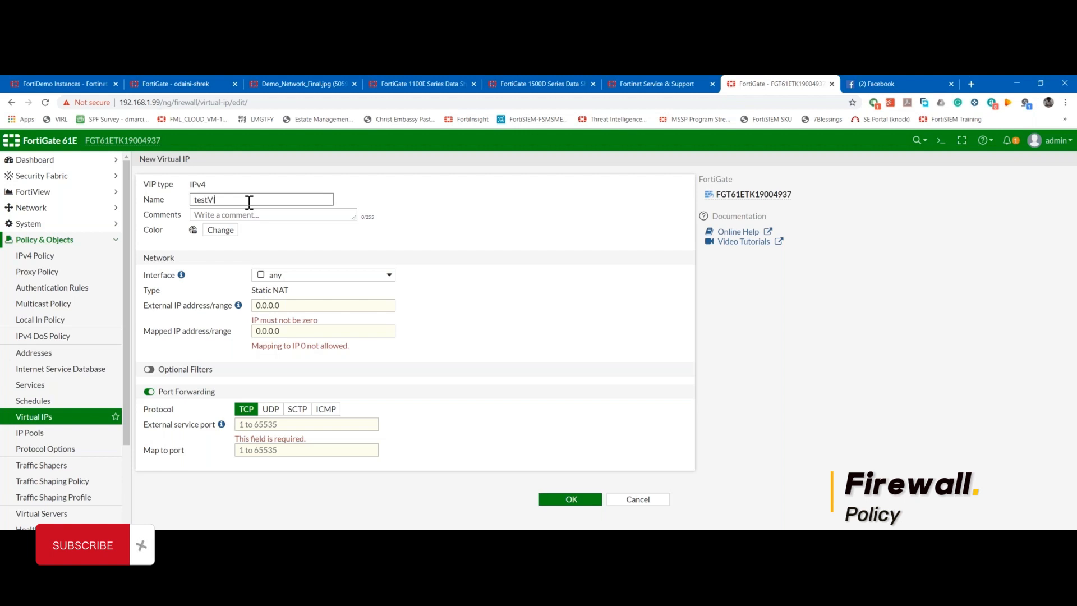
text(P)
- Set the virtual IP's external address to 1.1.1.1 and its mapped address to 10.1.1.1
drag(312, 306, 226, 300)
text(1.1.1.)
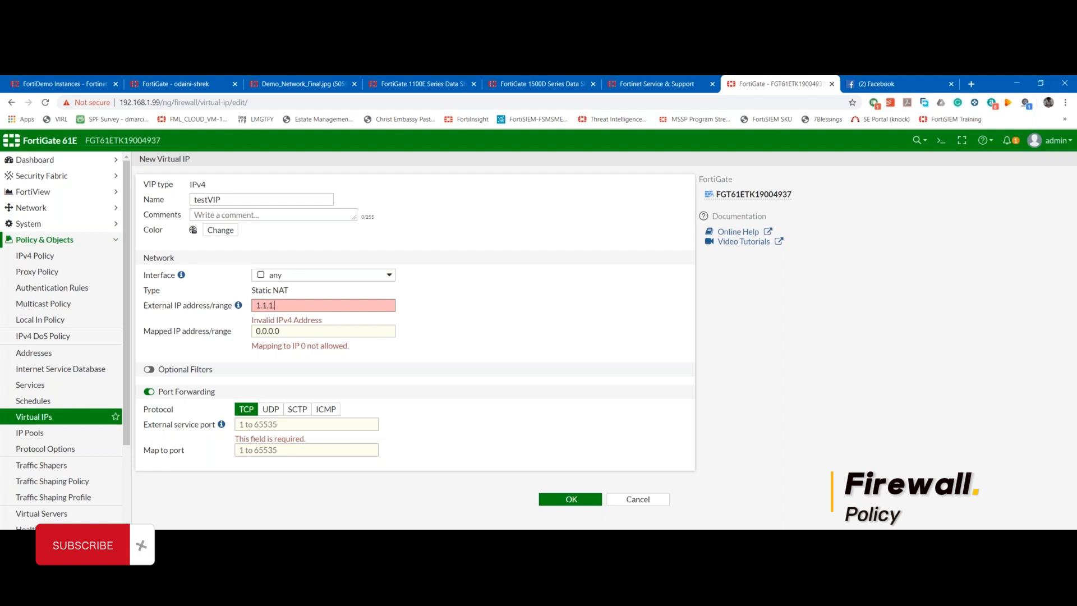
text(1)
drag(286, 319, 218, 298)
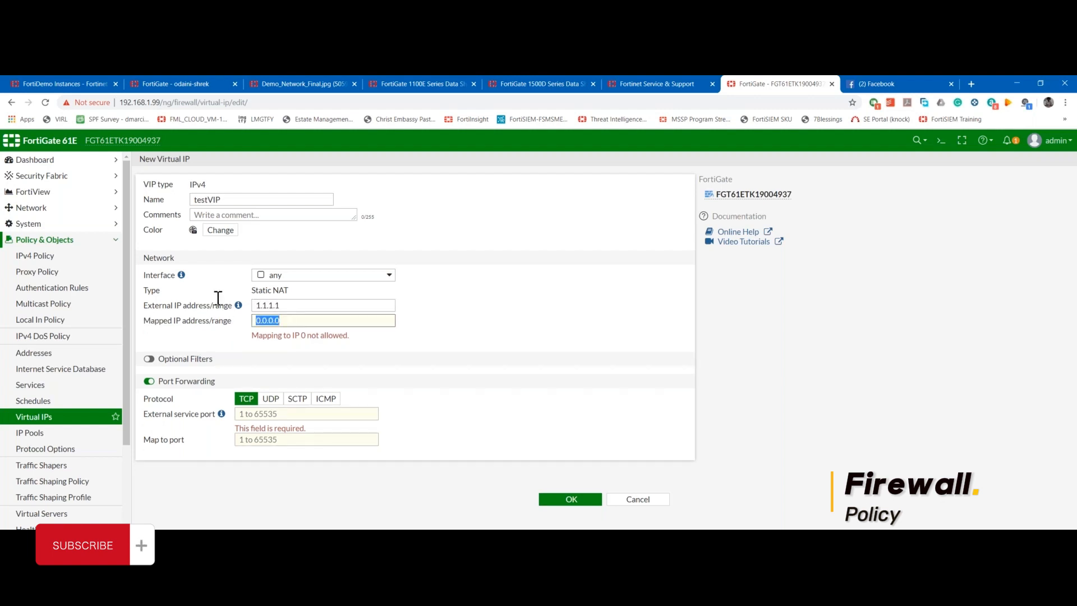
text(10.1)
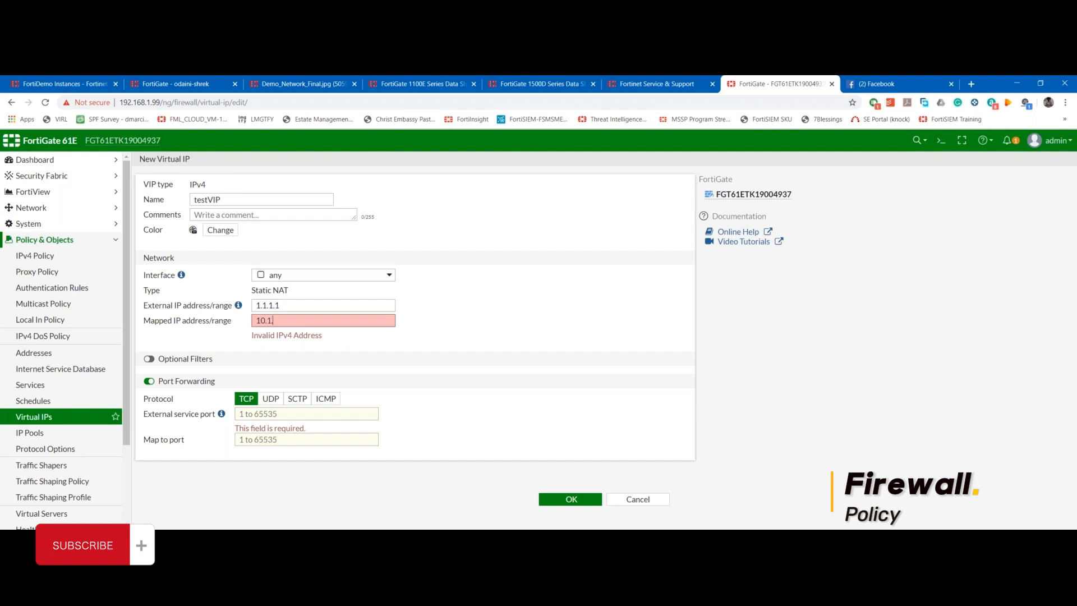
text(.1.1)
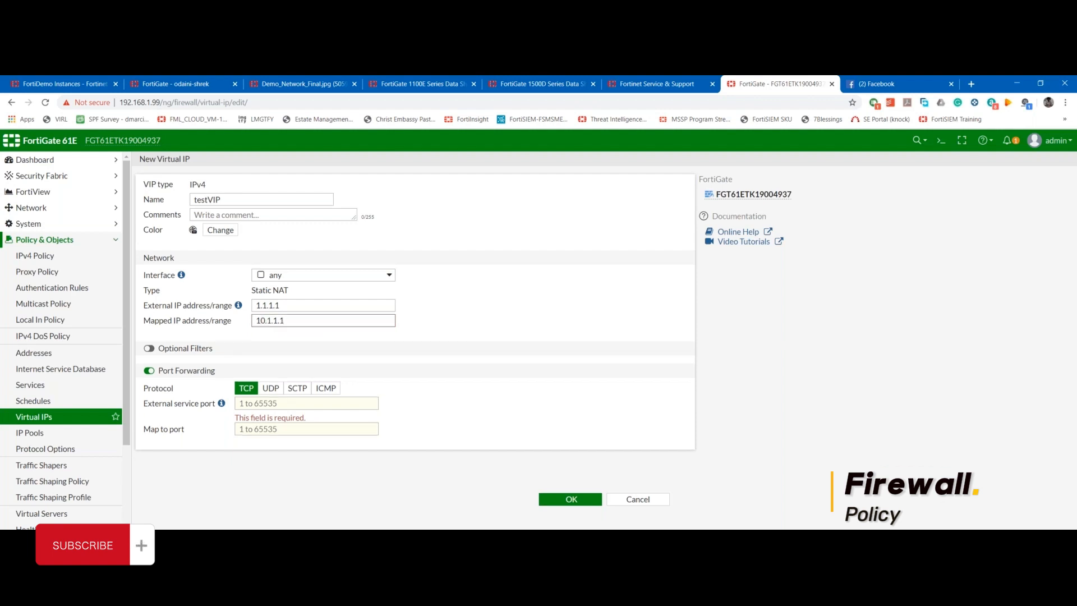
- Save the virtual IP with port forwarding turned off and expand the IPv4 Virtual IP group
click(149, 369)
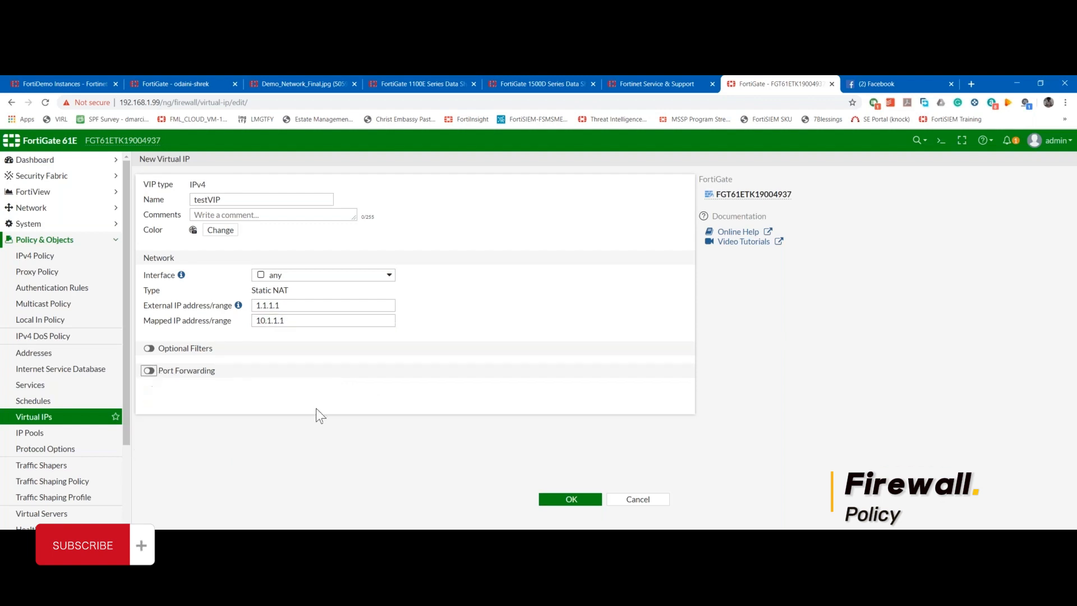
click(550, 499)
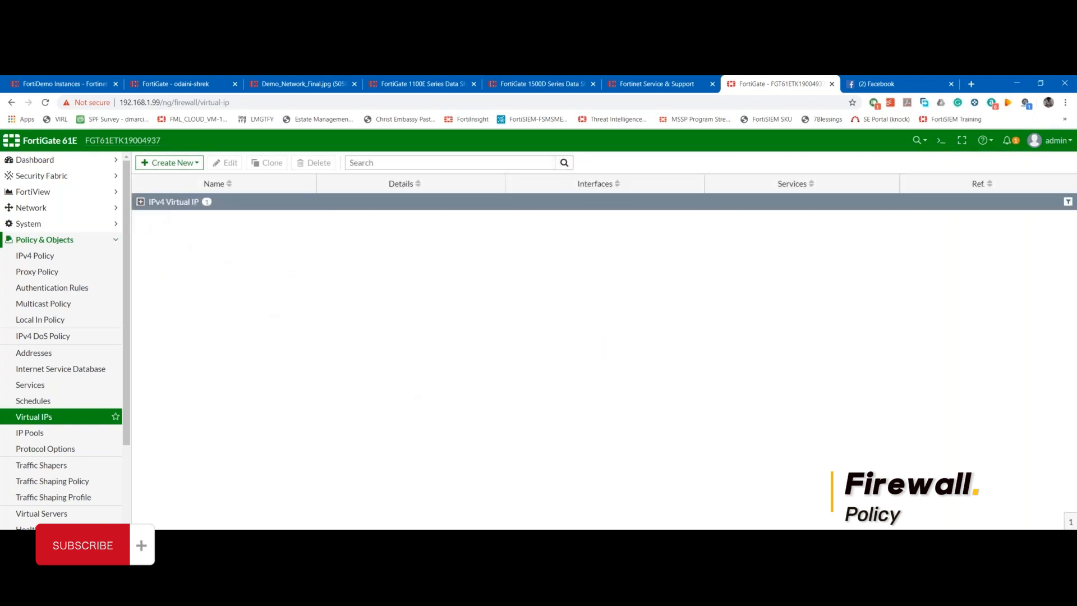
click(140, 202)
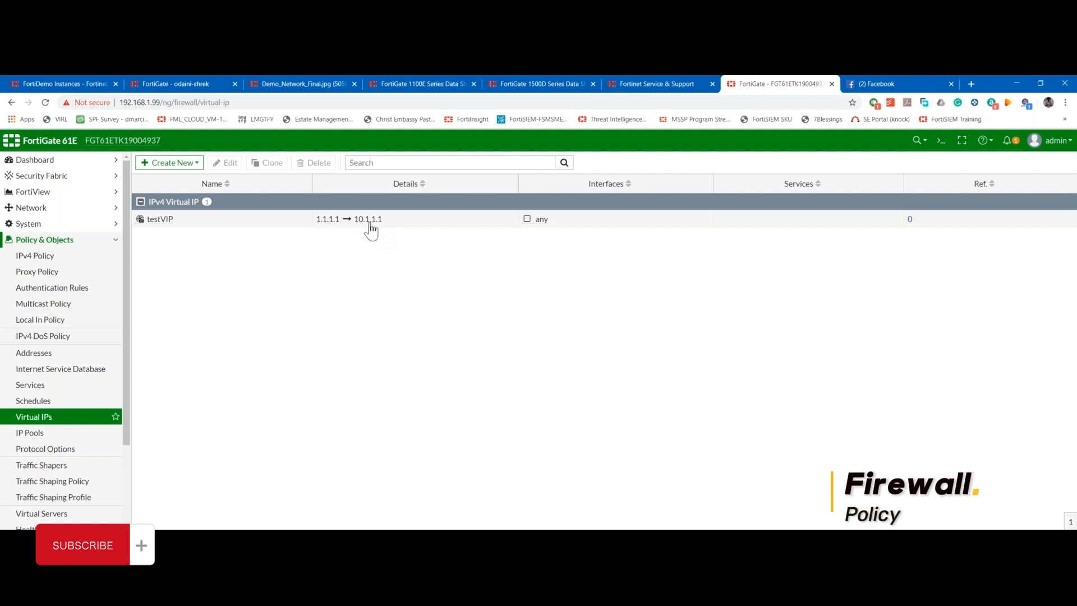
- Start a new IPv4 policy with wan1 as the incoming interface and internal as the outgoing interface
click(79, 254)
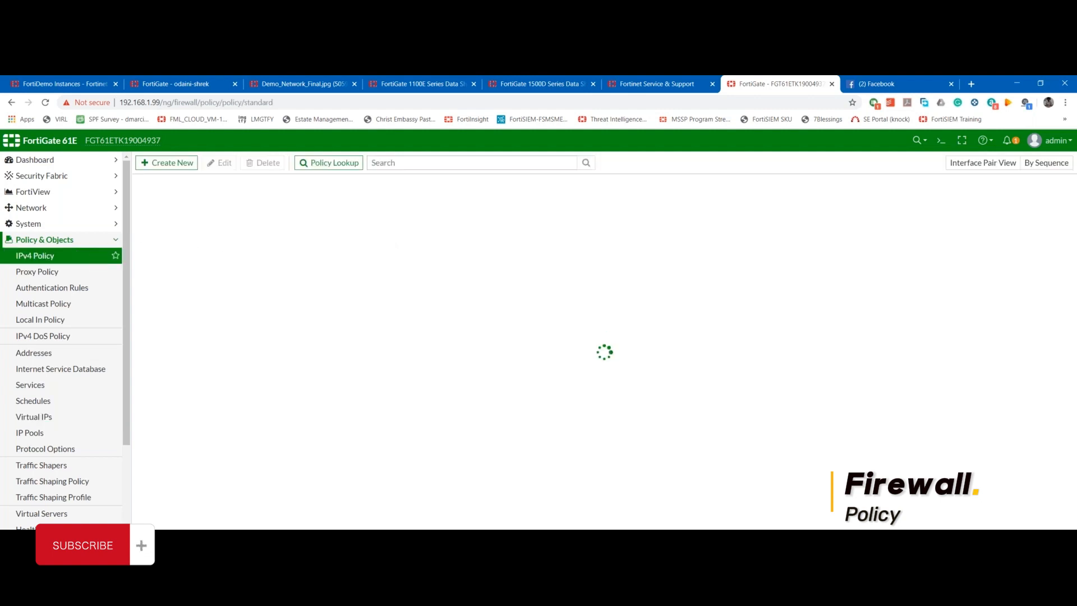
click(168, 164)
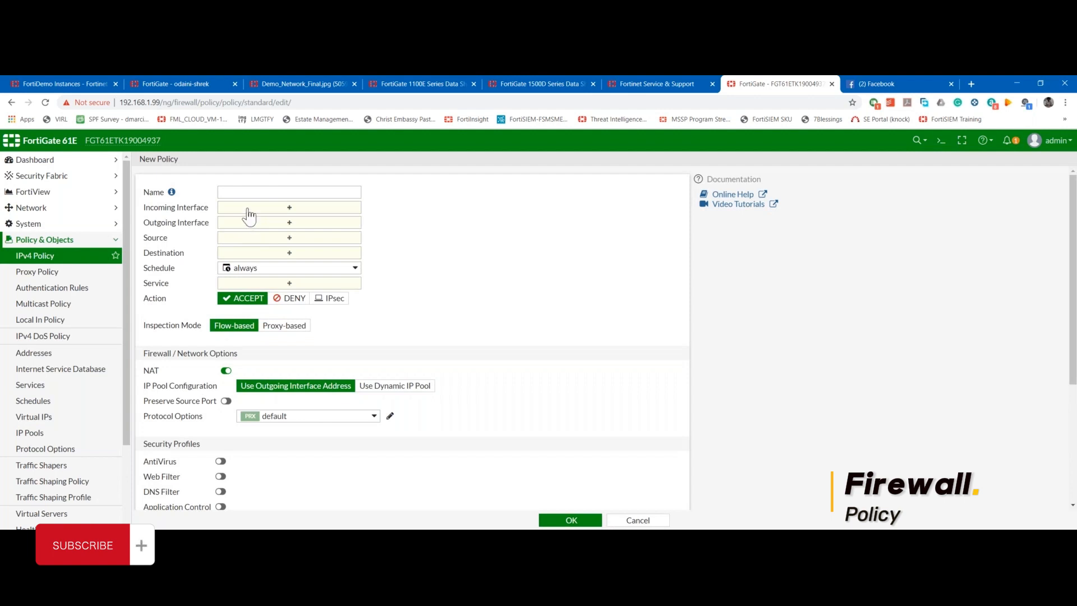
click(249, 213)
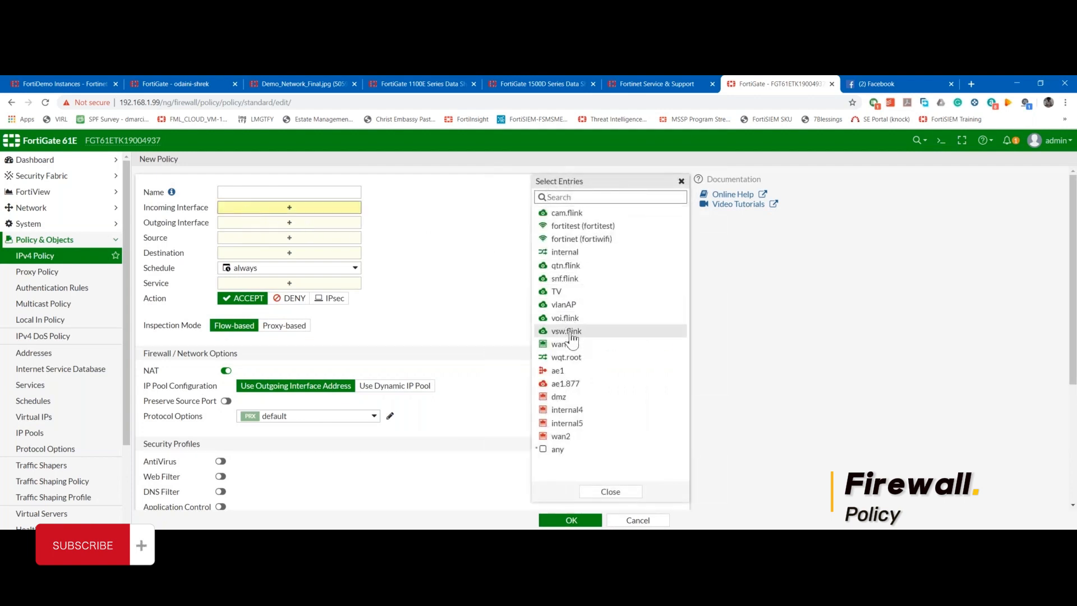
click(570, 349)
click(289, 236)
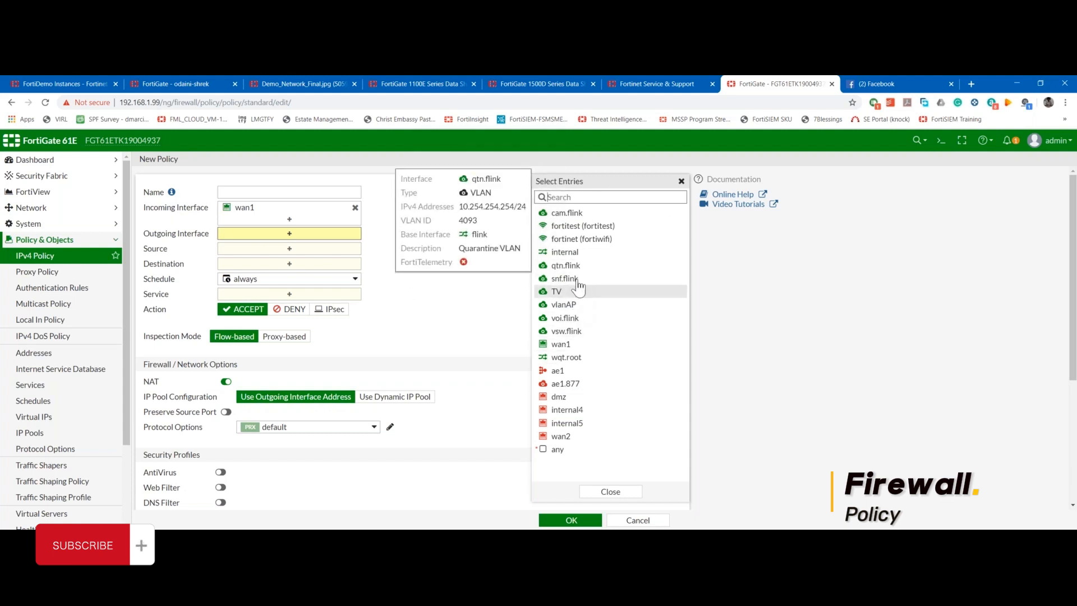
click(583, 252)
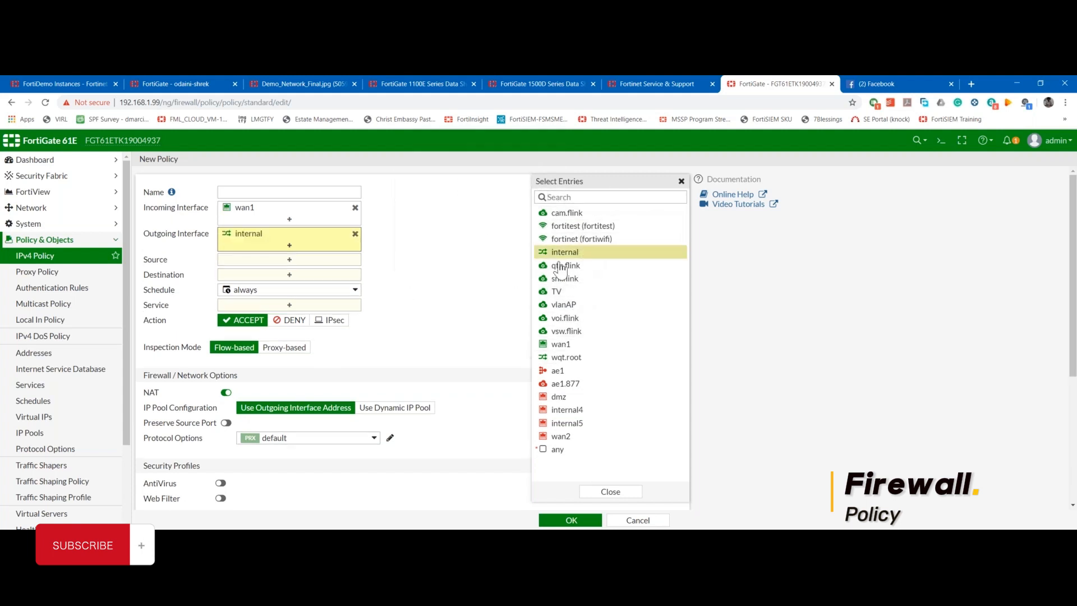
- Set the policy's source to all and its destination to the testVIP virtual IP
click(253, 259)
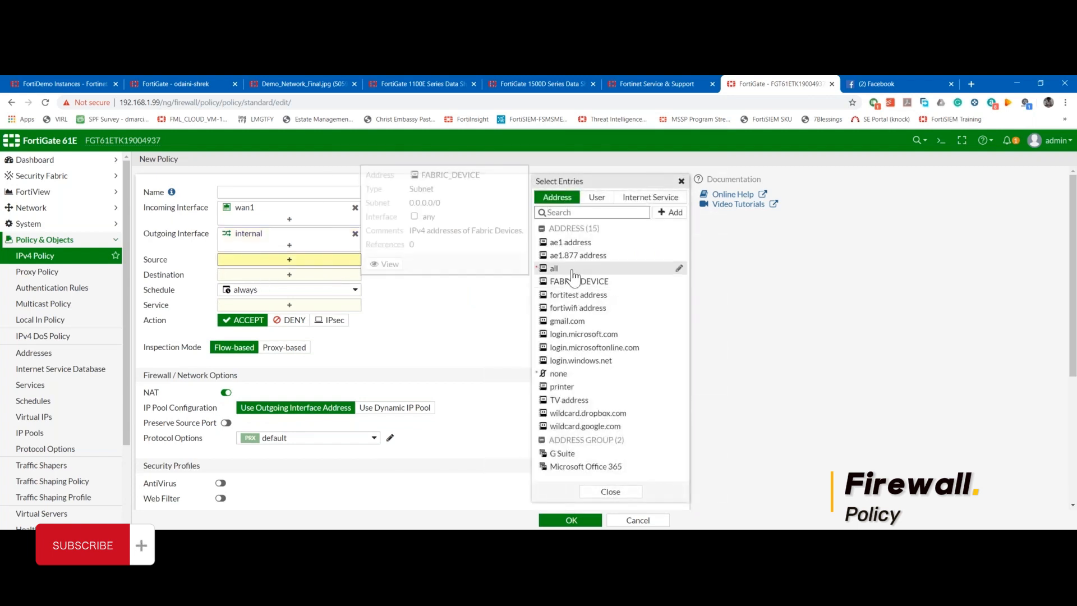
click(550, 269)
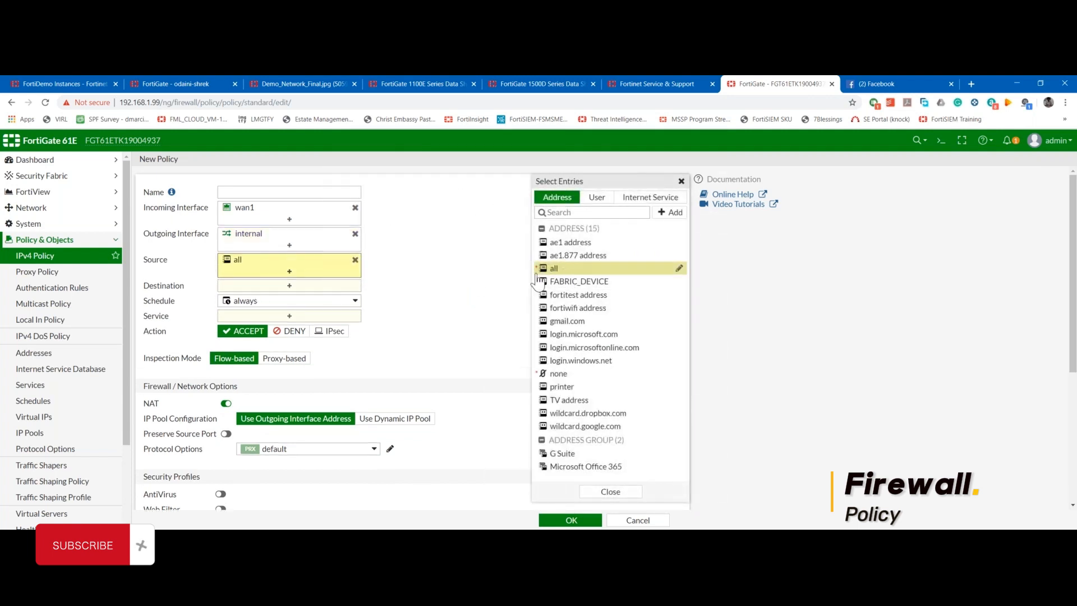
click(292, 286)
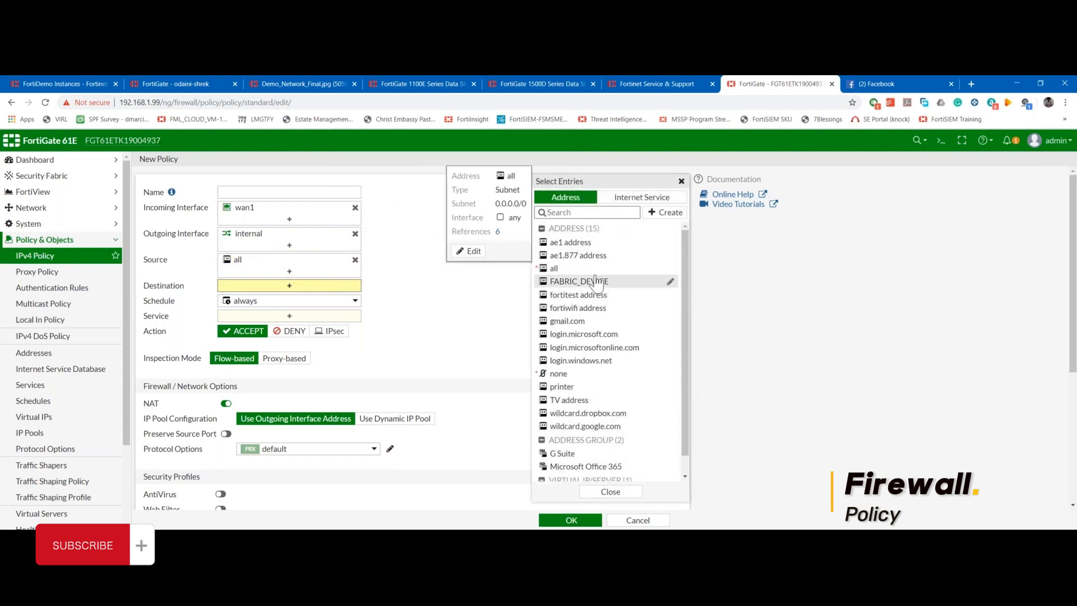
click(542, 228)
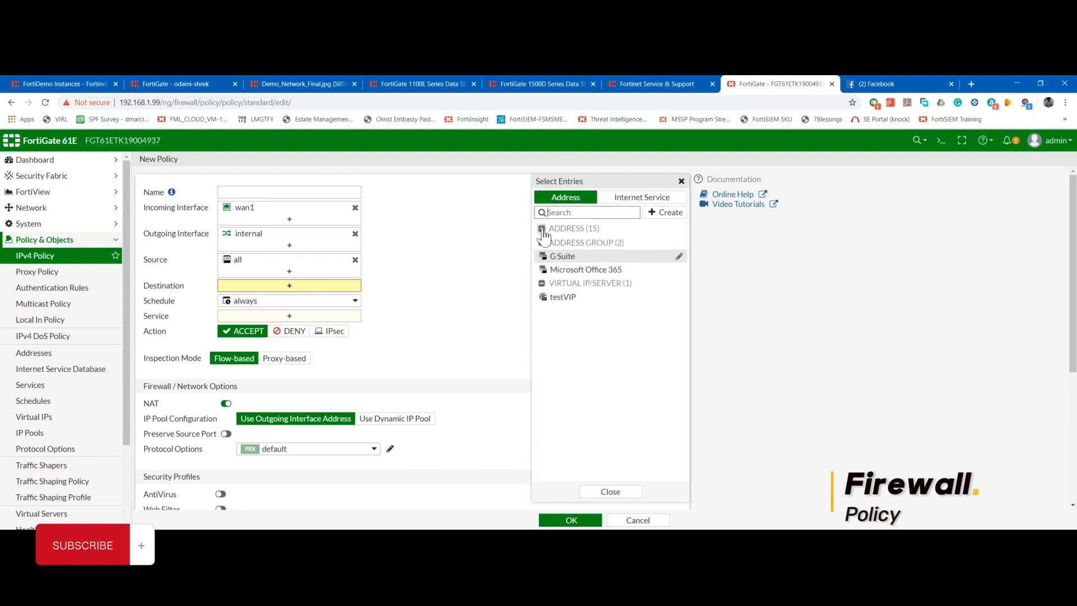
click(553, 299)
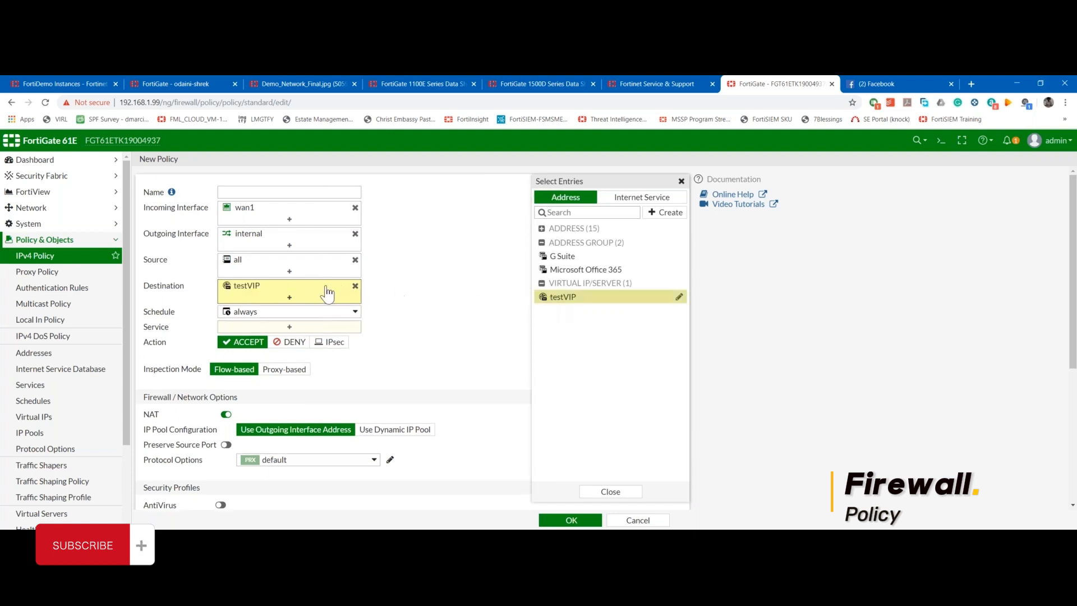
- Turn off NAT for the new inbound policy
mouse_move(253, 291)
mouse_move(238, 267)
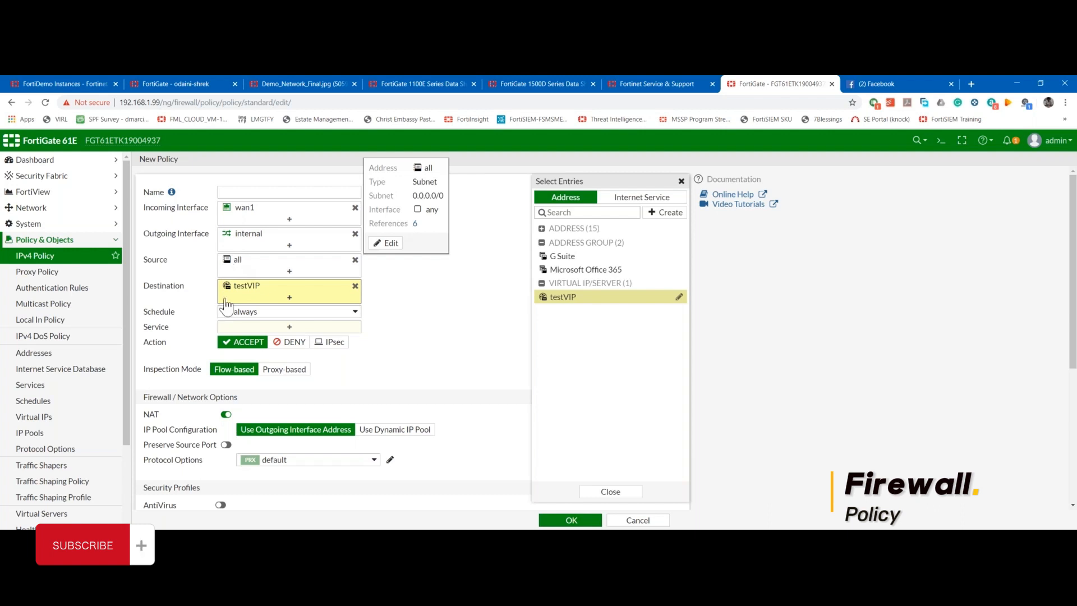
click(227, 415)
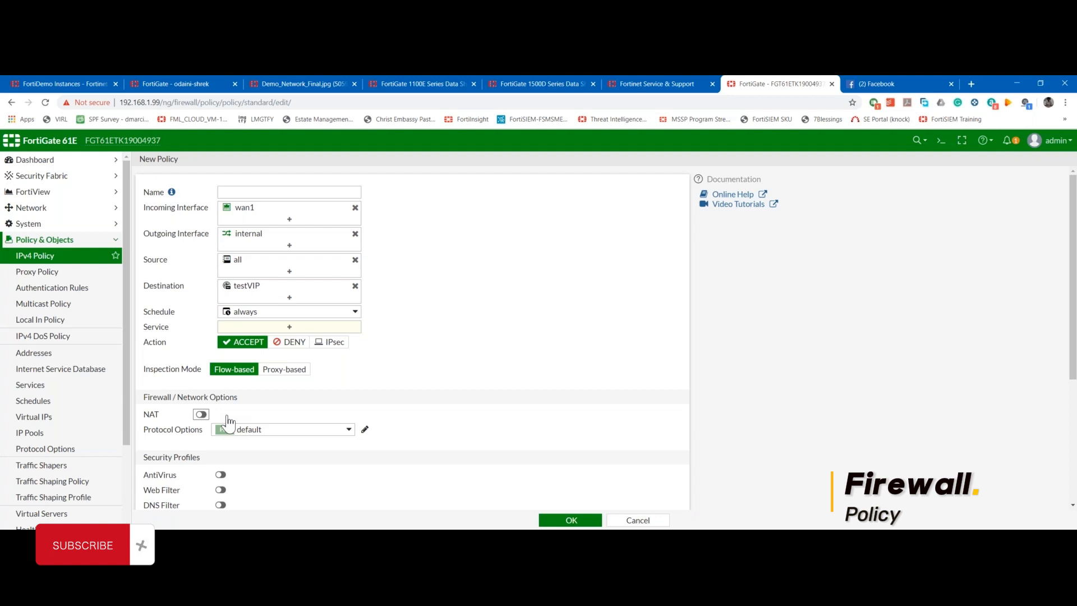
- Switch the policy's inspection mode to Proxy-based and enable the Web Application Firewall security profile
scroll(513, 247, down, 4)
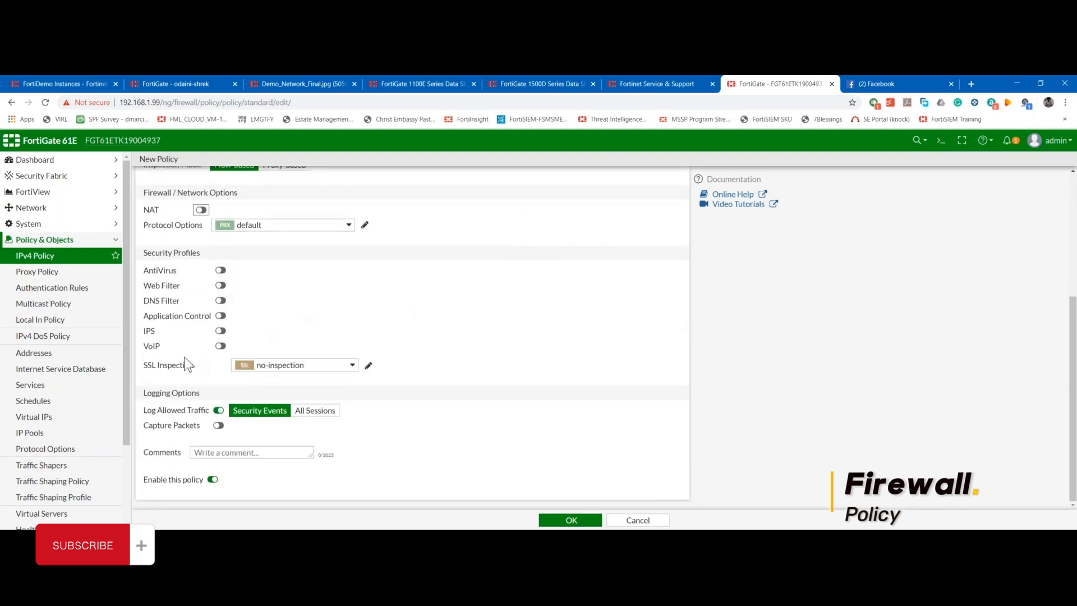
scroll(331, 314, up, 1)
scroll(331, 310, up, 1)
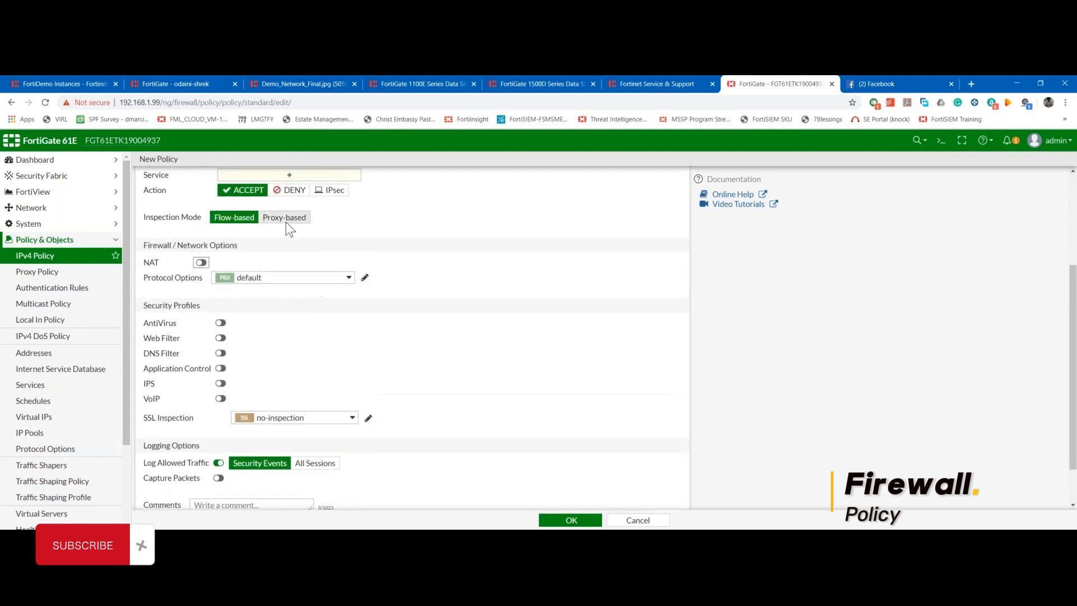
click(285, 215)
scroll(313, 330, down, 2)
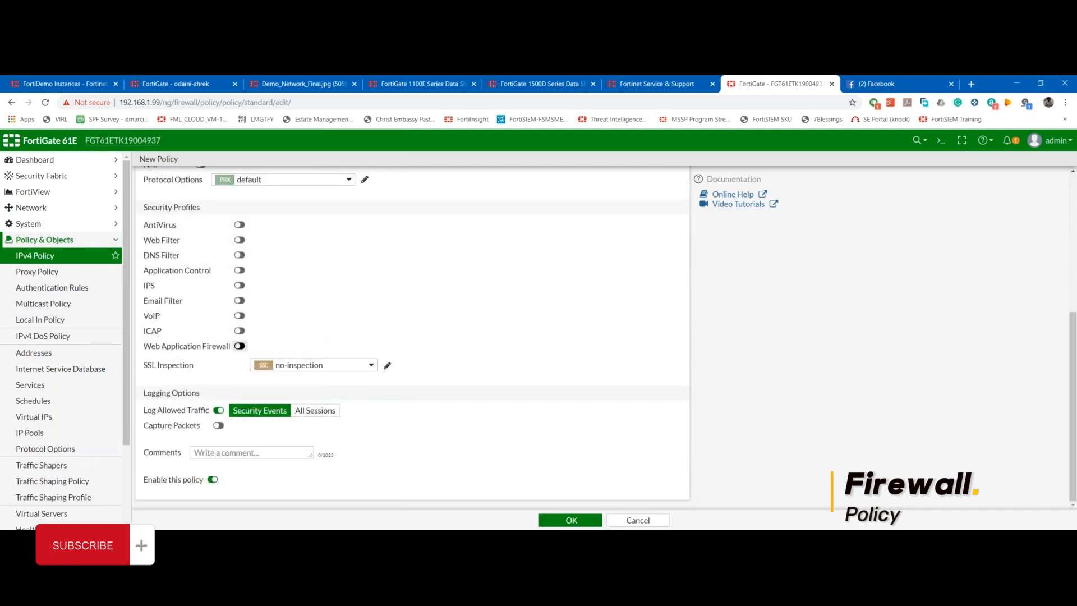
click(240, 345)
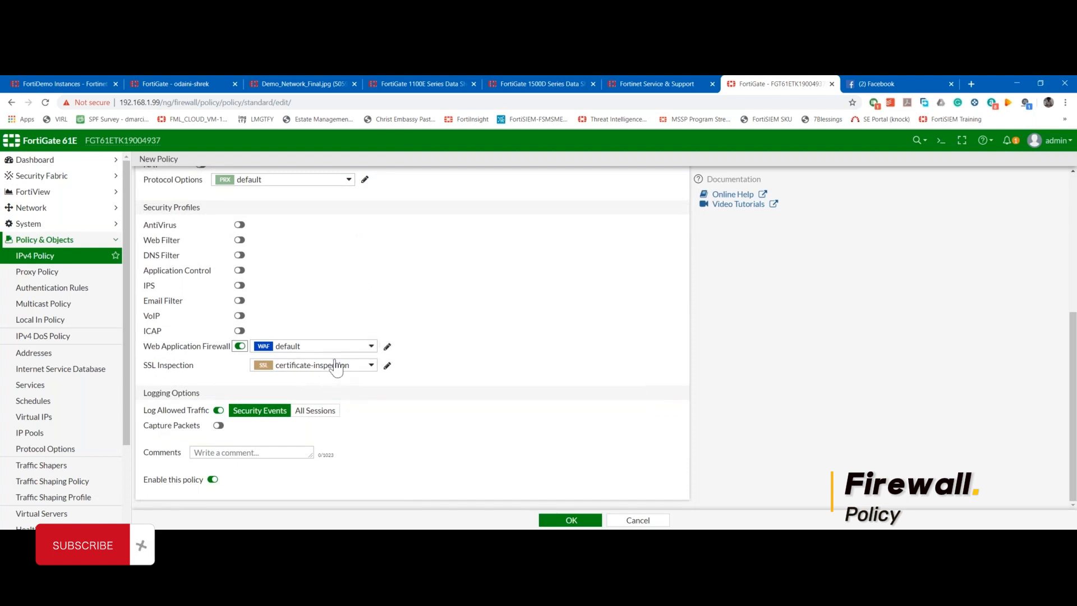
- In the default Web Application Firewall profile, enable the Cross Site Scripting signature with the Block action
click(387, 349)
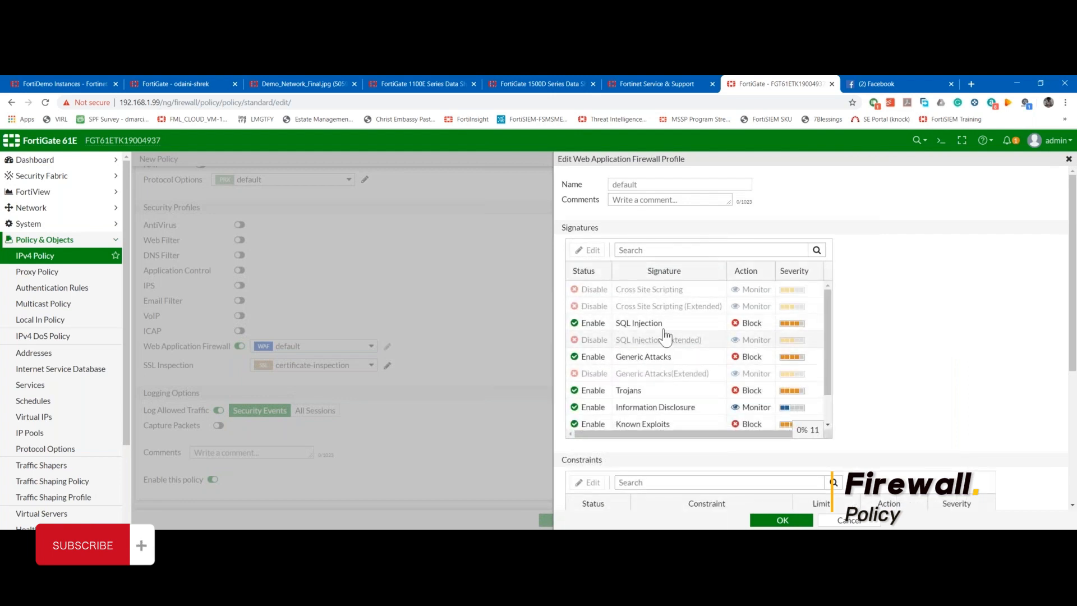
mouse_move(634, 331)
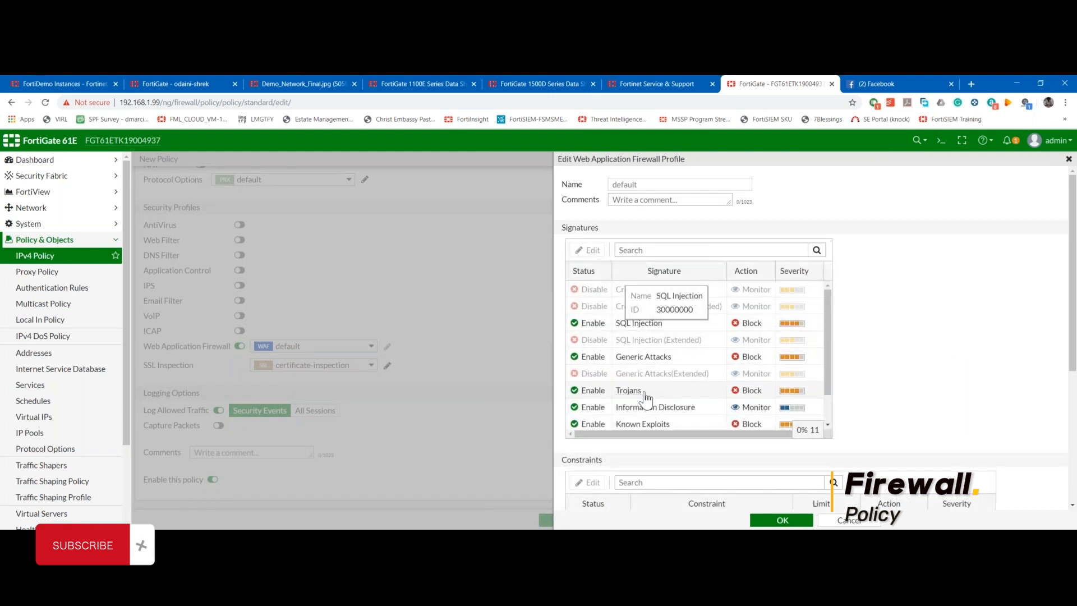
click(603, 295)
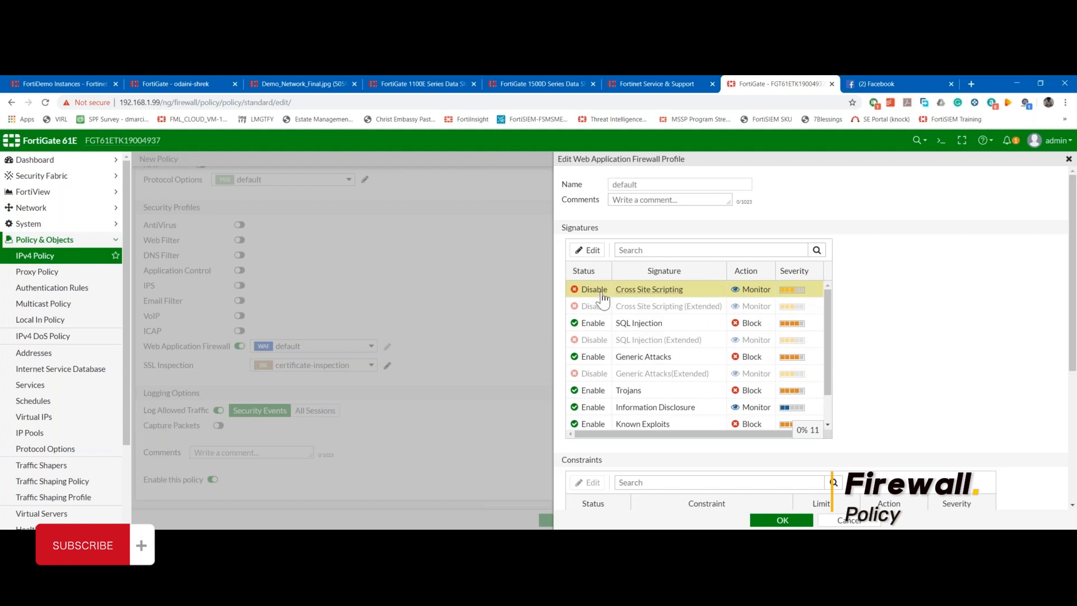
right_click(602, 292)
click(622, 299)
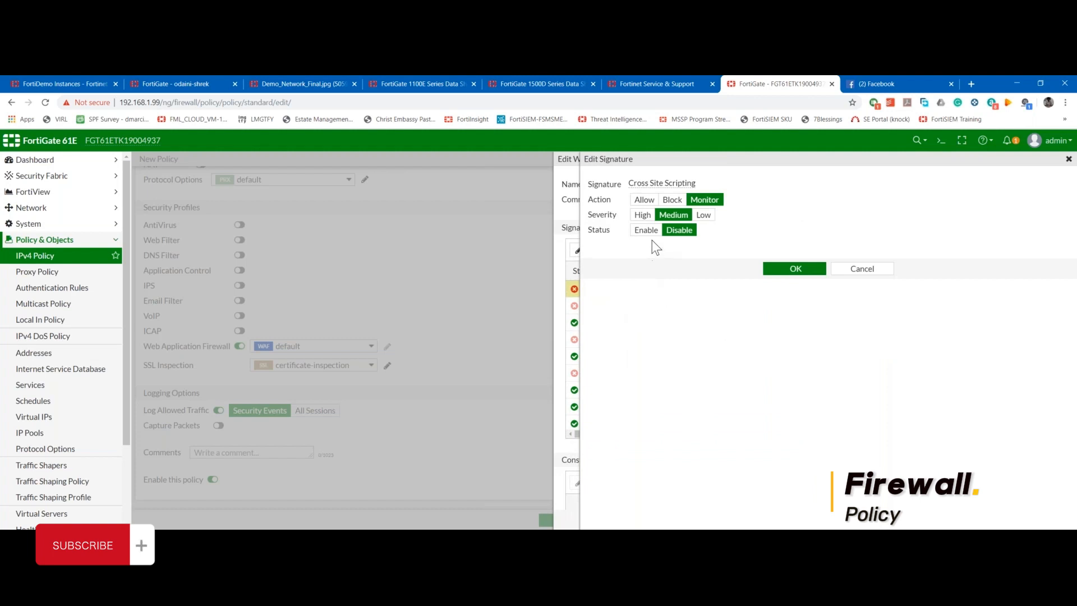
click(646, 234)
click(670, 201)
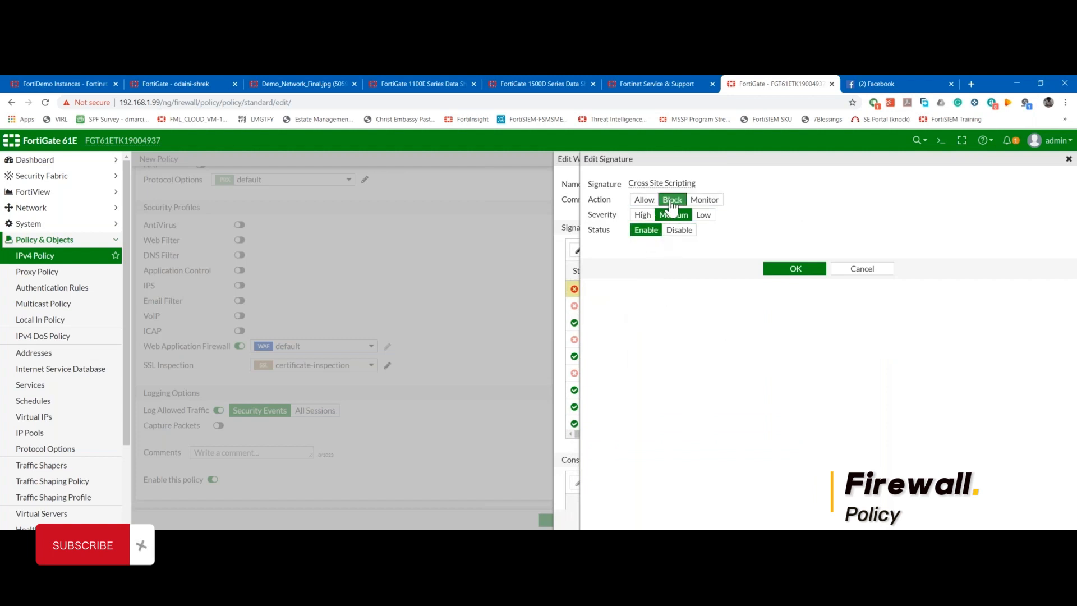
click(782, 272)
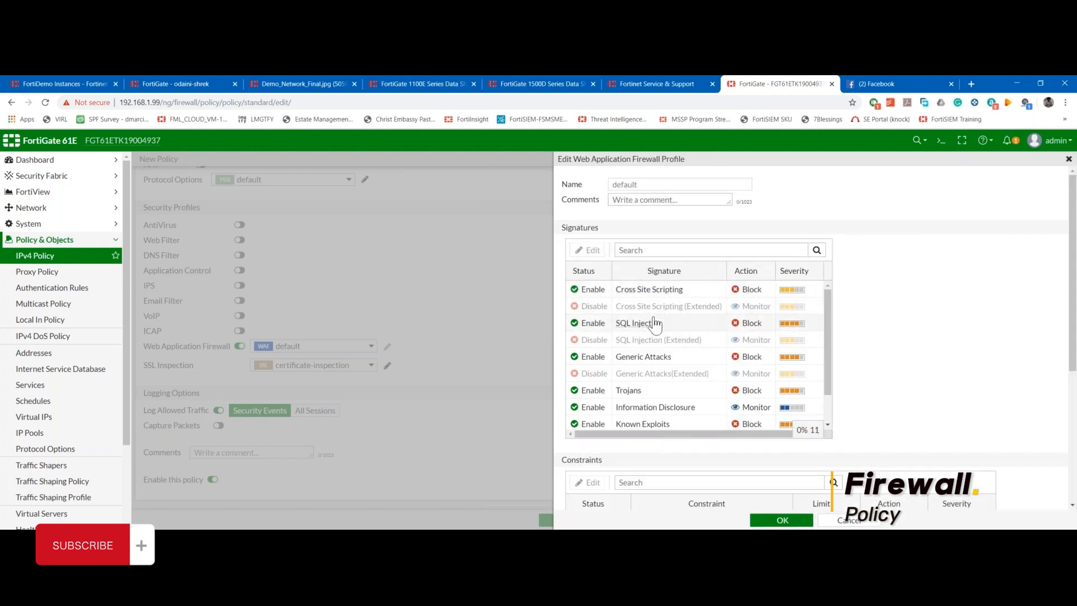
- Look through the profile's remaining signatures and close the Web Application Firewall profile without saving it
scroll(651, 331, down, 1)
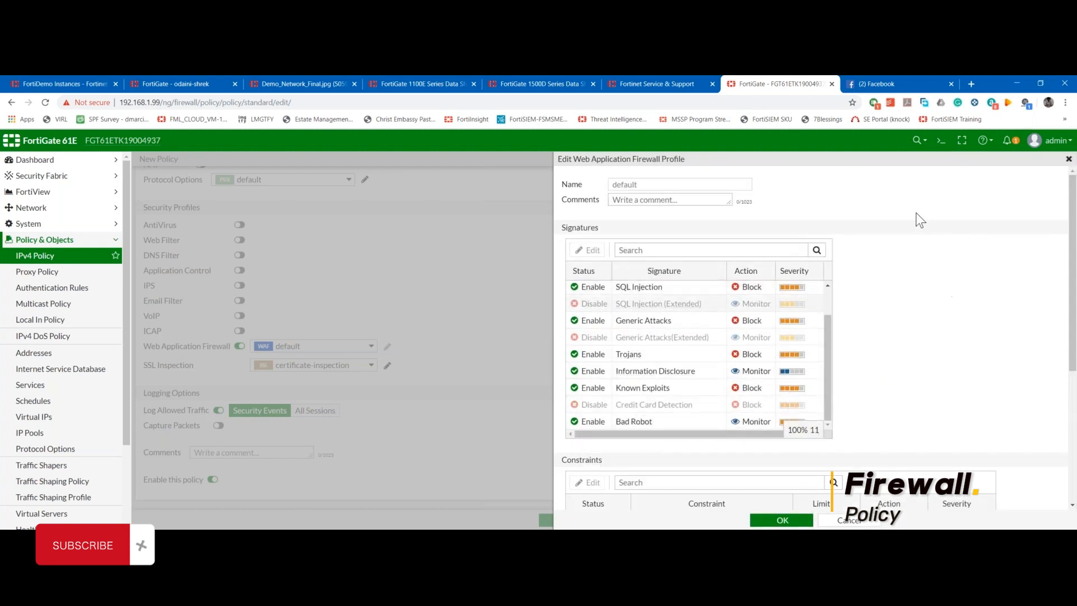
click(1068, 159)
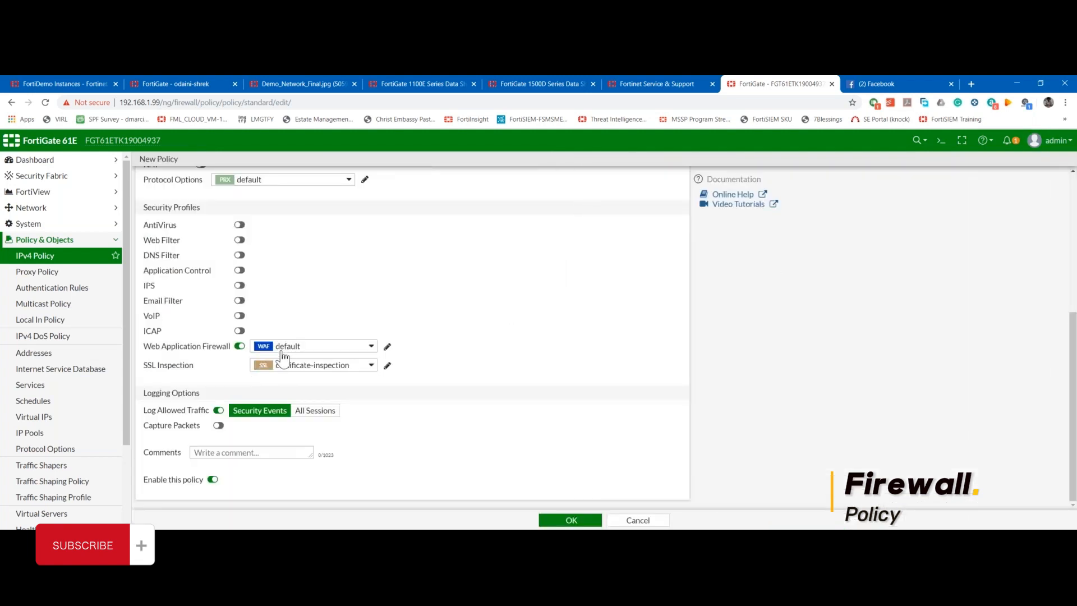
scroll(328, 309, up, 2)
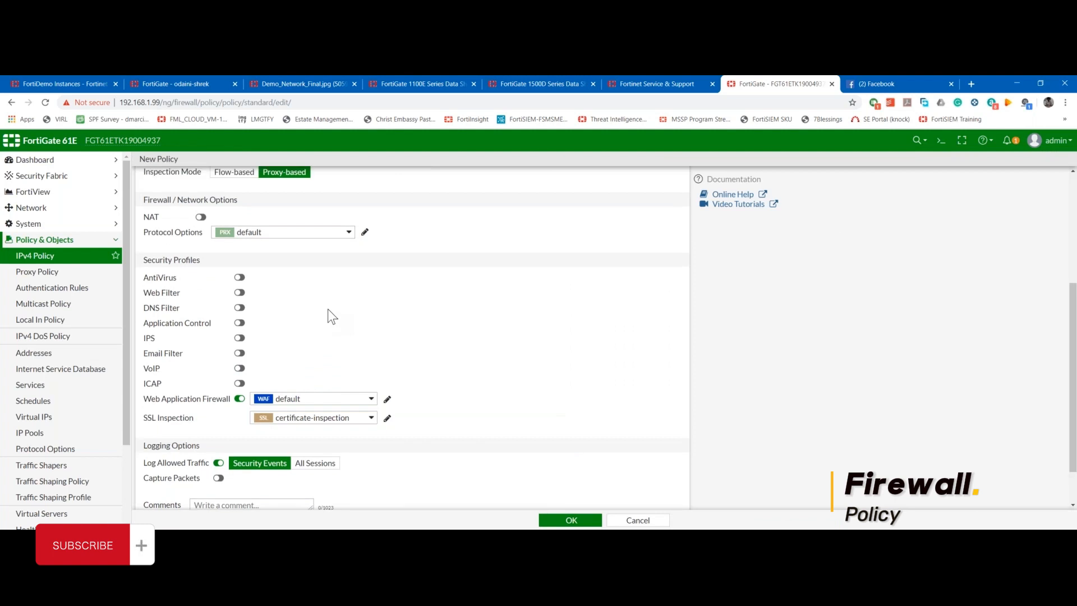
- Add HTTPS and HTTP as the services allowed by the new inbound policy
scroll(328, 309, up, 4)
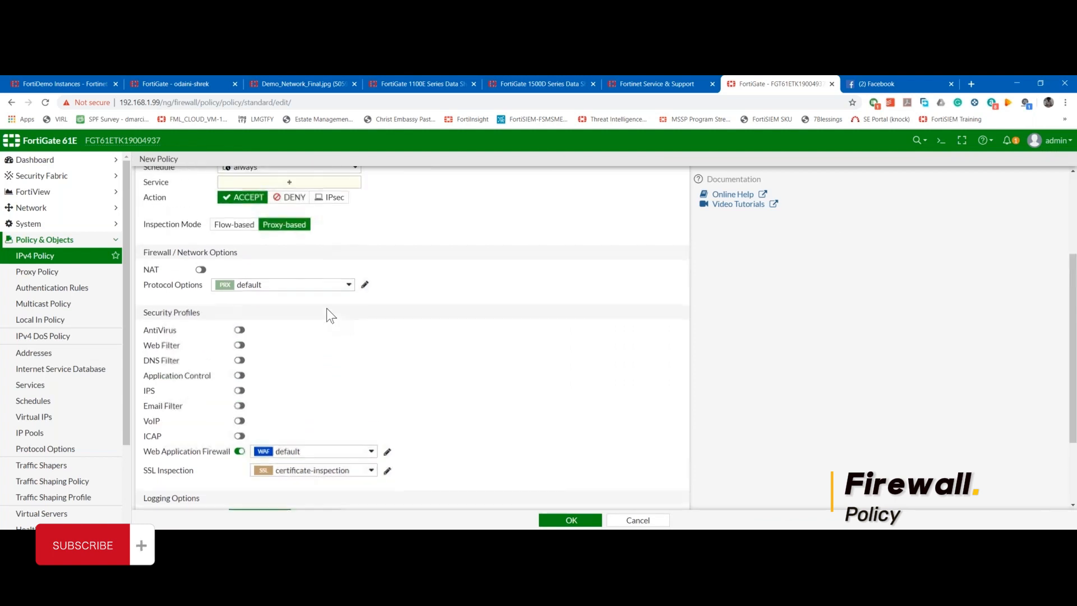
scroll(331, 313, up, 2)
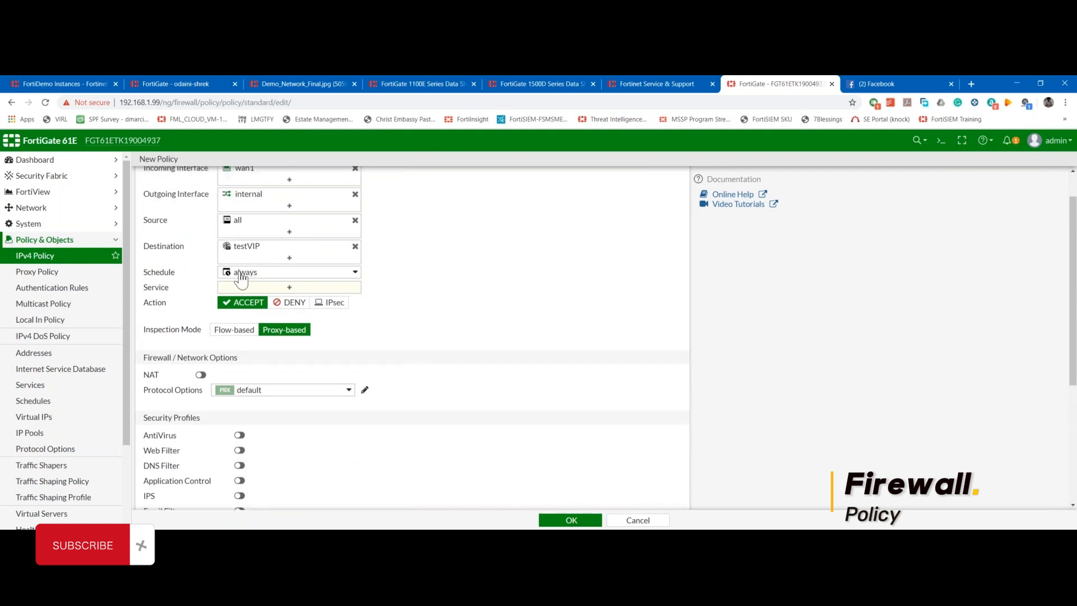
click(244, 273)
click(254, 273)
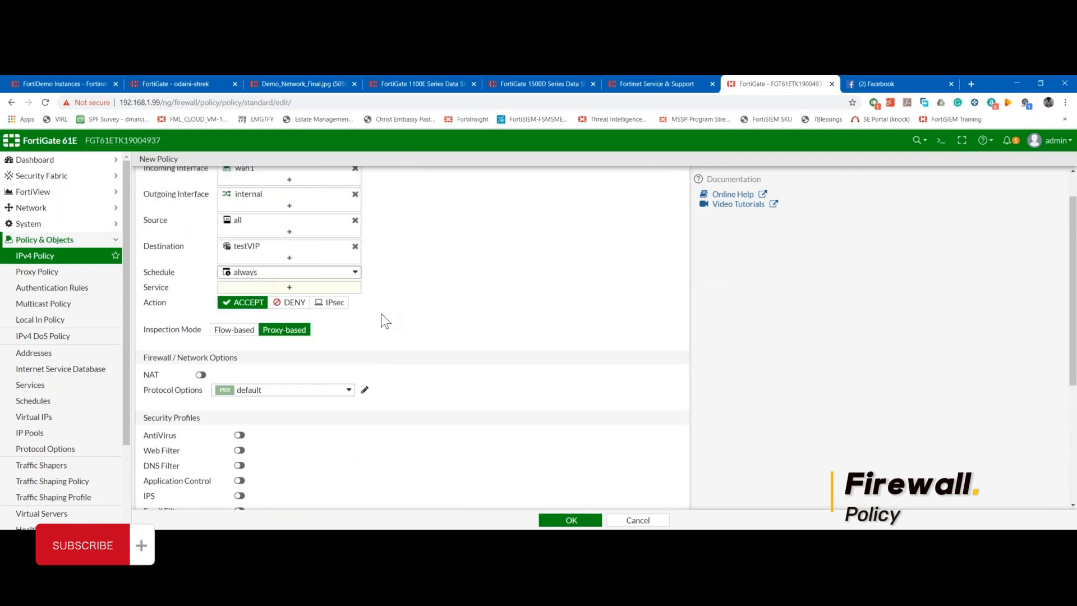
click(308, 288)
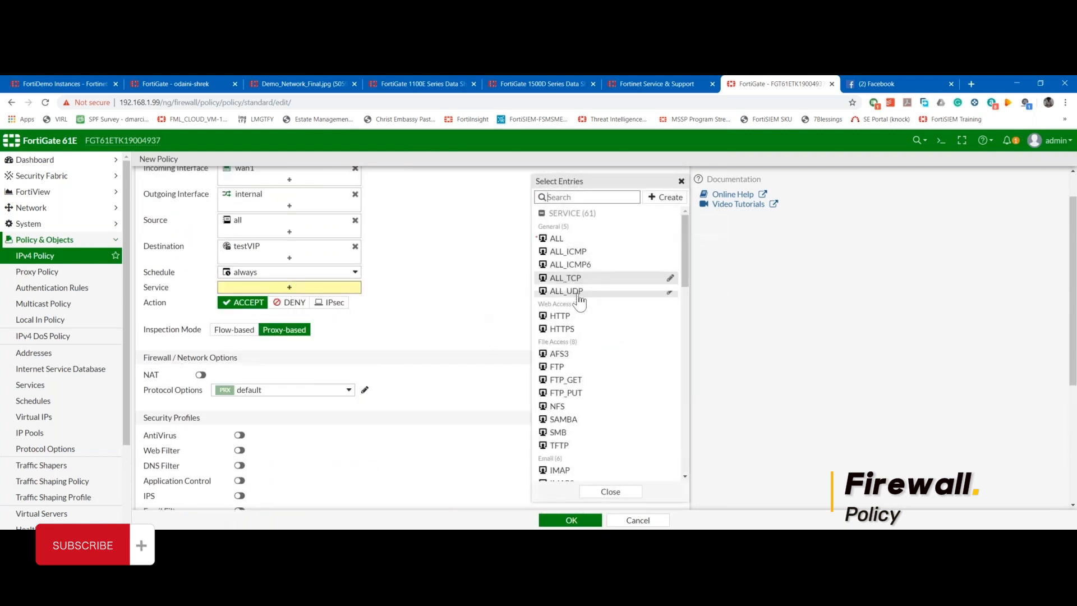
scroll(584, 336, down, 2)
scroll(605, 292, down, 3)
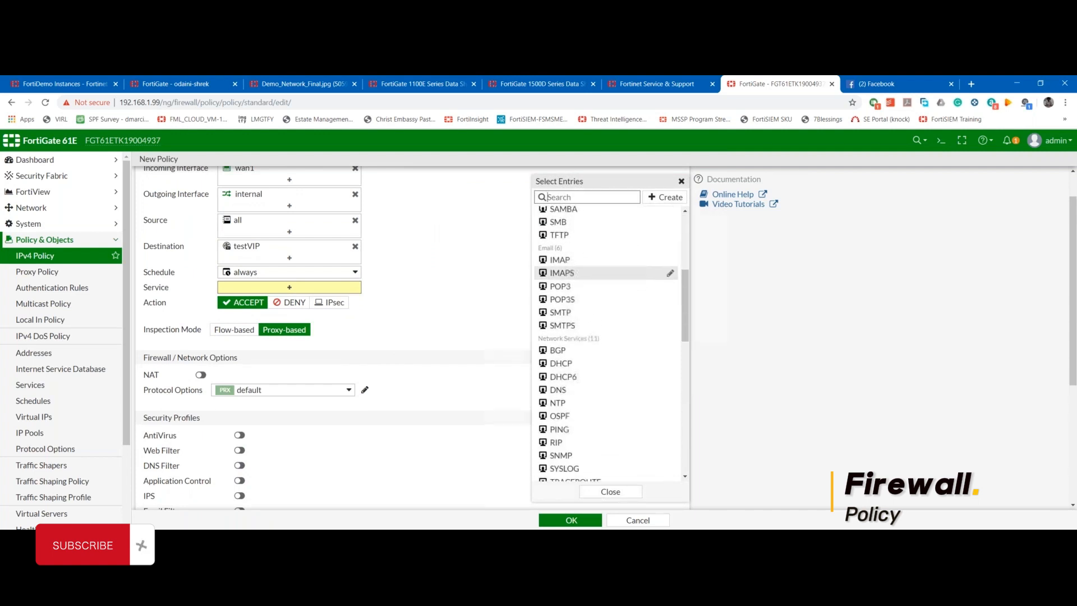
scroll(605, 327, up, 6)
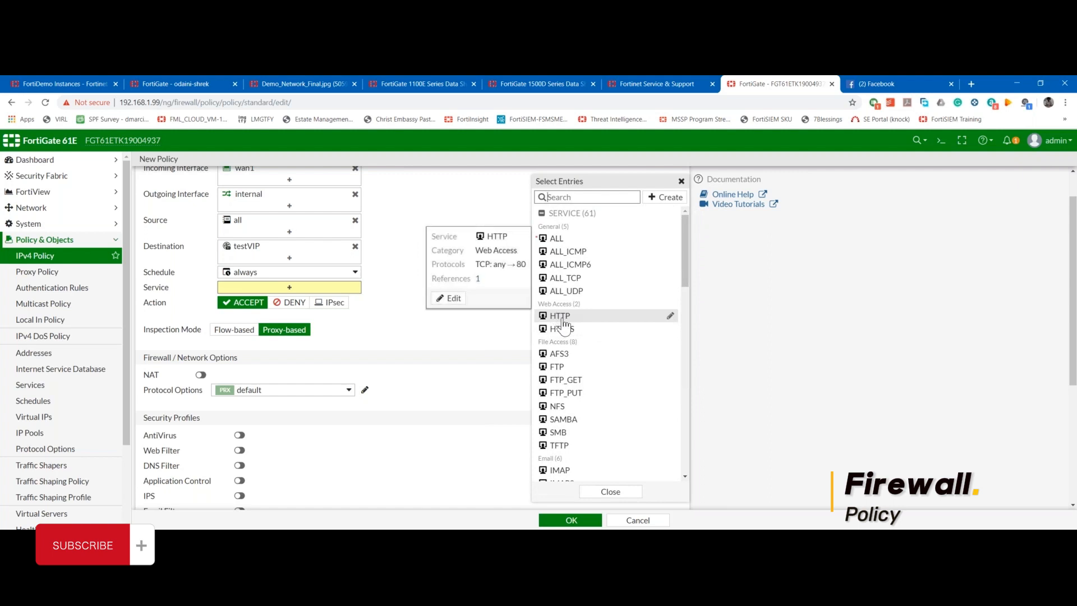
click(577, 329)
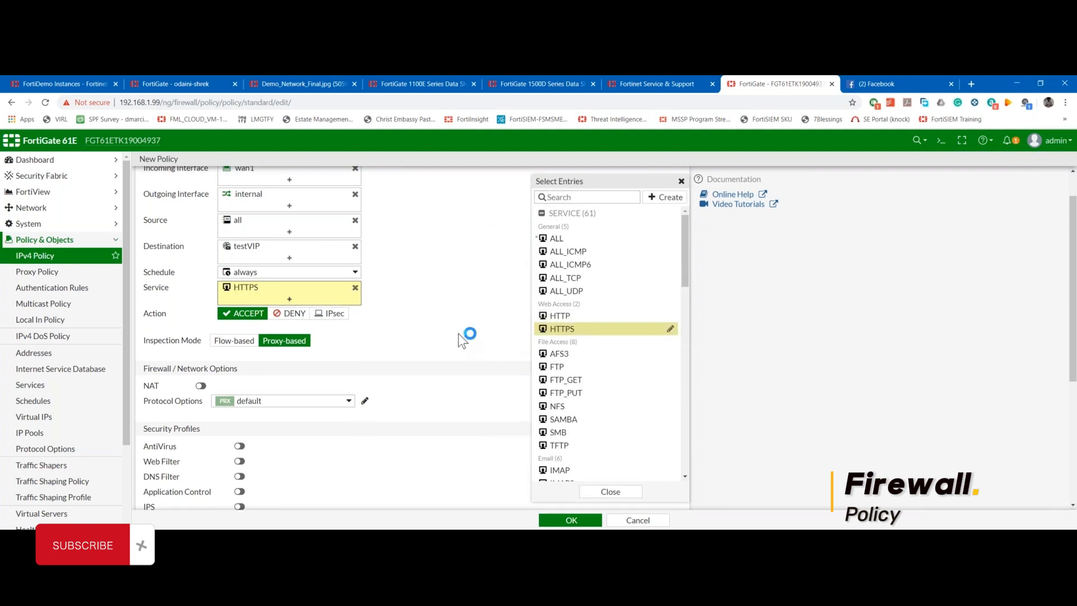
scroll(456, 332, down, 1)
click(561, 317)
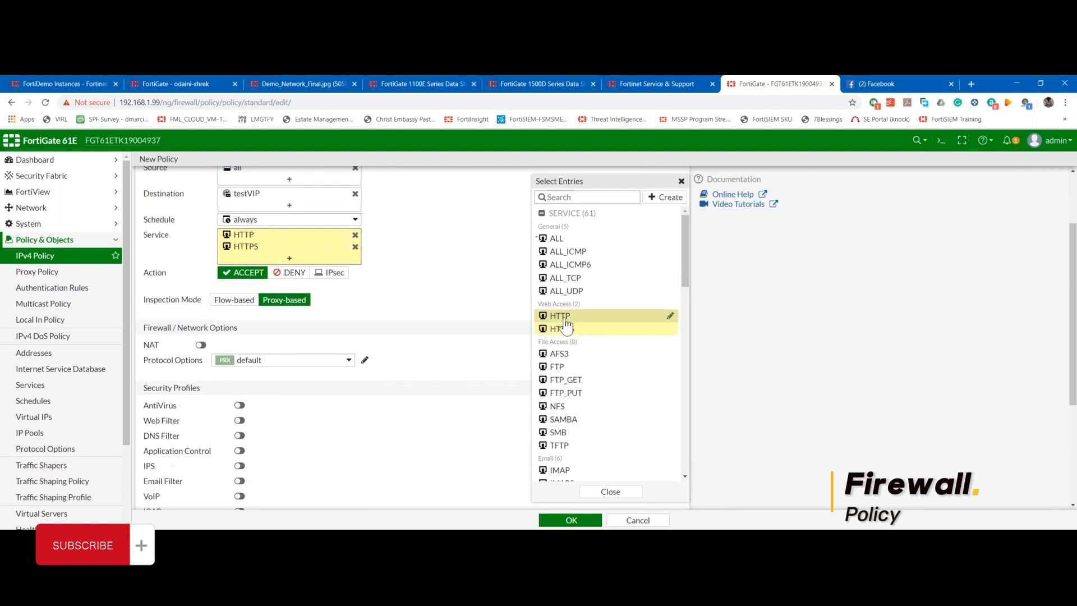
- Set the inbound policy's SSL Inspection profile to deep-inspection
scroll(448, 319, down, 3)
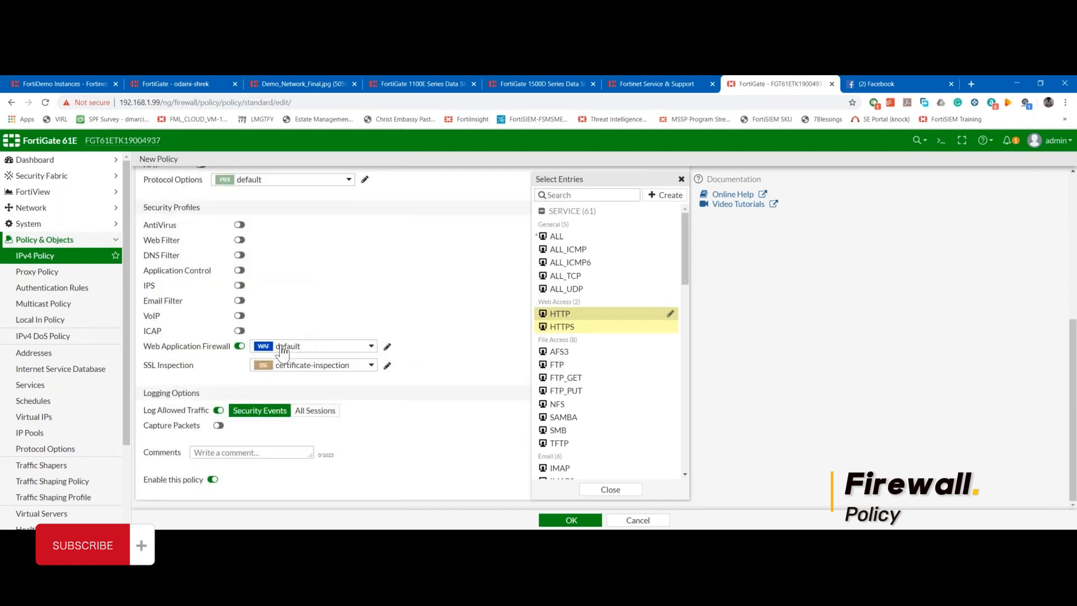
mouse_move(305, 352)
click(347, 365)
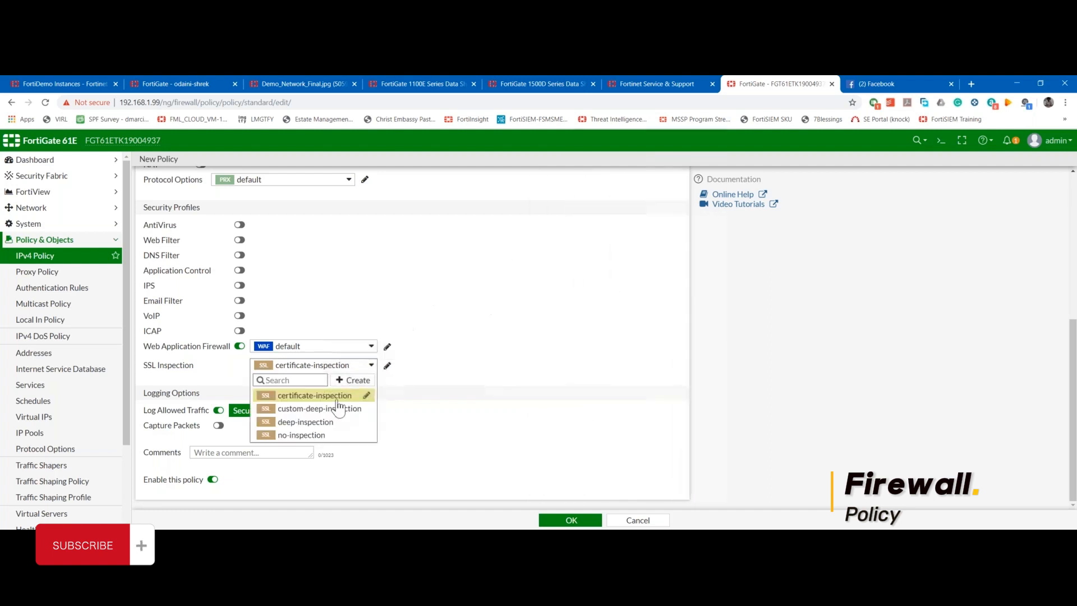
click(333, 424)
scroll(344, 387, up, 3)
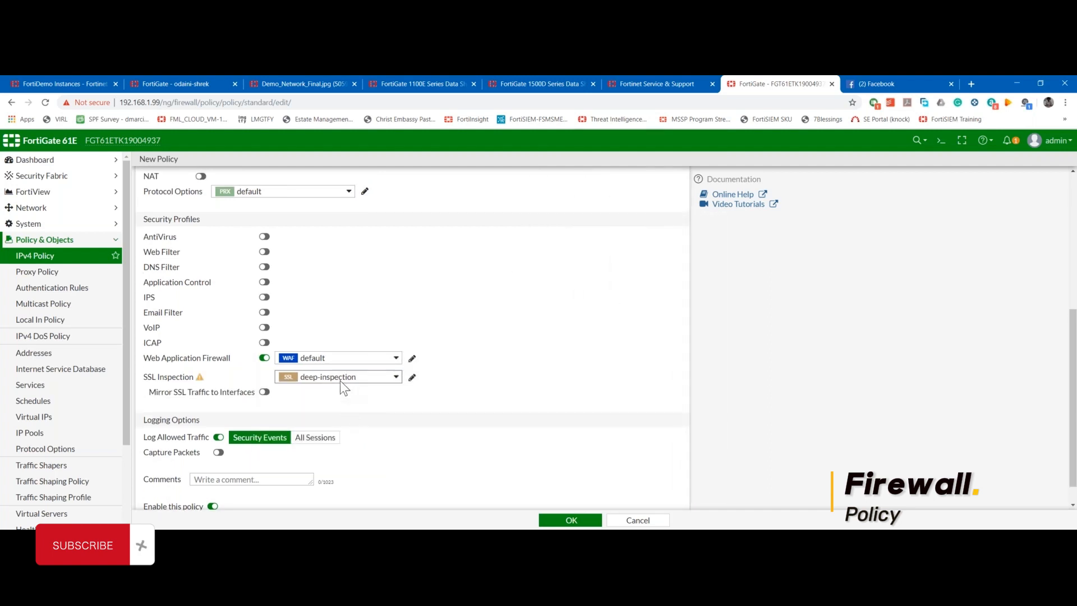
scroll(320, 482, down, 1)
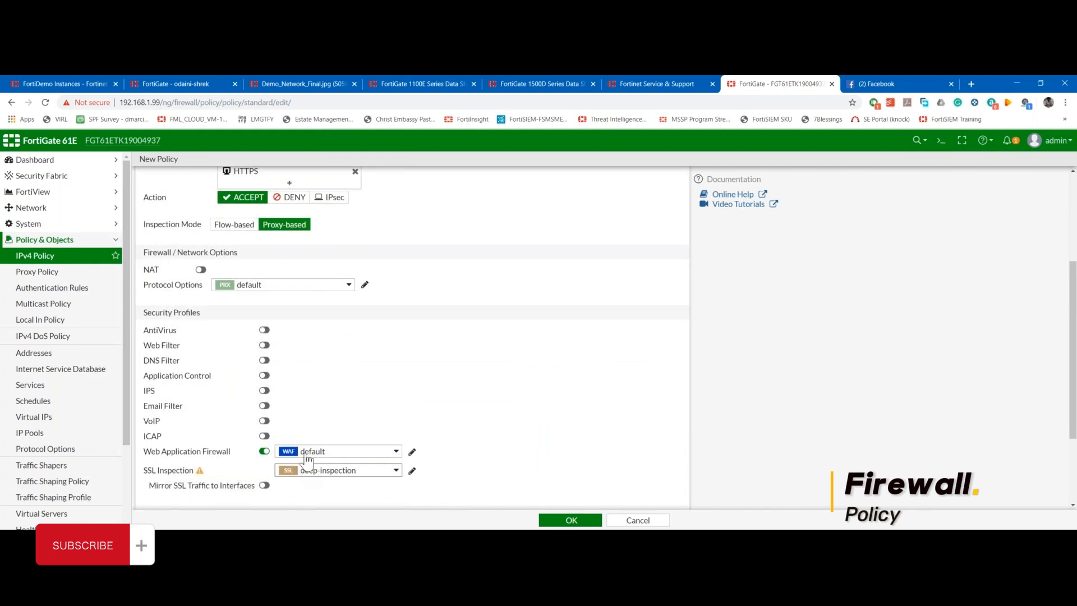
mouse_move(307, 456)
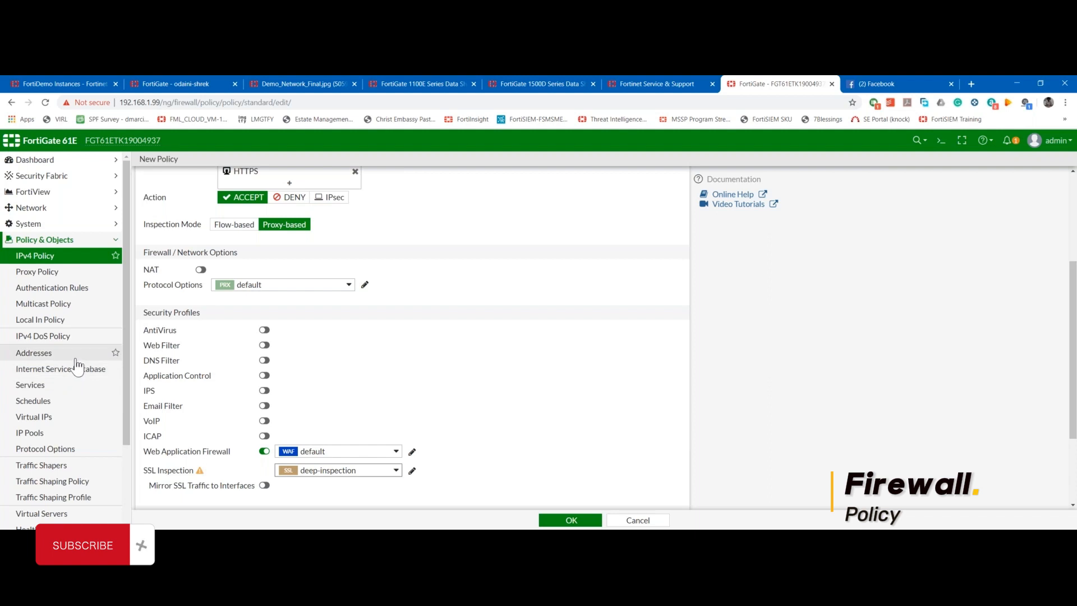
- Set the policy's allowed-traffic logging to All Sessions and enable packet capture
scroll(77, 366, down, 1)
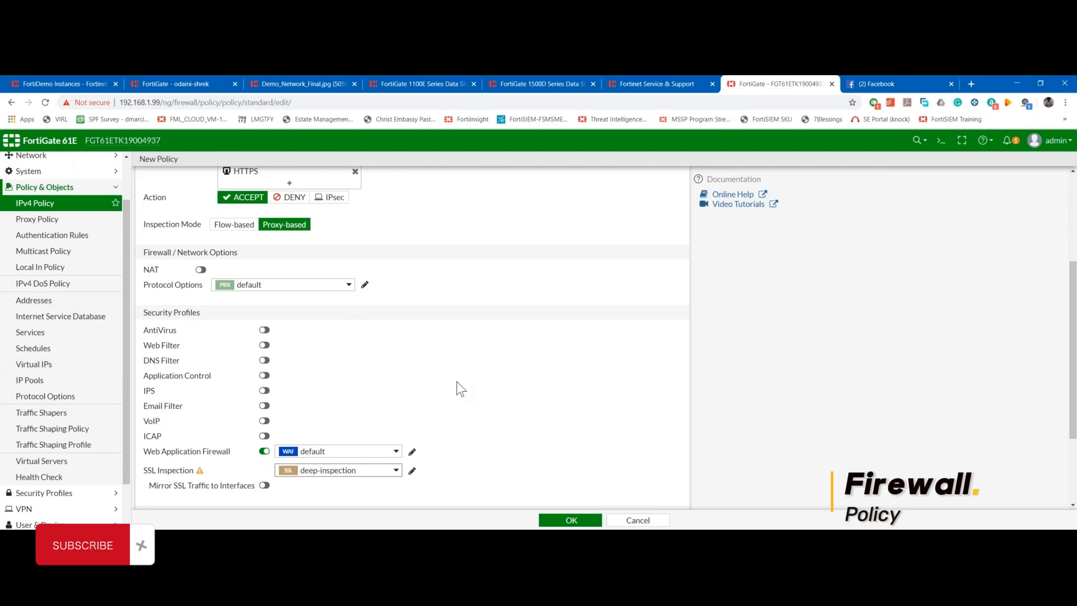
scroll(490, 422, down, 2)
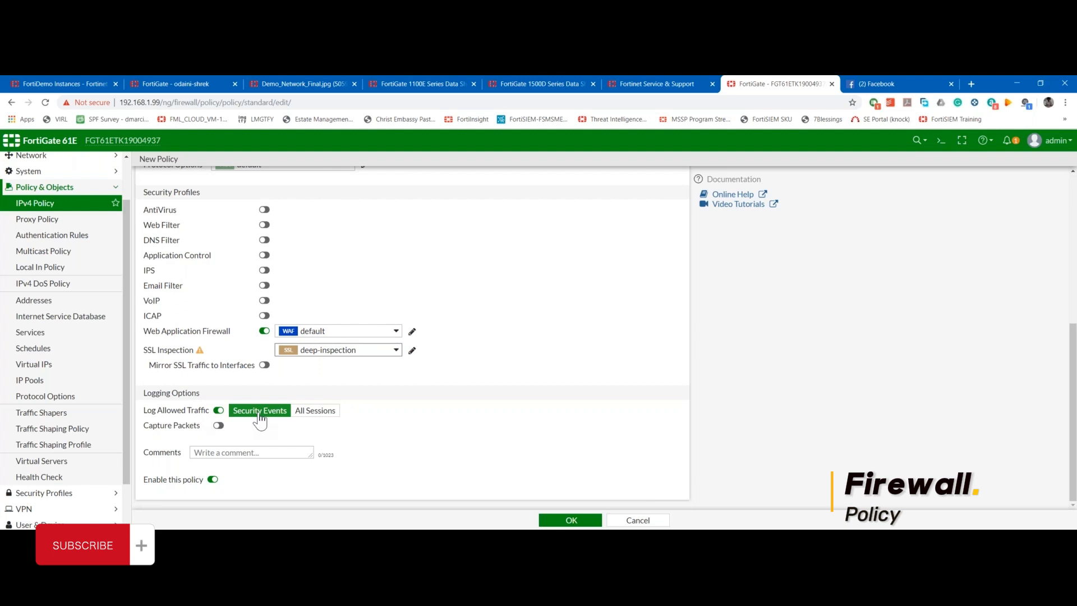
click(308, 411)
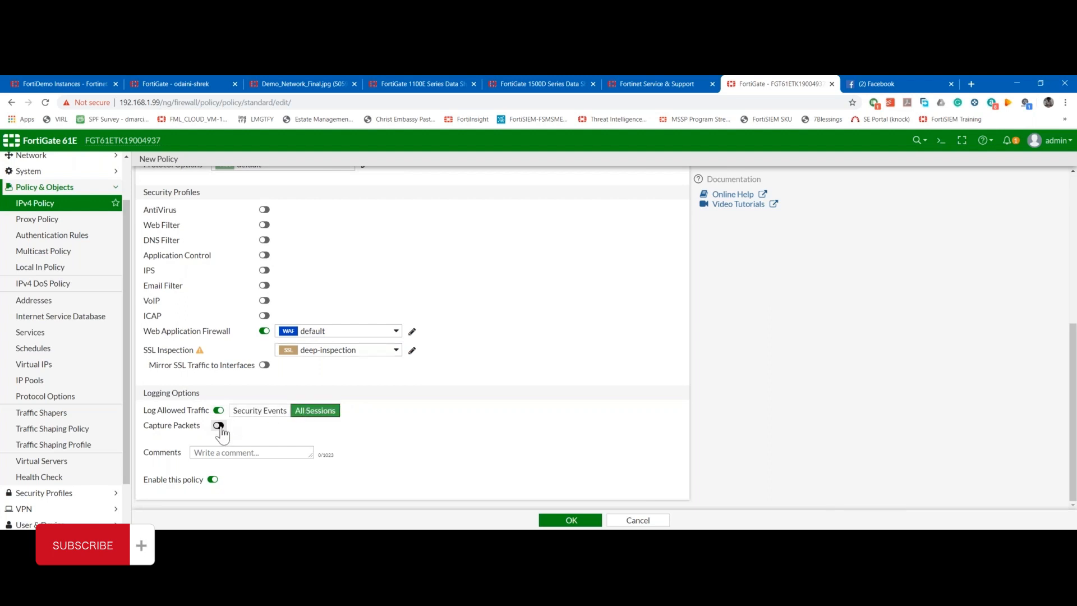
click(218, 426)
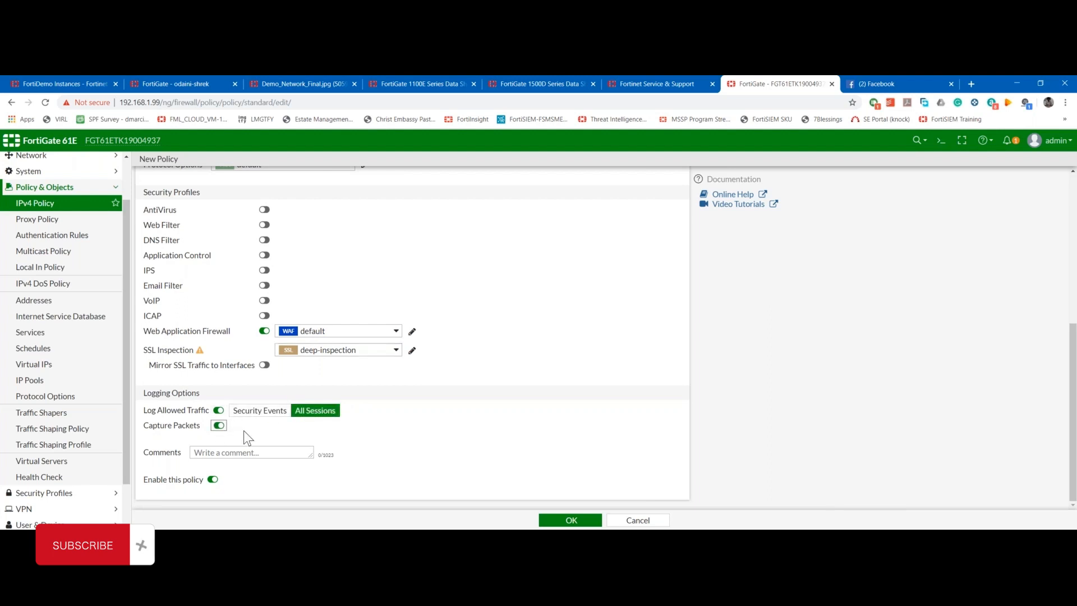